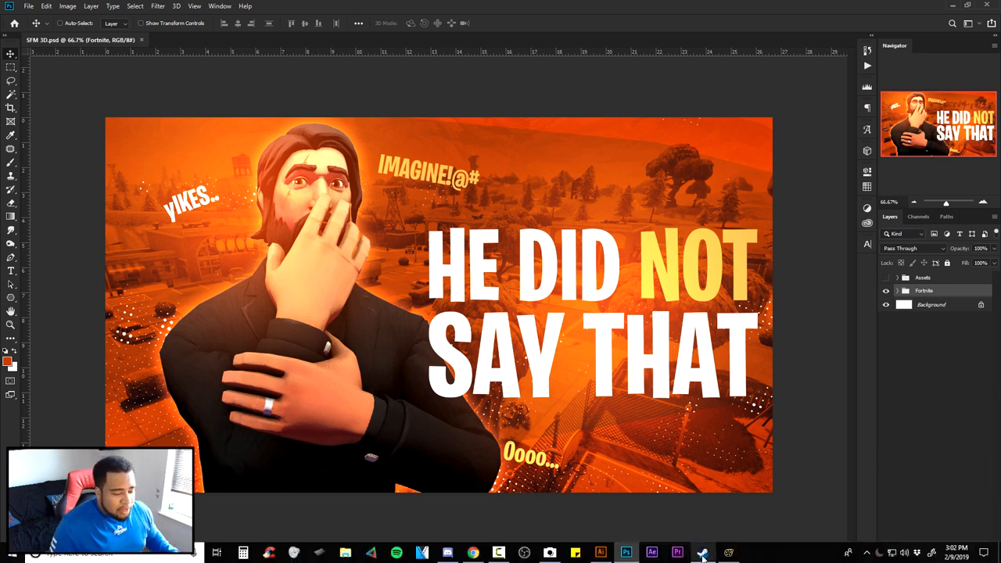
- Switch to Steam, search the store for "source film" and open the Source Filmmaker page
click(706, 547)
click(61, 28)
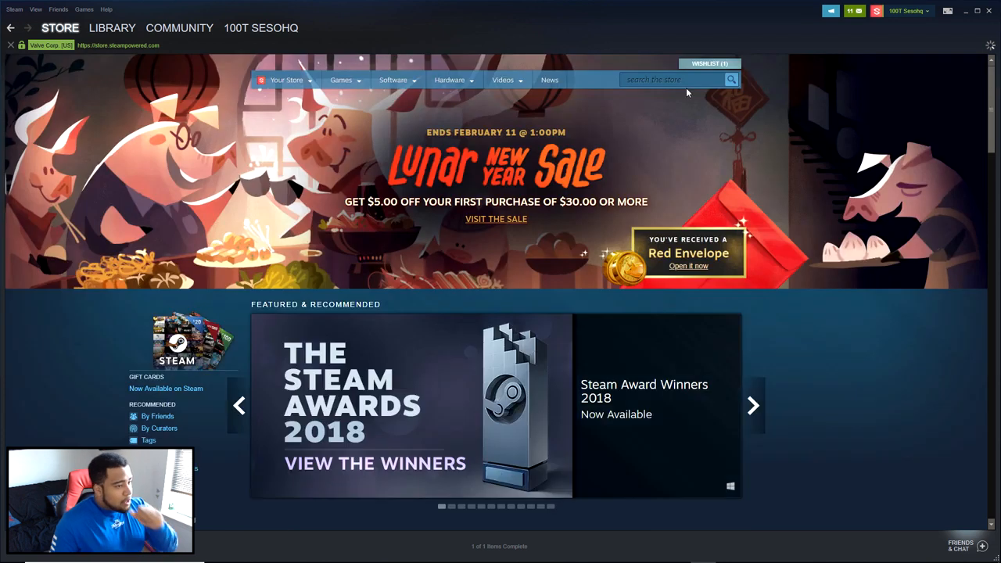
click(675, 81)
text(source film)
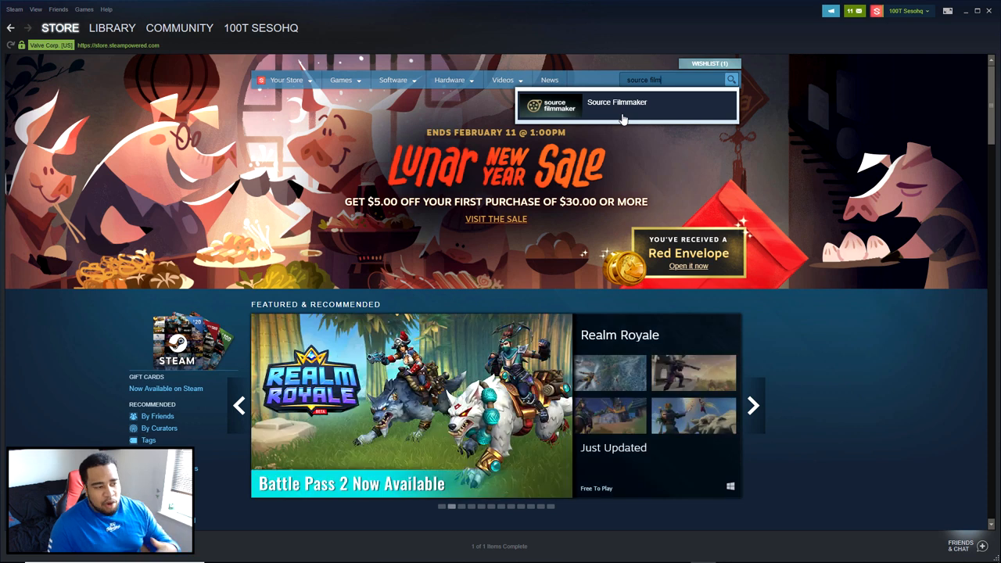
click(539, 114)
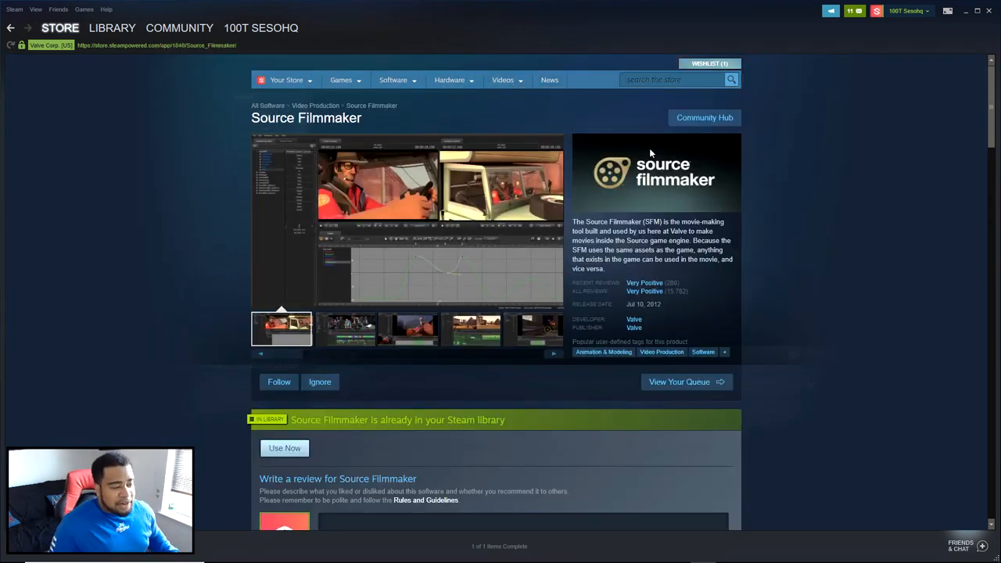
- Examine the Use Source Filmmaker section of the store page, highlight its heading, and minimize Steam
scroll(582, 187, down, 5)
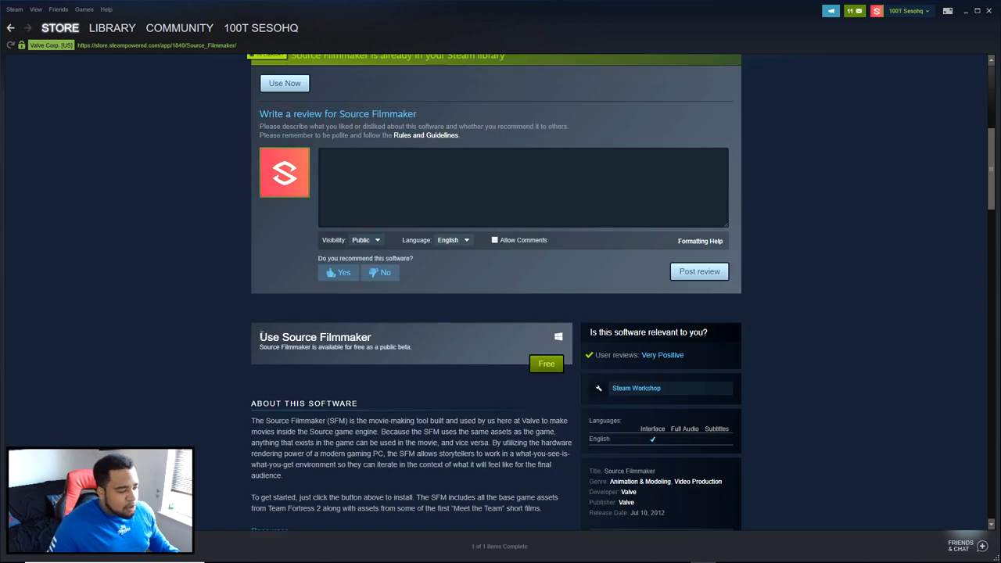
drag(261, 337, 372, 338)
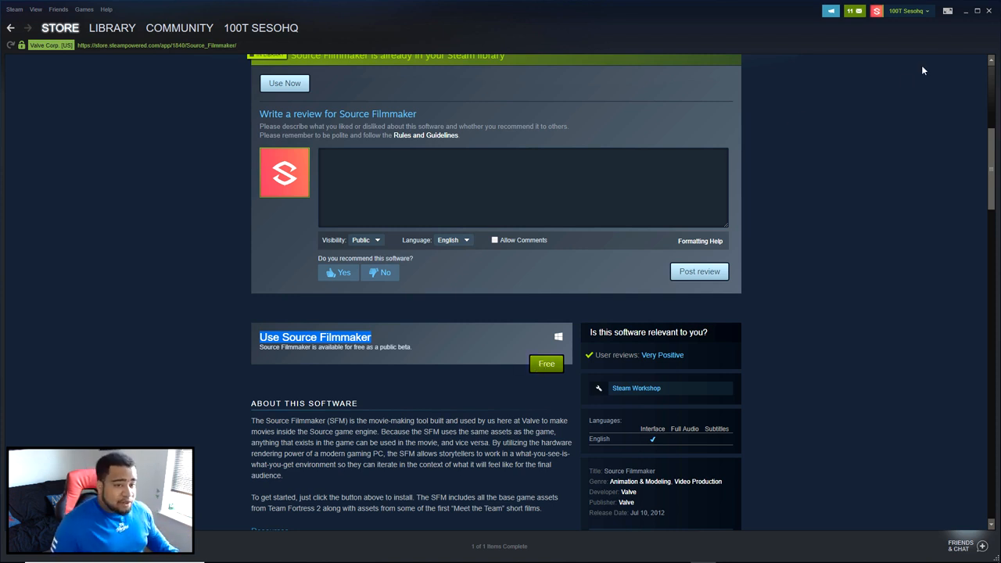
click(966, 14)
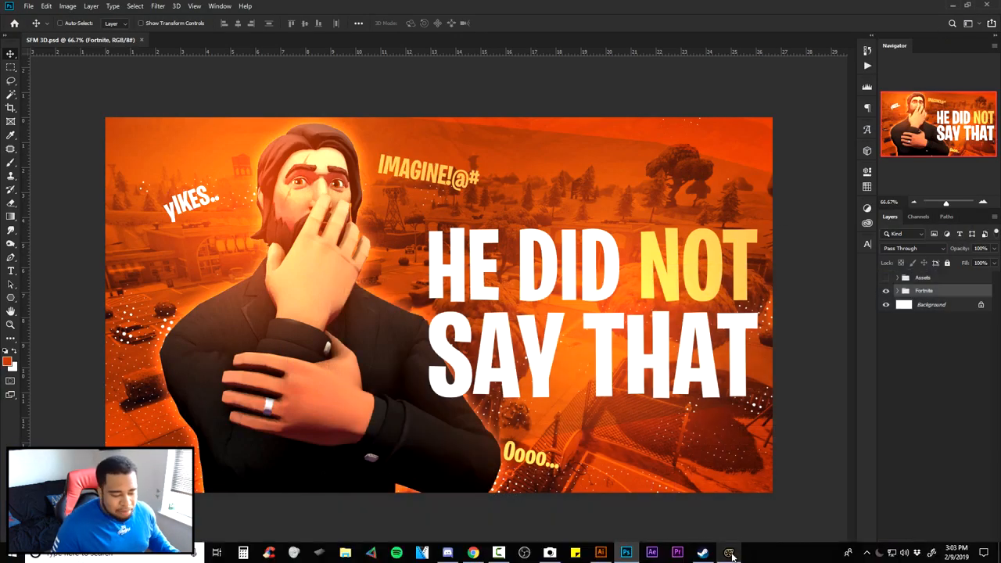
- Switch to Source Filmmaker and view the posed "the reaper1" model from several camera angles, then return to Photoshop
click(731, 554)
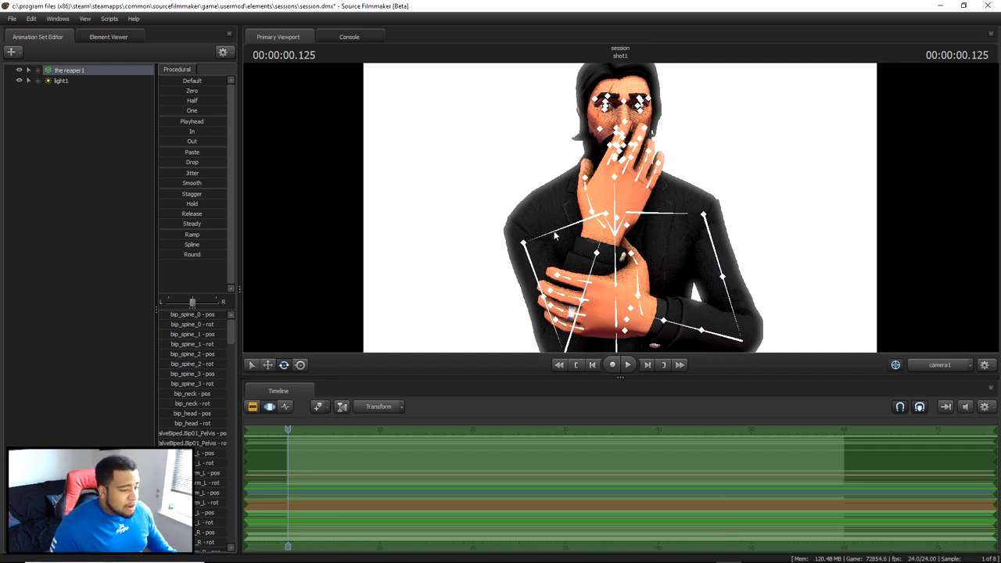
drag(553, 235, 611, 200)
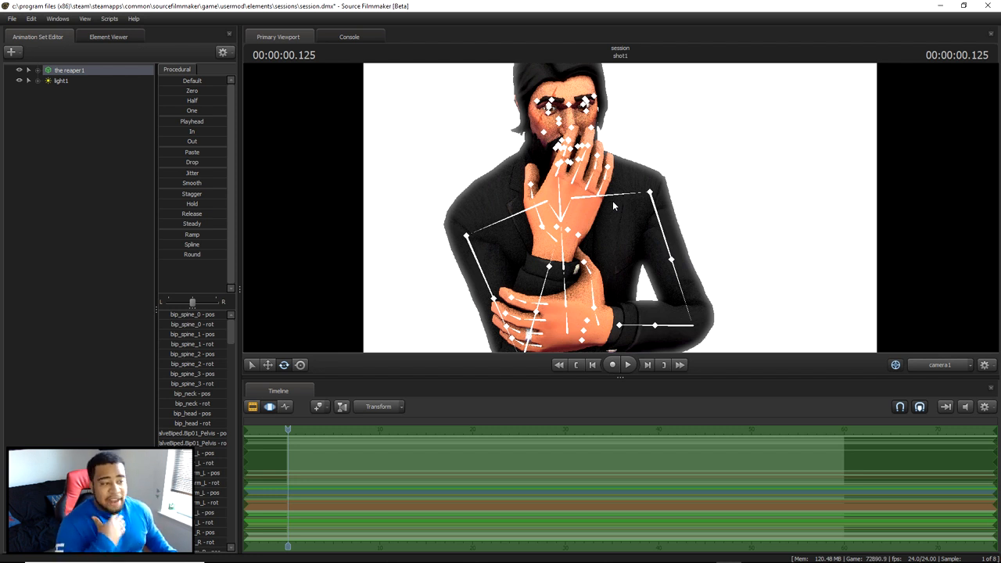
mouse_move(615, 222)
mouse_down()
mouse_move(688, 266)
mouse_move(659, 202)
mouse_move(620, 212)
mouse_move(616, 227)
mouse_up()
drag(439, 165, 437, 230)
drag(523, 204, 523, 186)
click(120, 72)
drag(739, 215, 728, 149)
drag(592, 203, 622, 213)
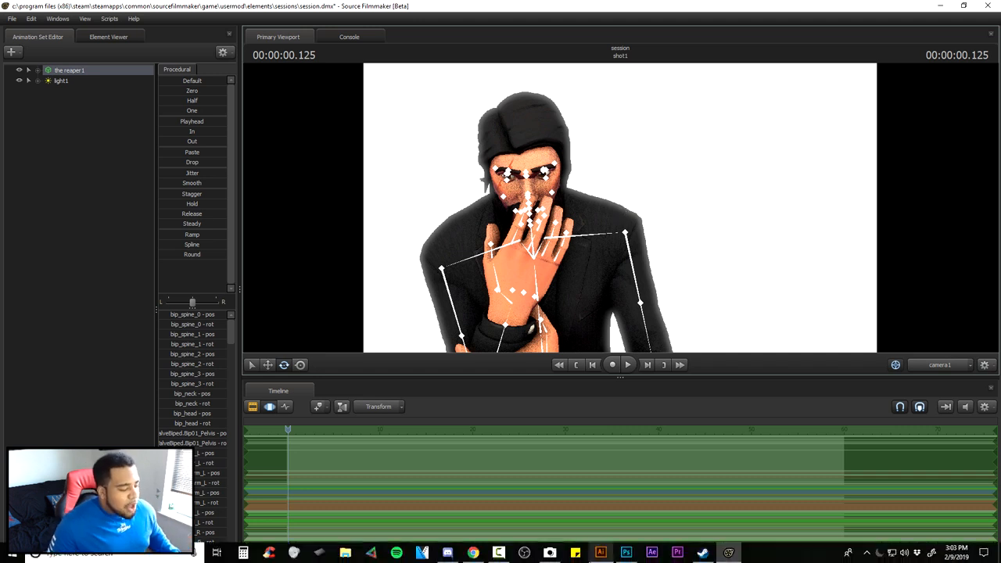
click(626, 553)
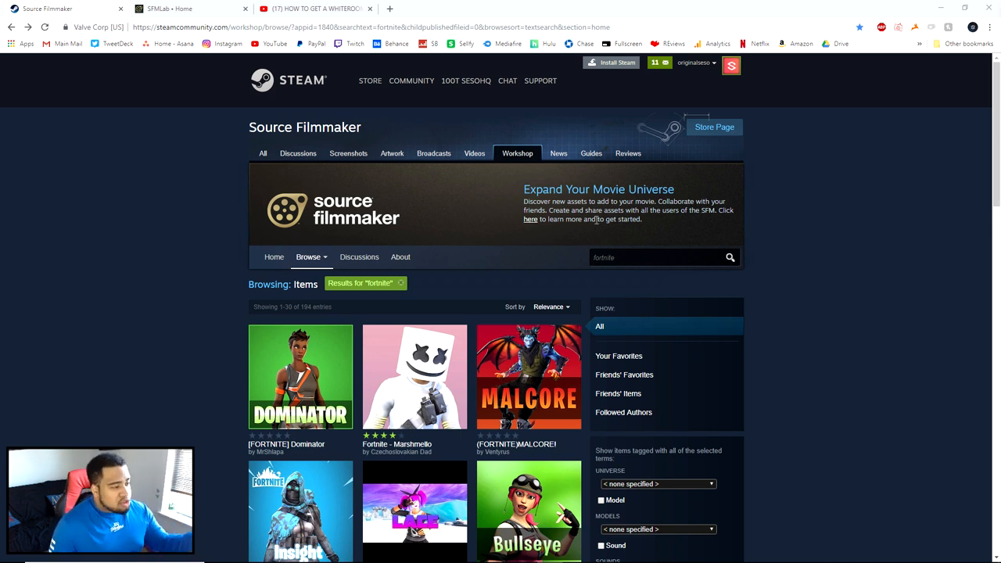
- Subscribe to the (FORTNITE)WIZARD ! model from the Workshop's fortnite results and return to the results list
scroll(610, 235, down, 3)
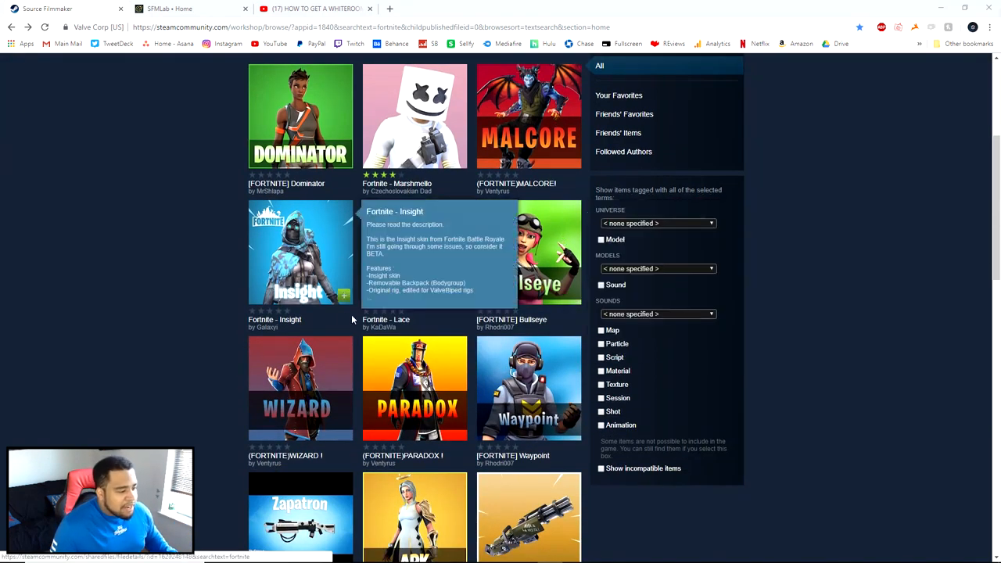
scroll(467, 306, down, 3)
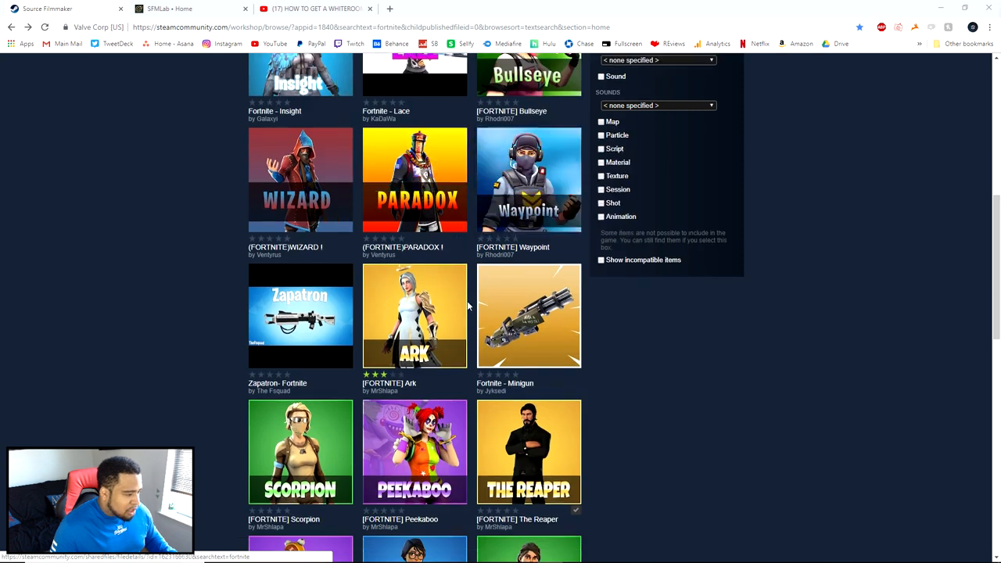
click(309, 170)
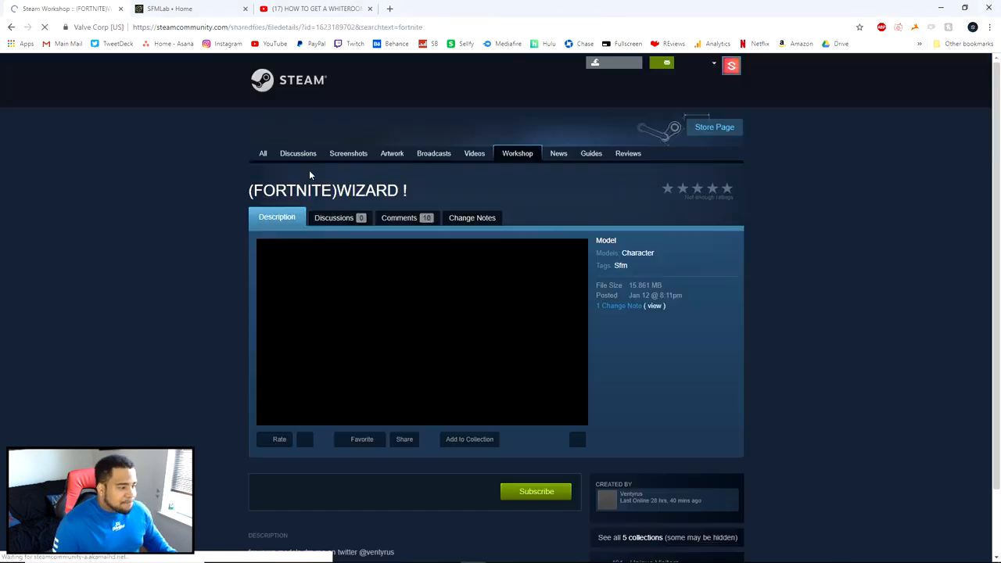
scroll(429, 260, down, 1)
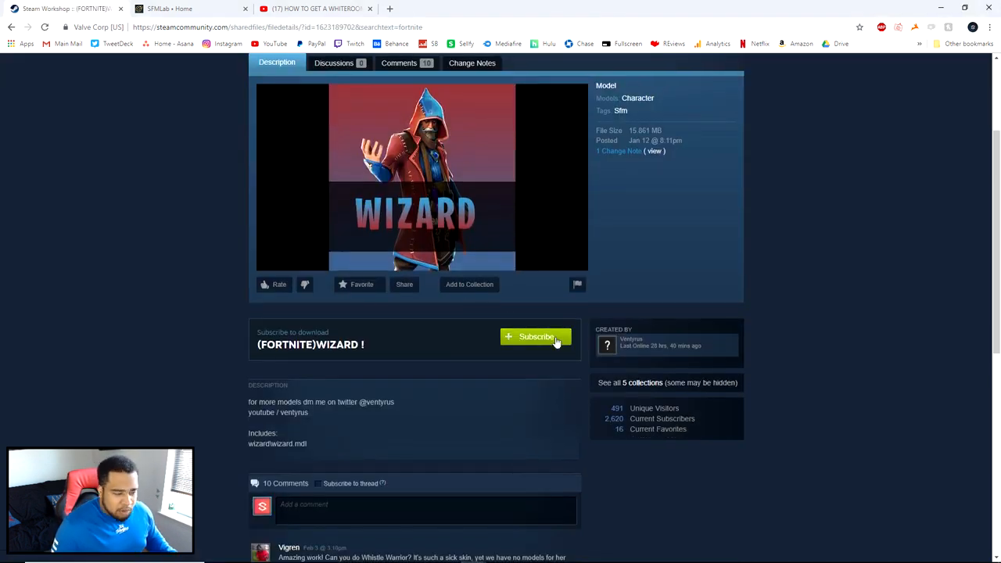
key(alt+Left)
scroll(528, 329, up, 2)
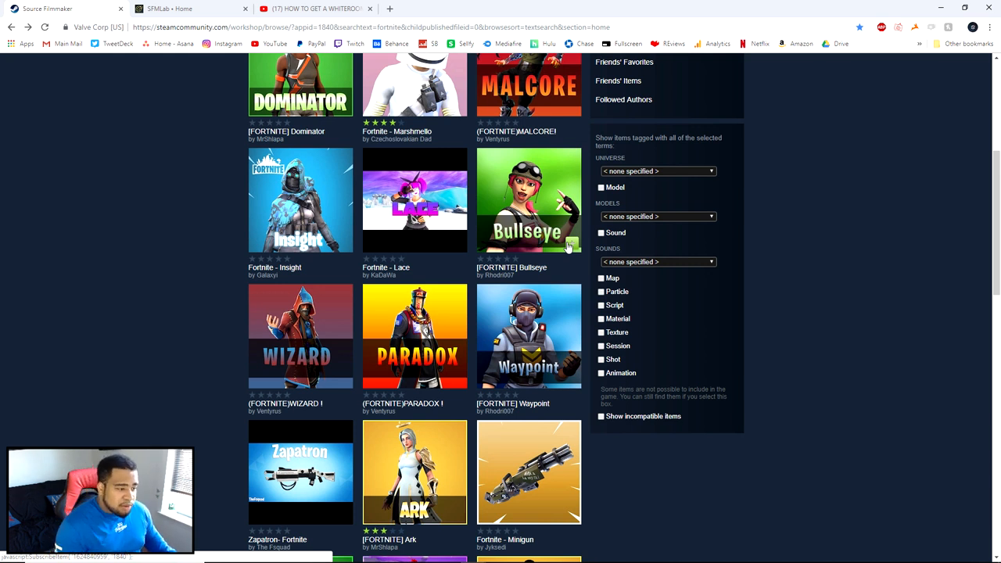
scroll(569, 246, up, 1)
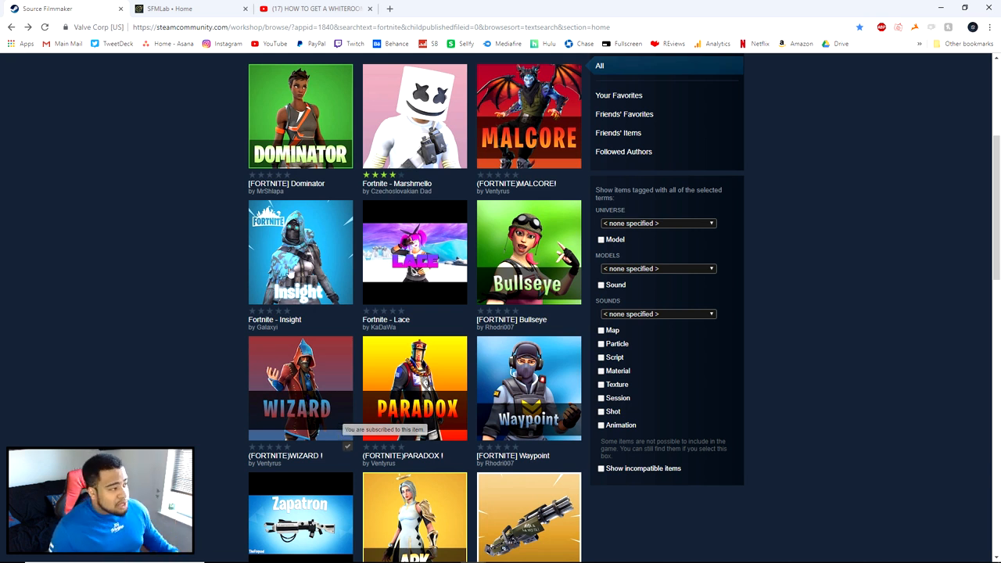
- Compare the Fortnite model listings on SFMLab with those in the Steam Workshop
click(169, 8)
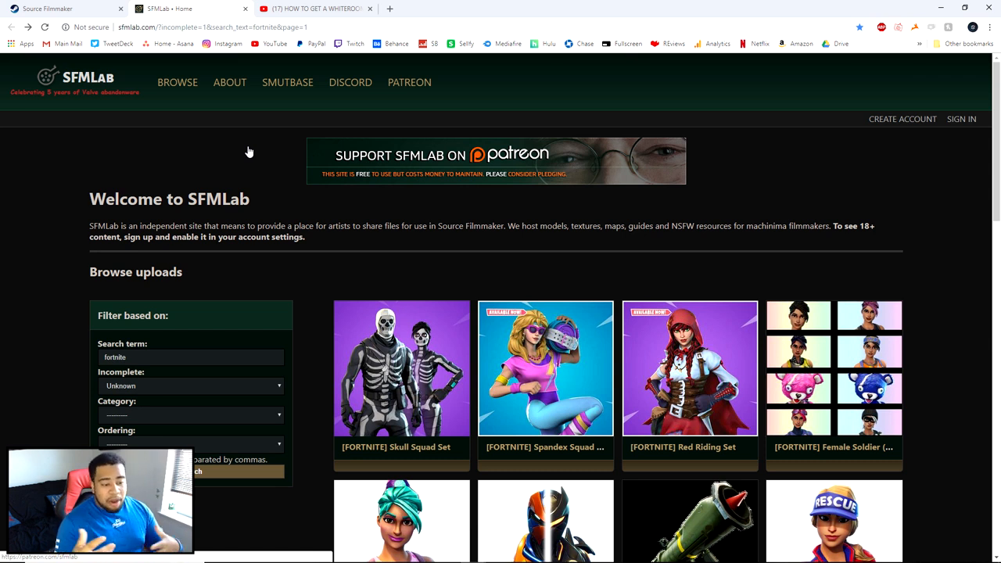
click(88, 10)
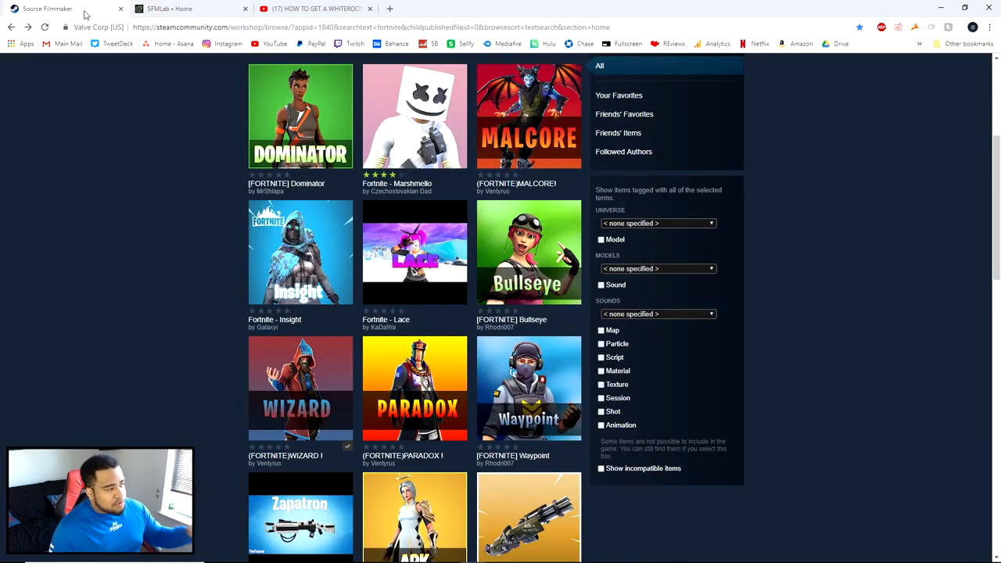
scroll(229, 301, up, 4)
click(169, 8)
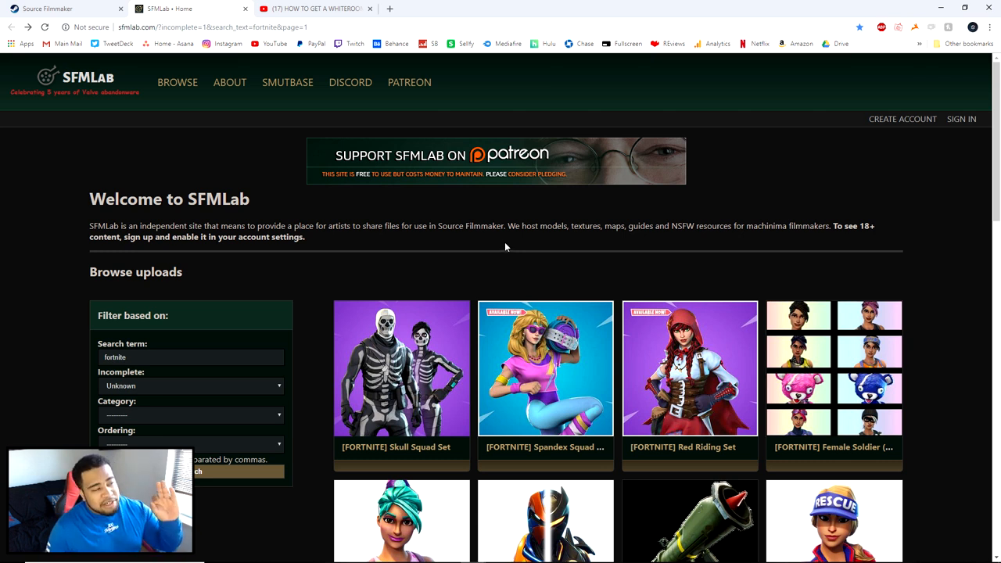
- Preview the later part of the YouTube whiteroom tutorial for 3D Fortnite thumbnails, and return to the Workshop page
click(299, 9)
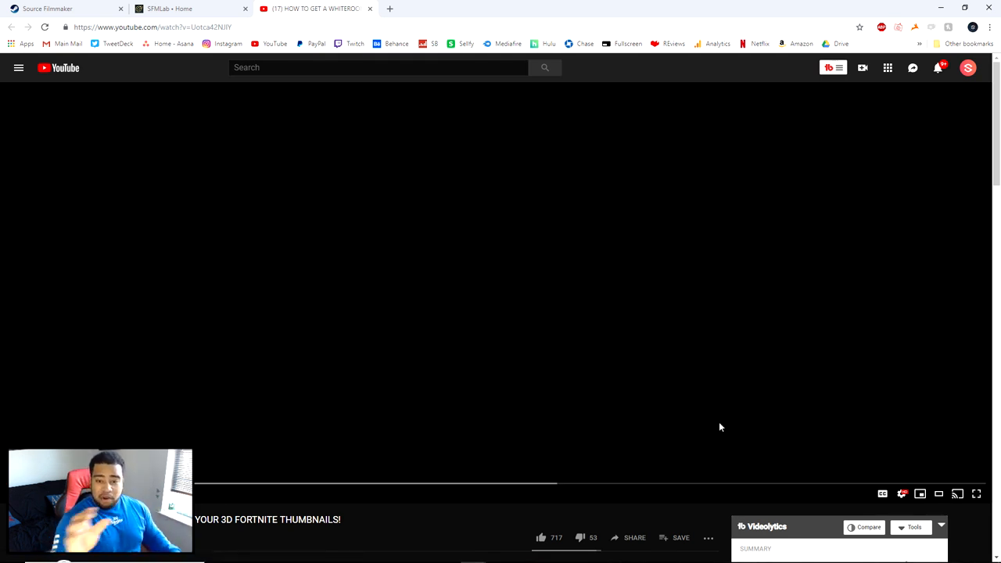
scroll(533, 337, down, 3)
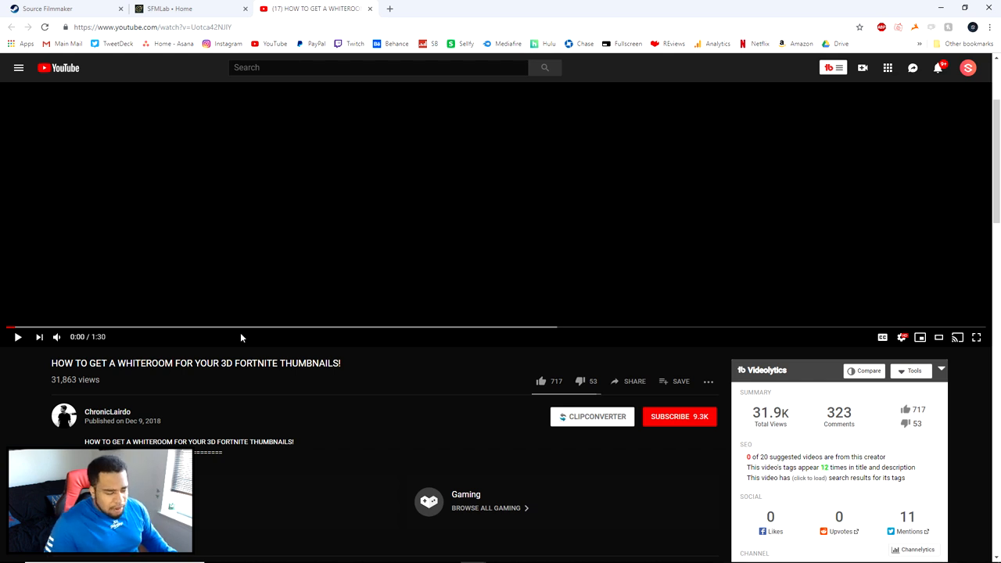
scroll(270, 391, down, 3)
scroll(273, 386, up, 5)
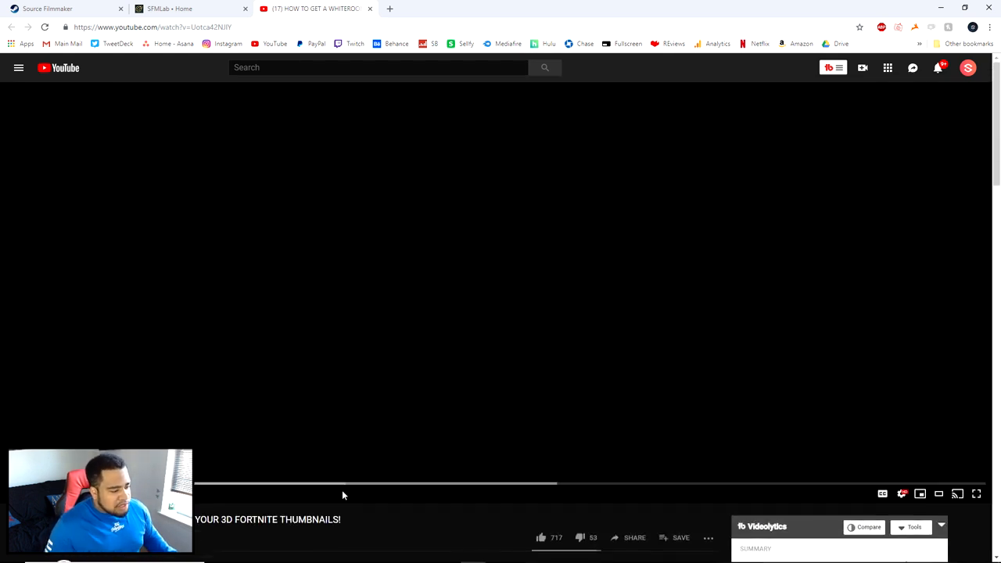
click(720, 486)
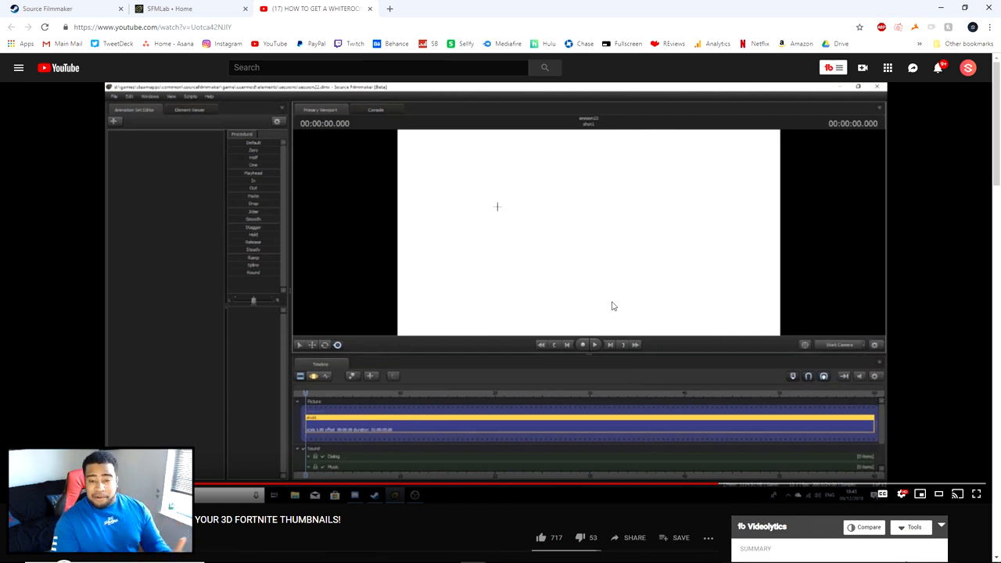
click(85, 6)
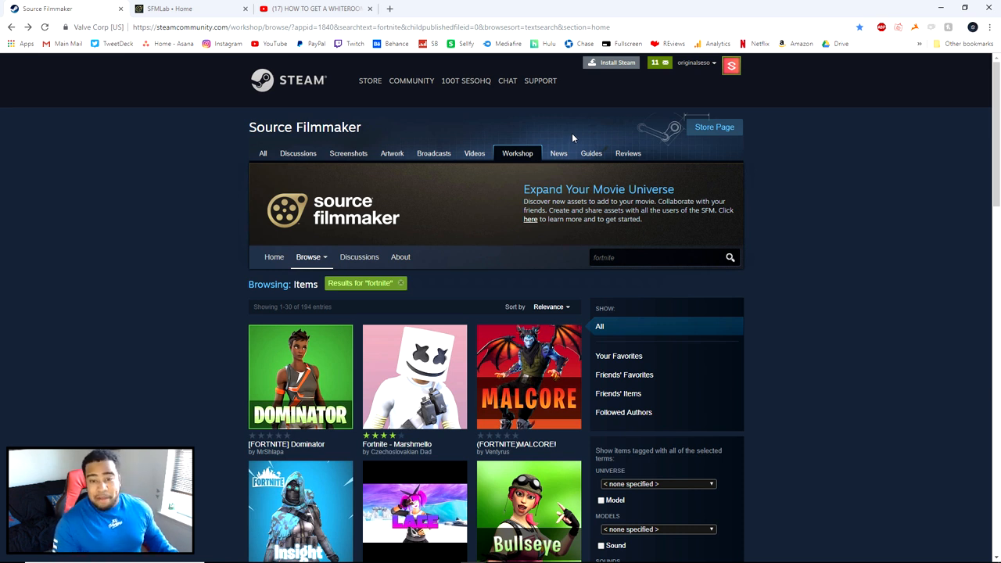
- Switch to the Steam client and filter the library to show Software only
mouse_move(712, 558)
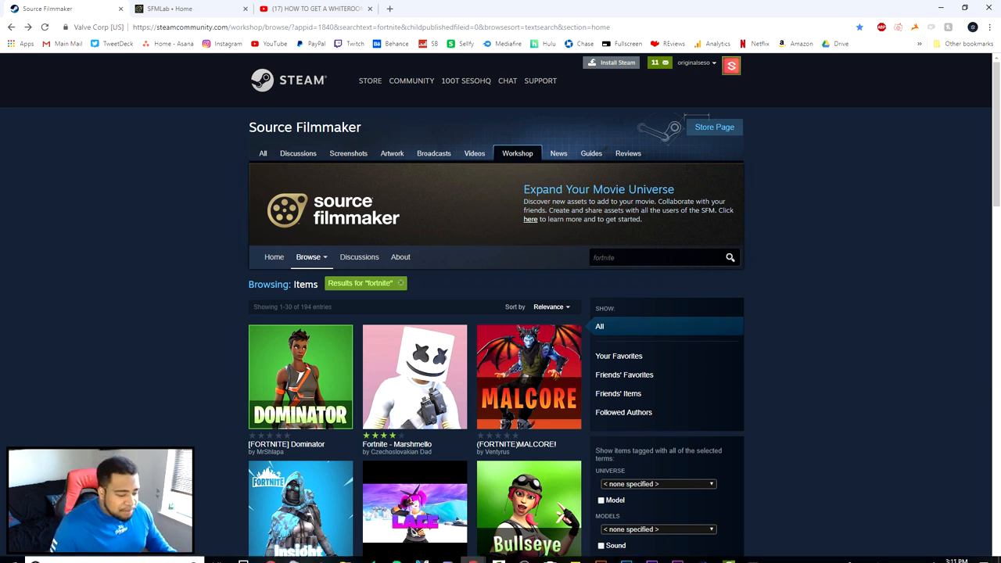
click(709, 519)
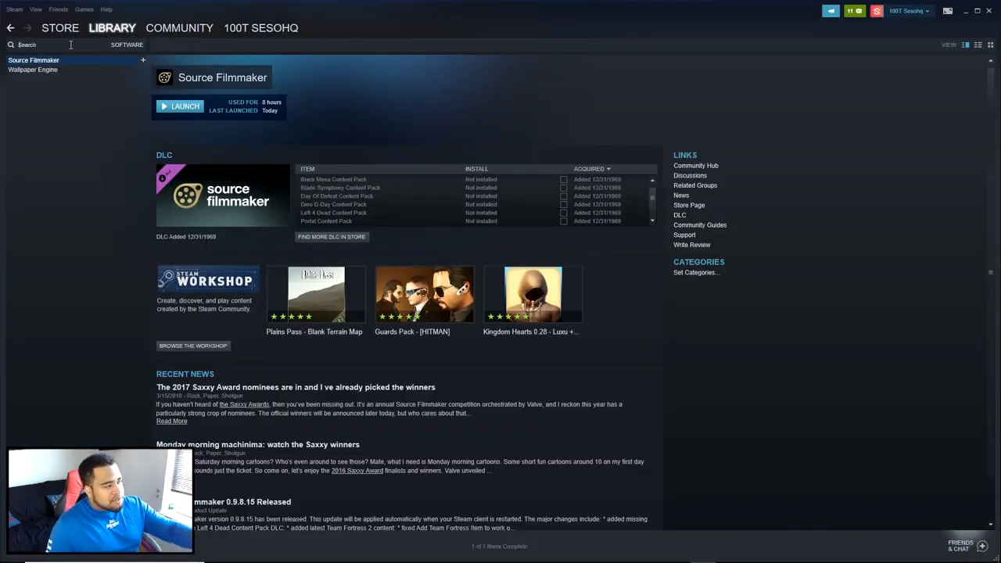
click(126, 44)
click(120, 57)
click(133, 46)
click(136, 69)
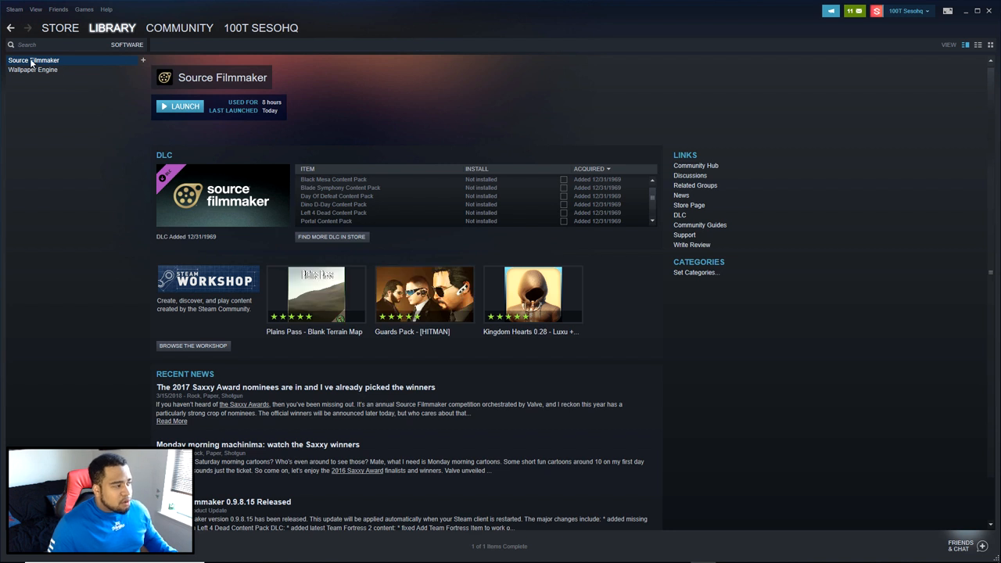
- Open Source Filmmaker's properties in the library and browse its local files
right_click(31, 63)
click(67, 216)
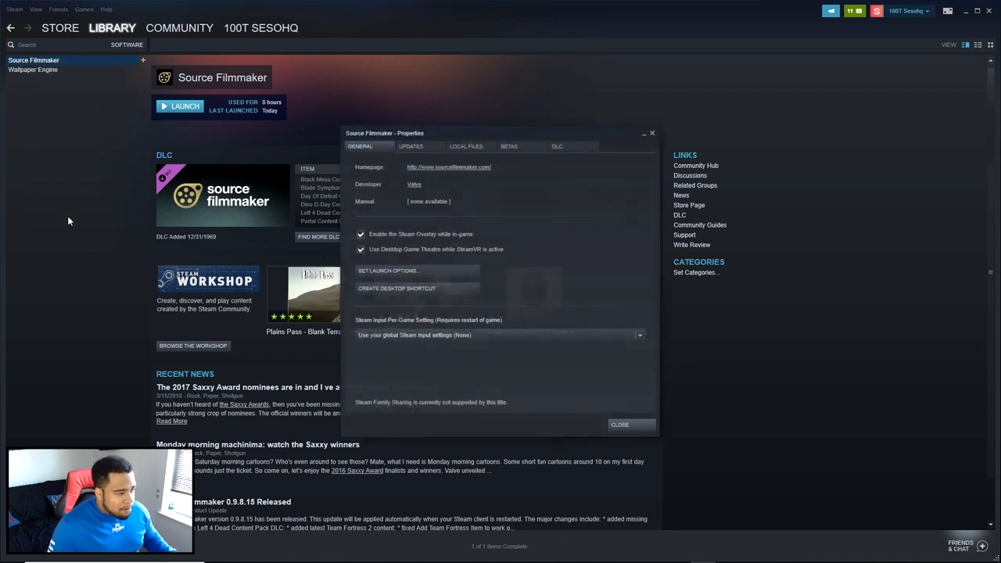
click(462, 146)
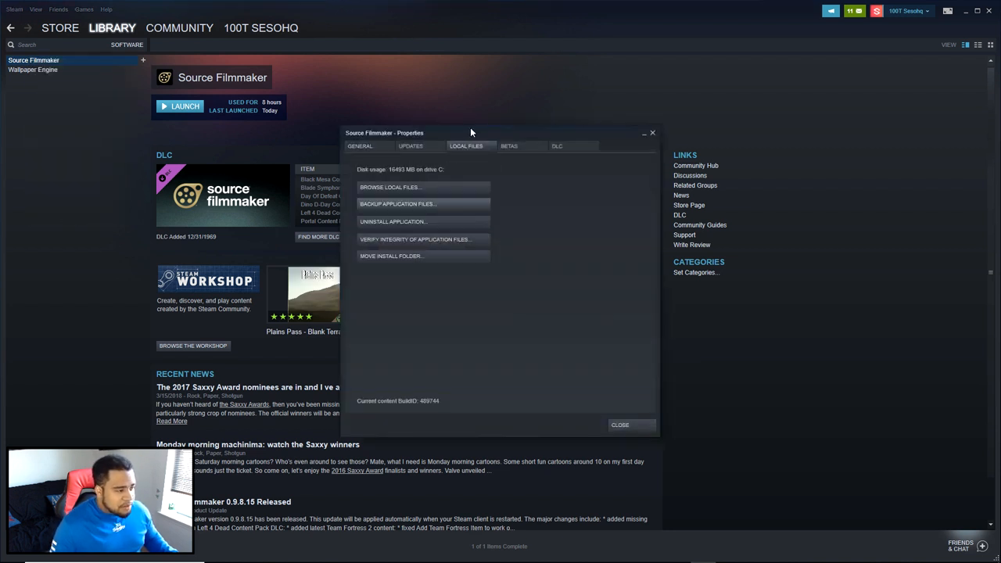
click(386, 188)
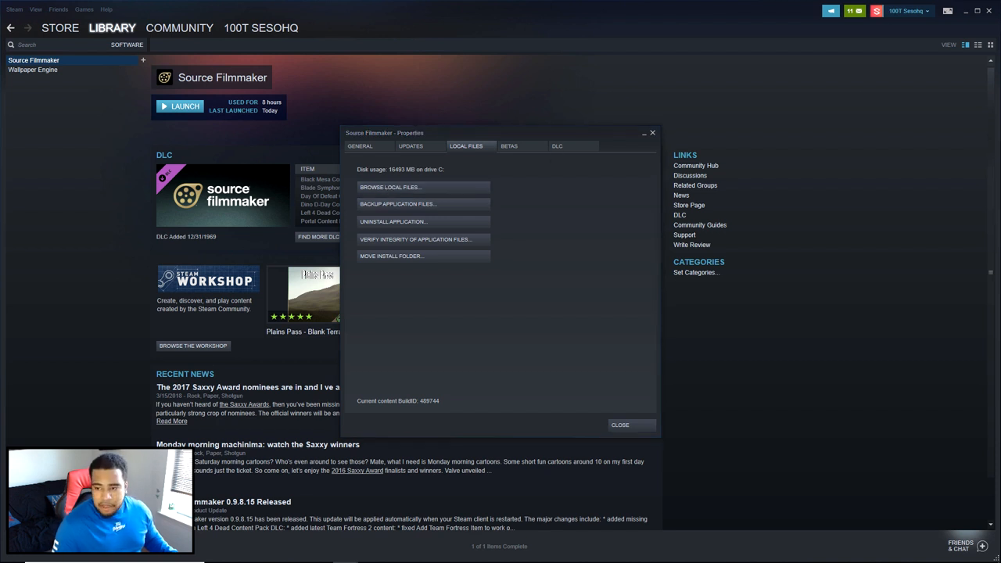
- Bring the Source Filmmaker install folder into view and open its maps folder inside game\tf_movies
drag(1000, 165, 428, 127)
double_click(457, 180)
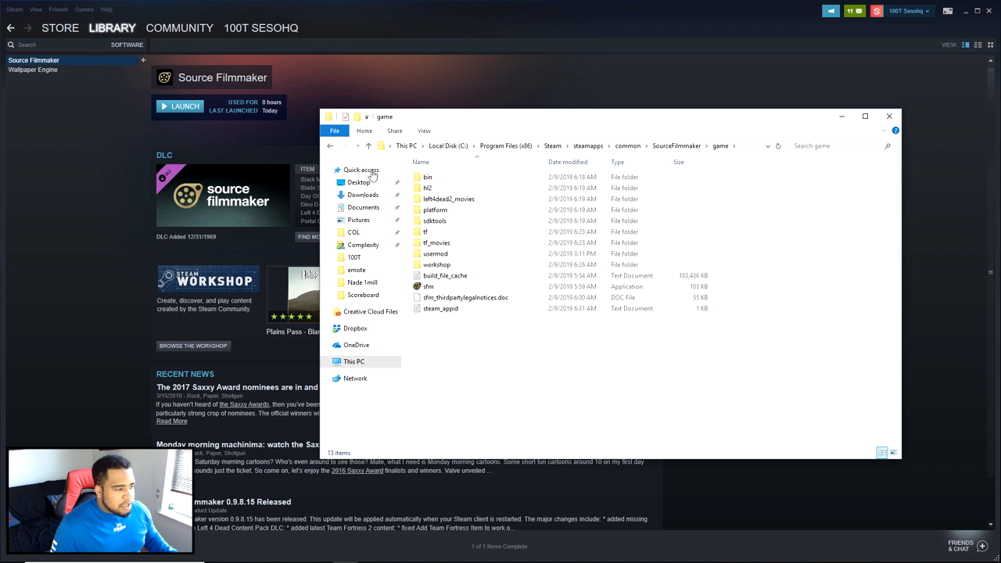
double_click(441, 246)
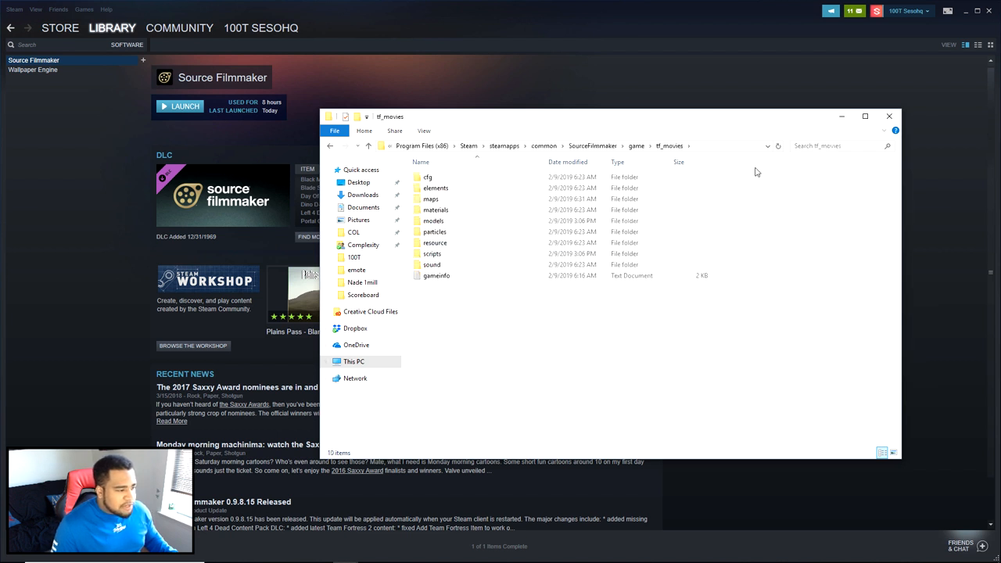
double_click(449, 201)
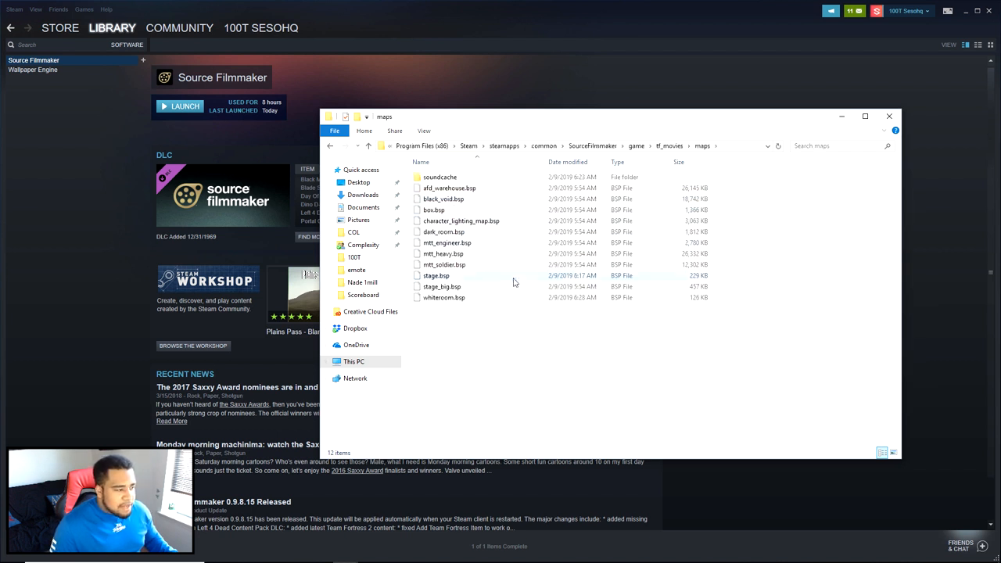
key(alt+Left)
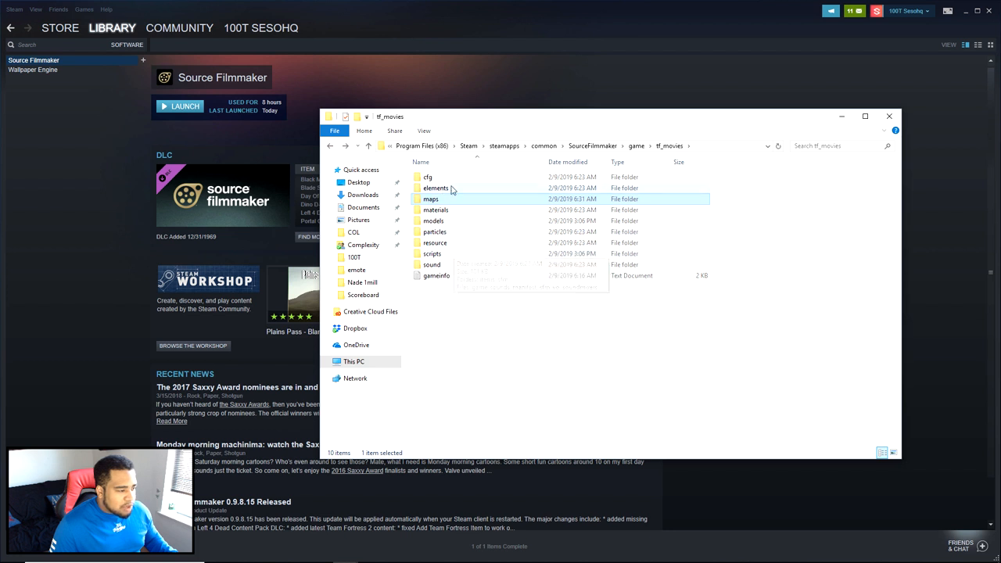
double_click(445, 203)
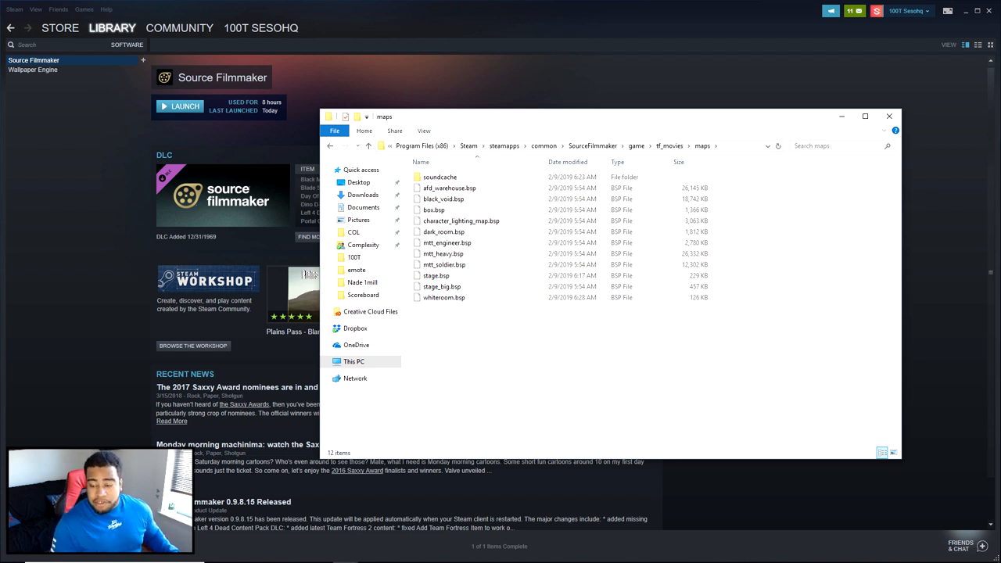
- Select whiteroom.bsp in the maps folder, and return to tf_movies through the SourceFilmmaker\game folder
drag(1000, 254, 422, 297)
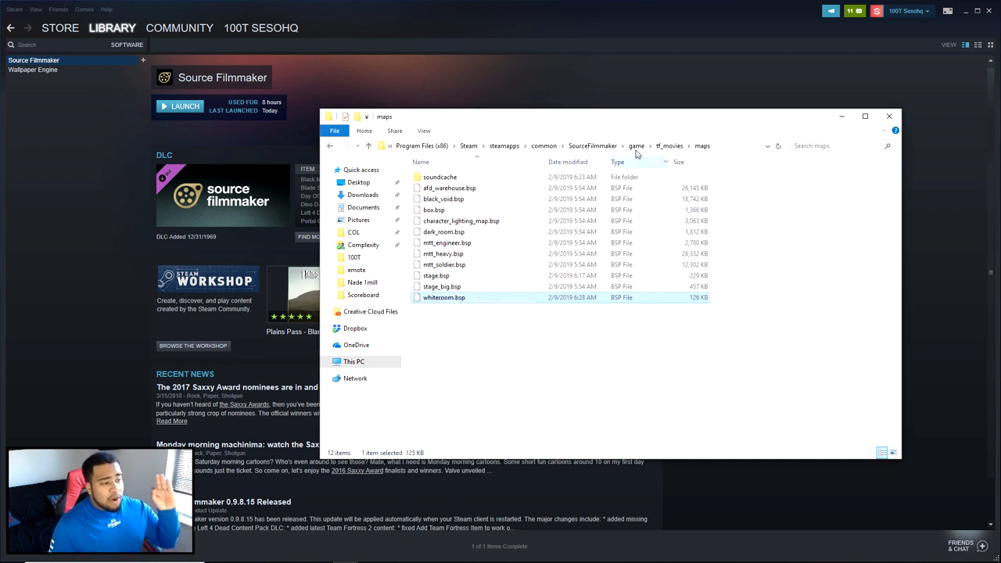
click(591, 147)
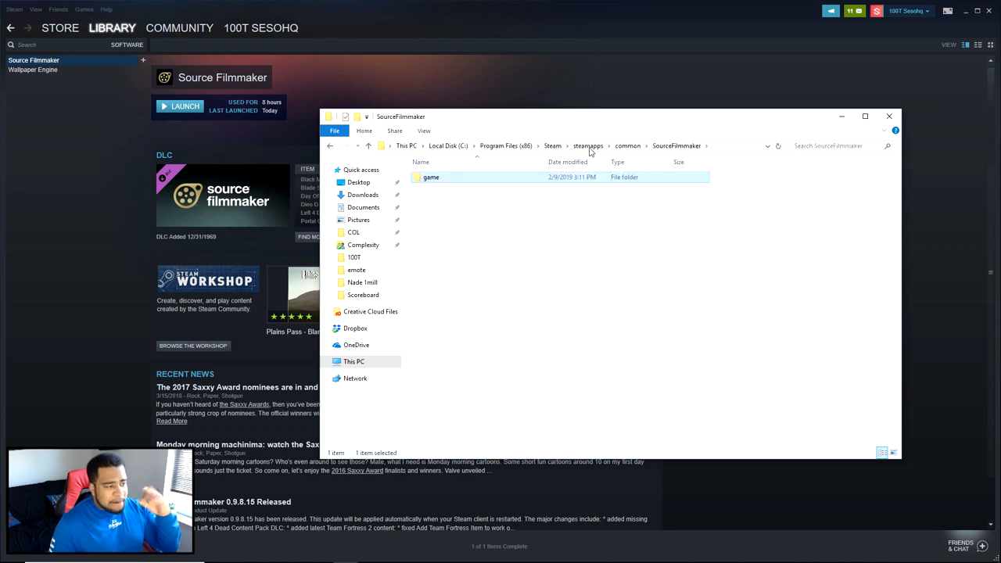
double_click(442, 179)
double_click(437, 243)
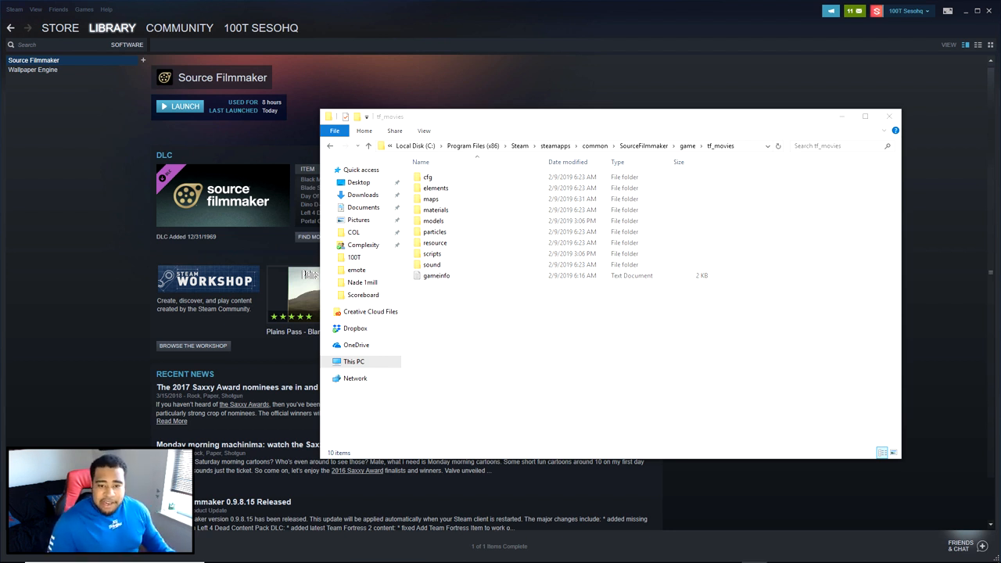
- Move the materials, models and scripts folders from the Steelsight_v1.1.rar archive into tf_movies, replacing the files in the destination
drag(1000, 178, 524, 221)
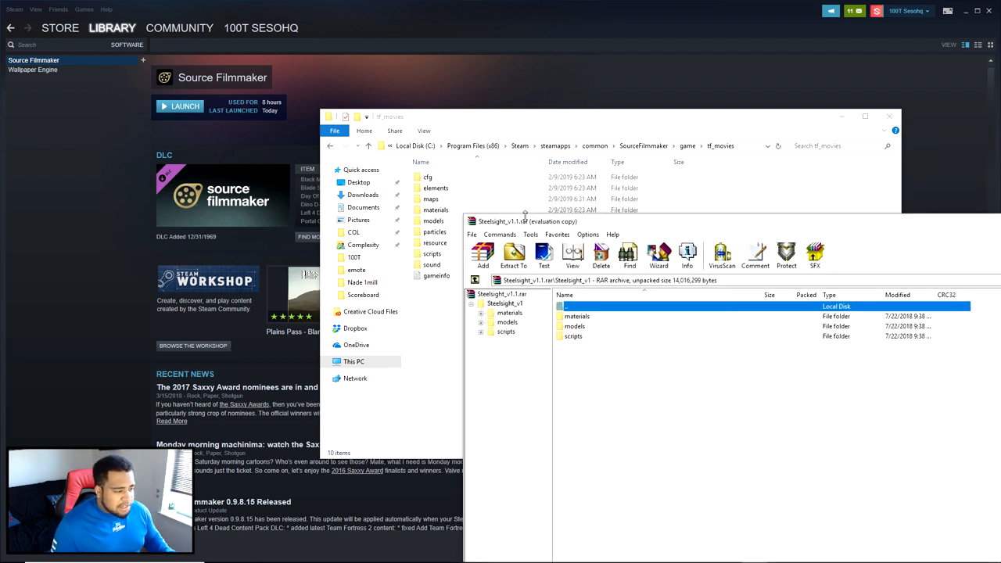
drag(612, 352, 444, 303)
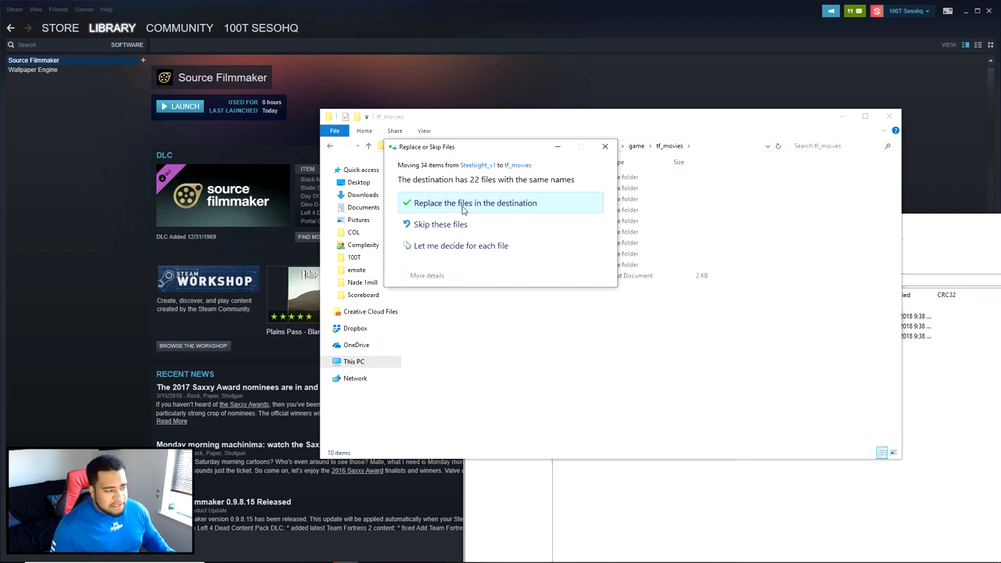
click(462, 205)
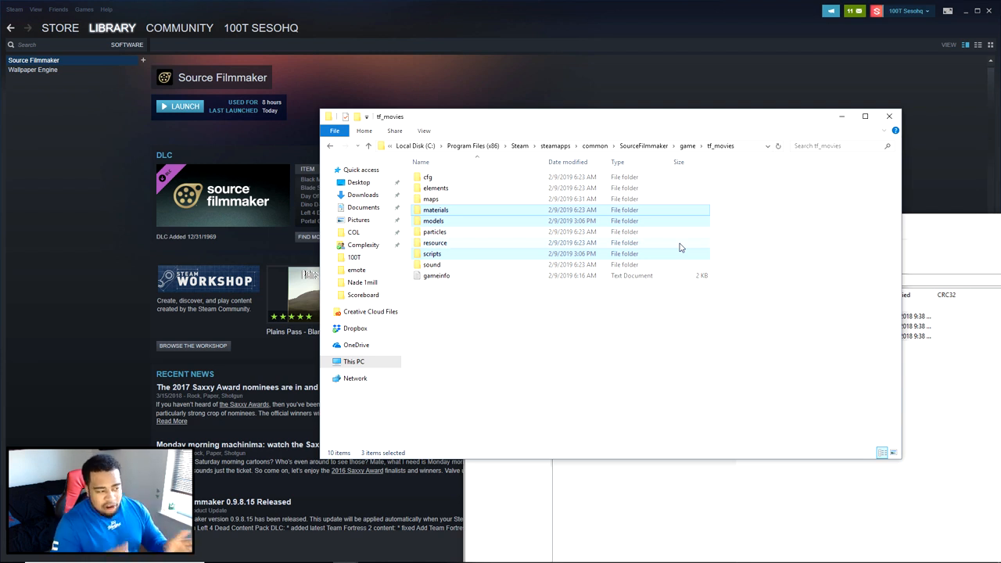
drag(941, 226, 1000, 170)
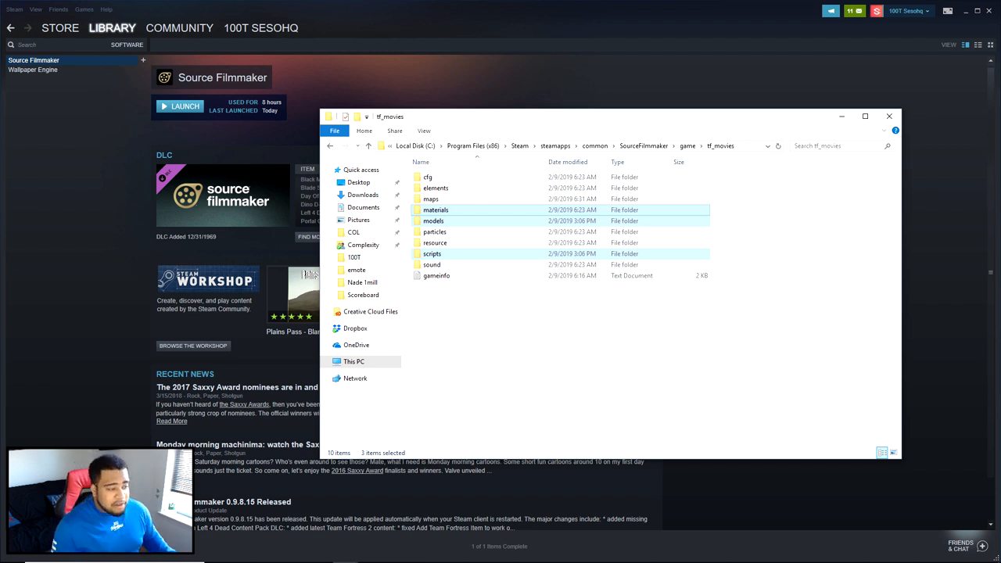
- Open the Steelsight folder under models\xshdw\fortnite to check the installed model files
double_click(438, 221)
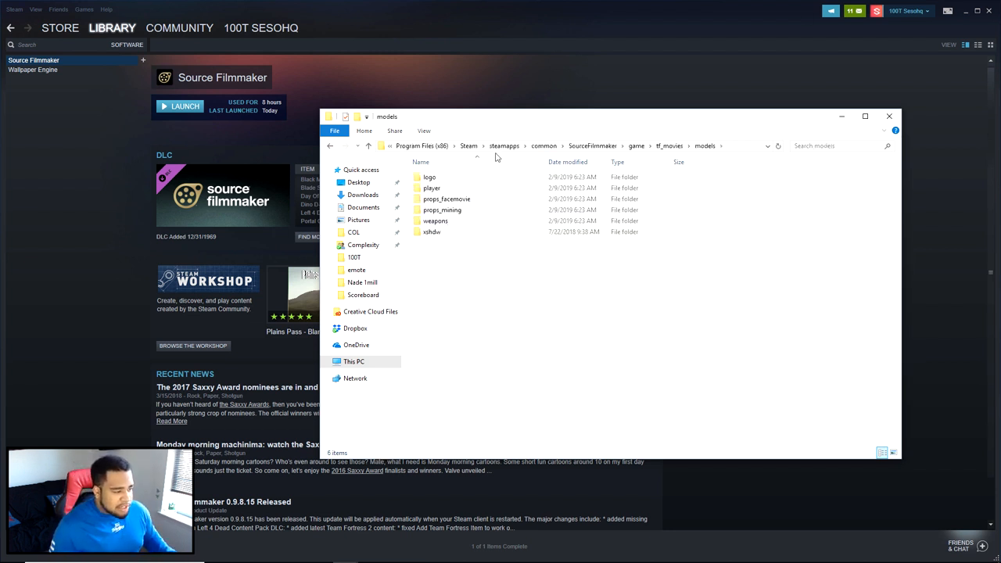
double_click(434, 232)
double_click(440, 177)
click(442, 179)
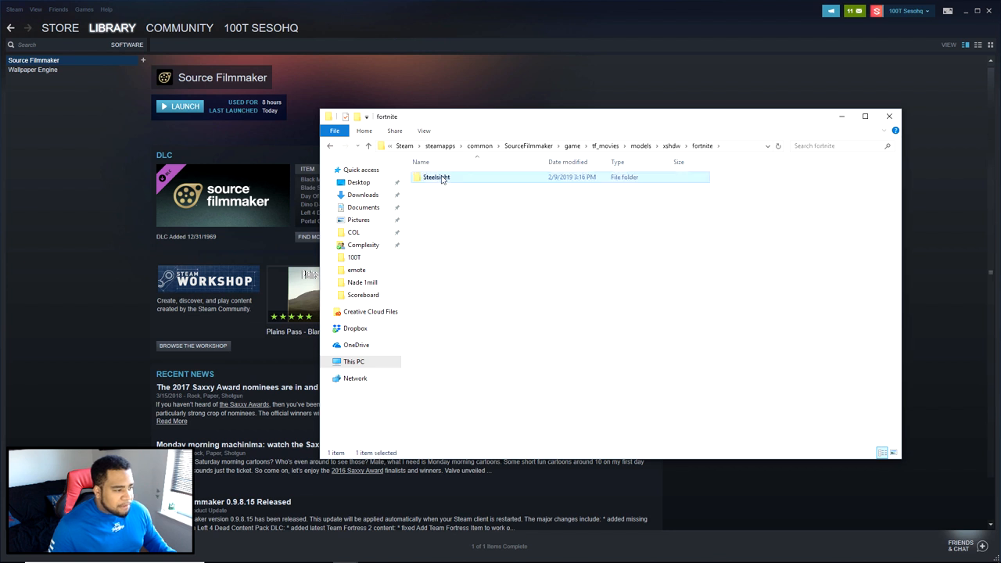
double_click(441, 179)
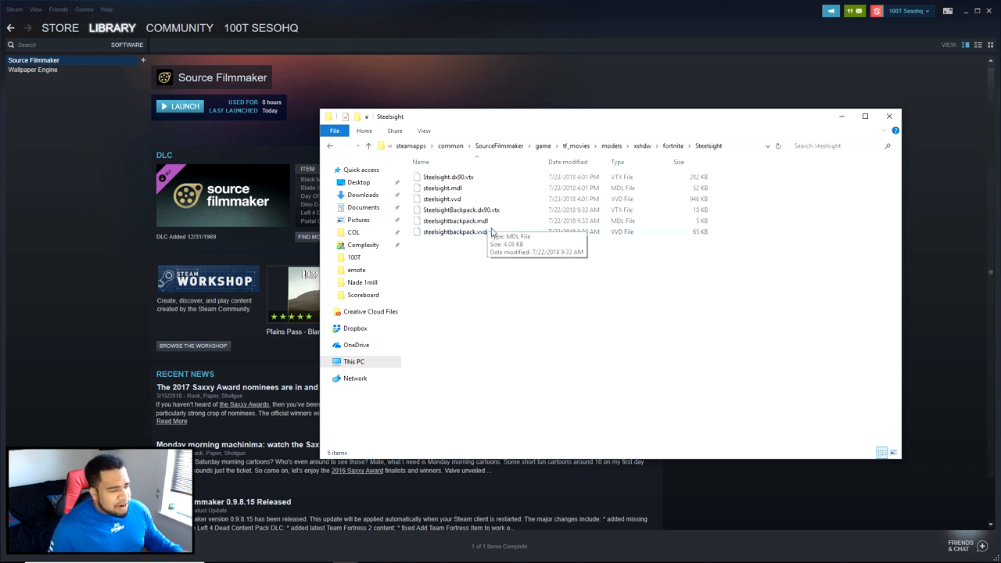
- Go back to the xshdw folder, and close the file browser and the Source Filmmaker properties window
key(alt+Left)
key(alt+Left)
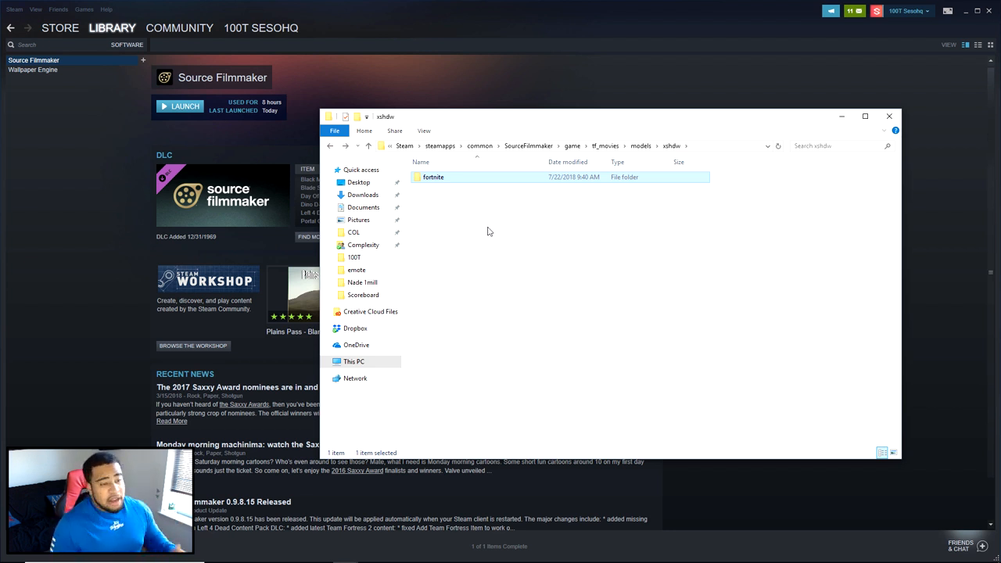
click(890, 117)
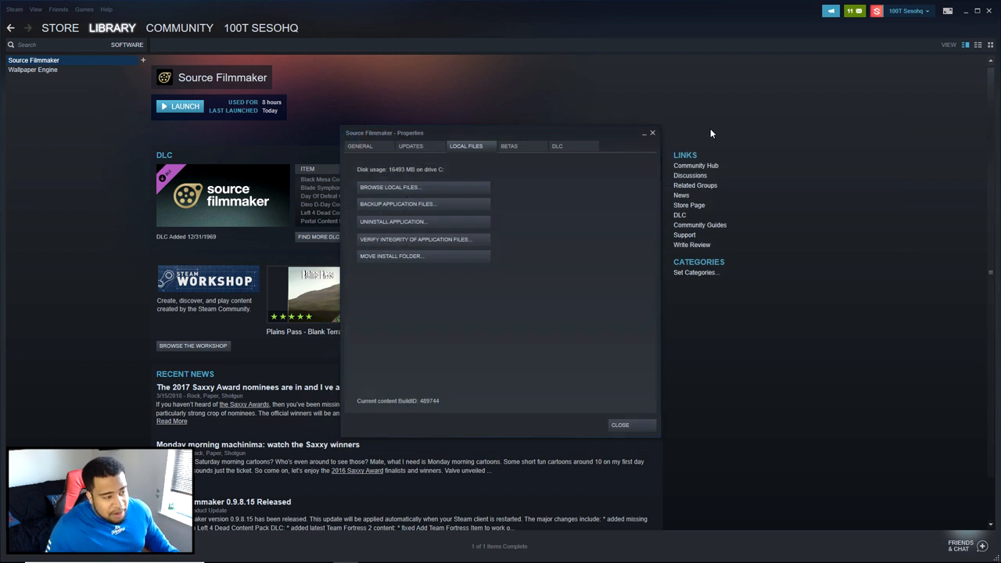
click(653, 134)
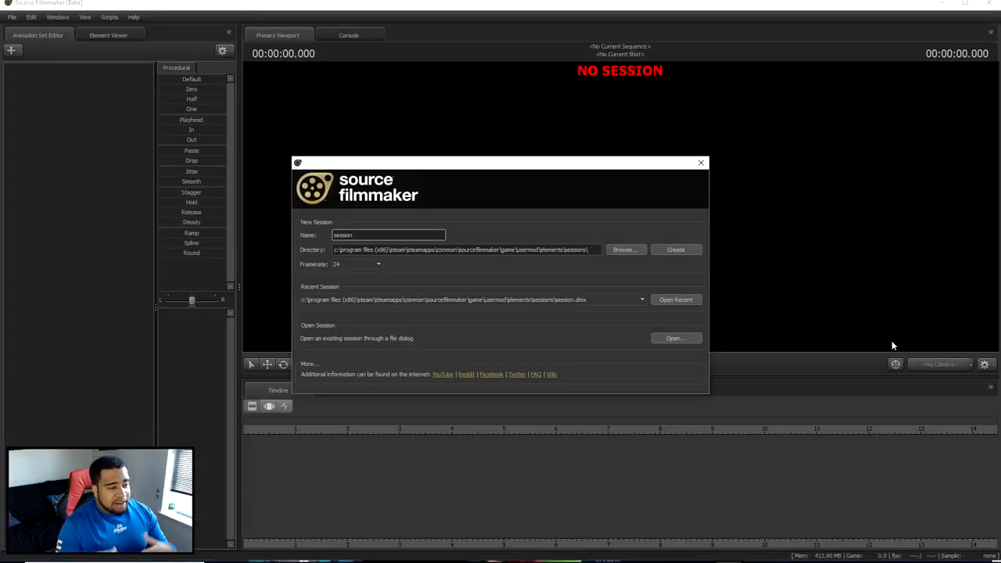
- Create a new session at 24 fps in Source Filmmaker, and load the whiteroom.bsp map using the filter "white"
drag(365, 235, 328, 232)
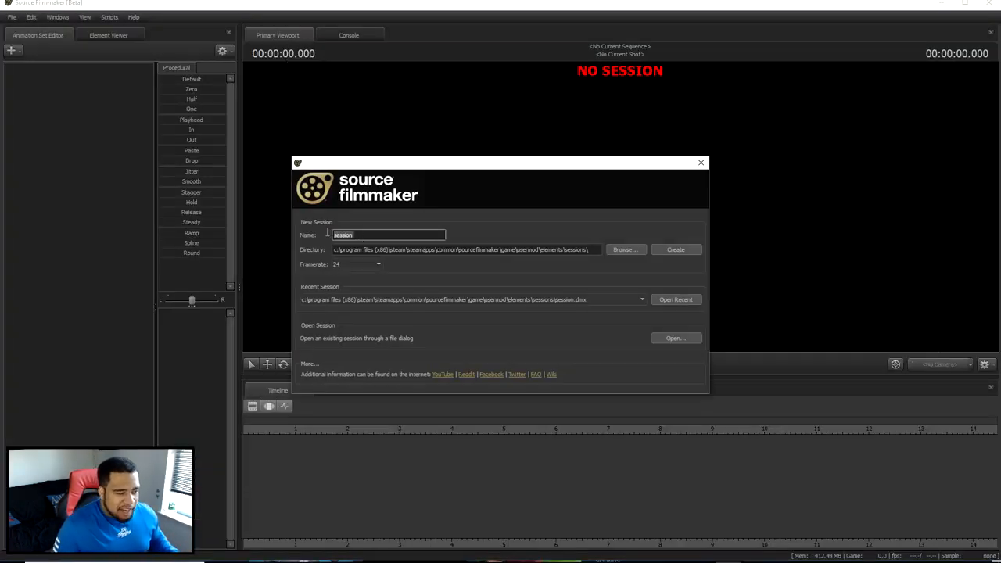
click(690, 250)
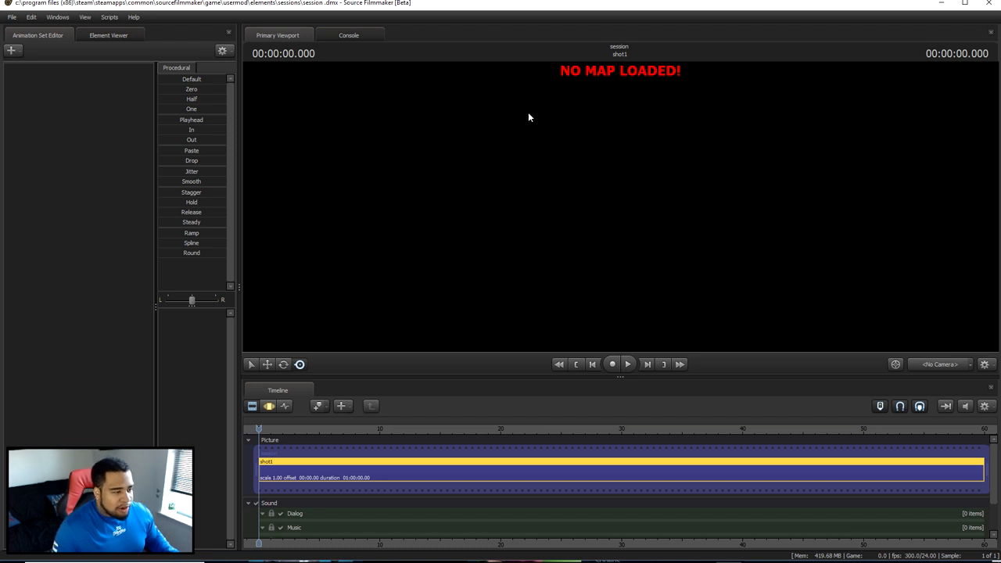
right_click(590, 136)
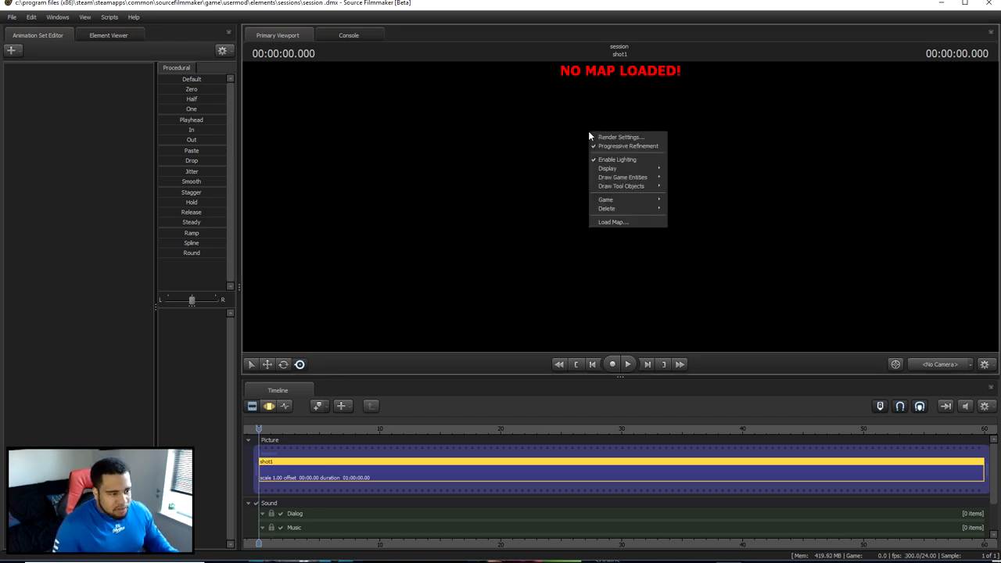
click(620, 222)
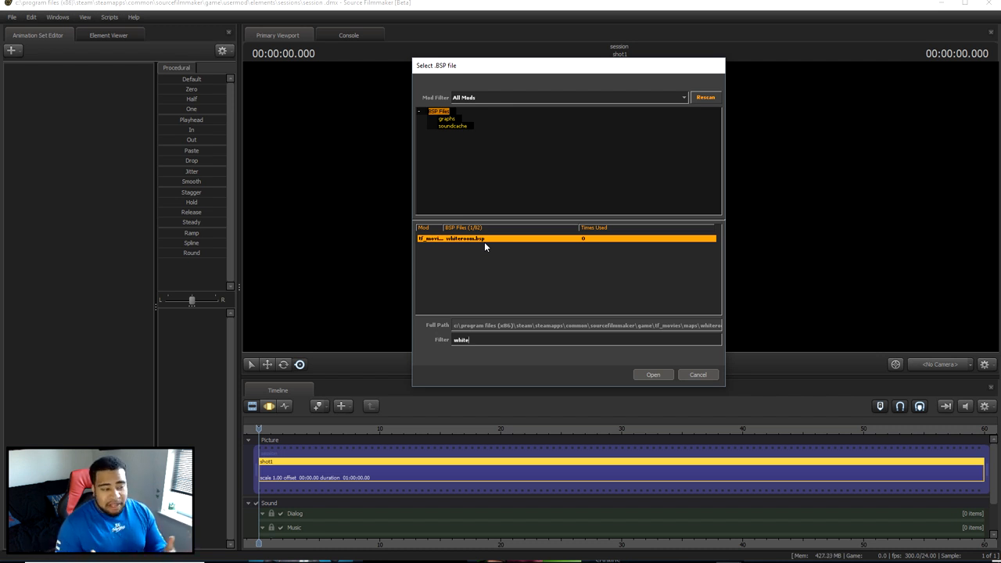
click(649, 374)
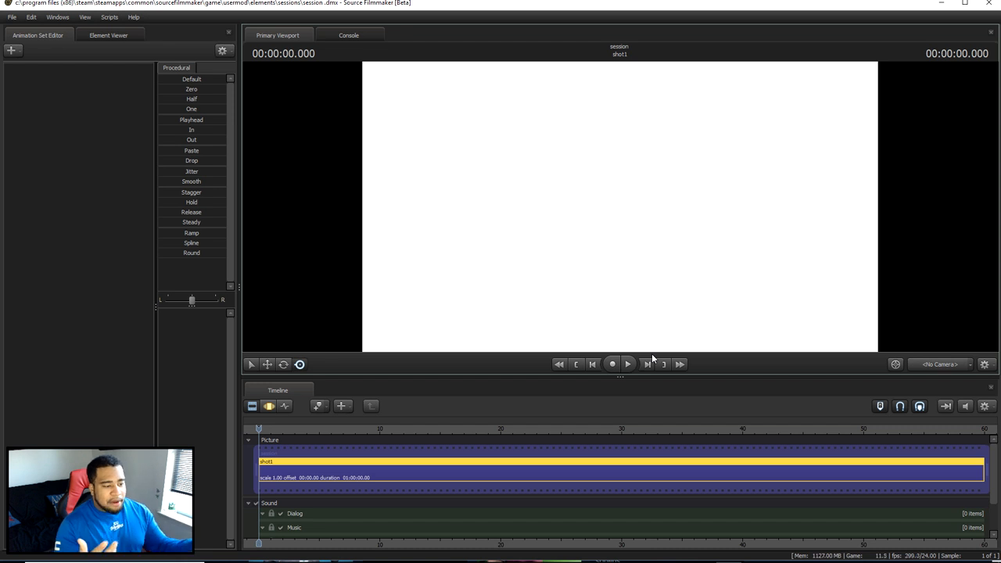
double_click(735, 7)
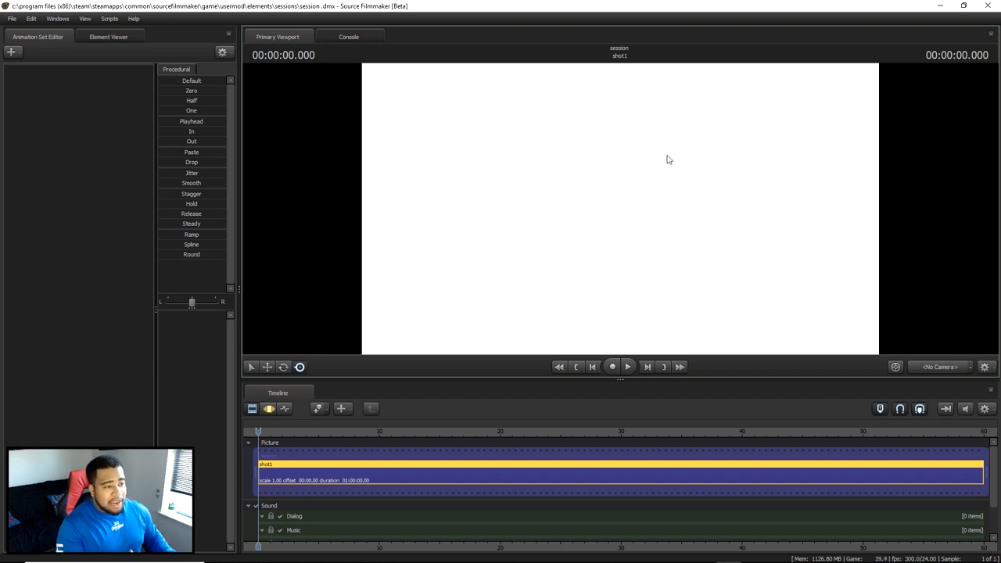
- Start creating an animation set for a new model, and preview the Marshmello model among the fortnite-filtered workshop models
right_click(96, 122)
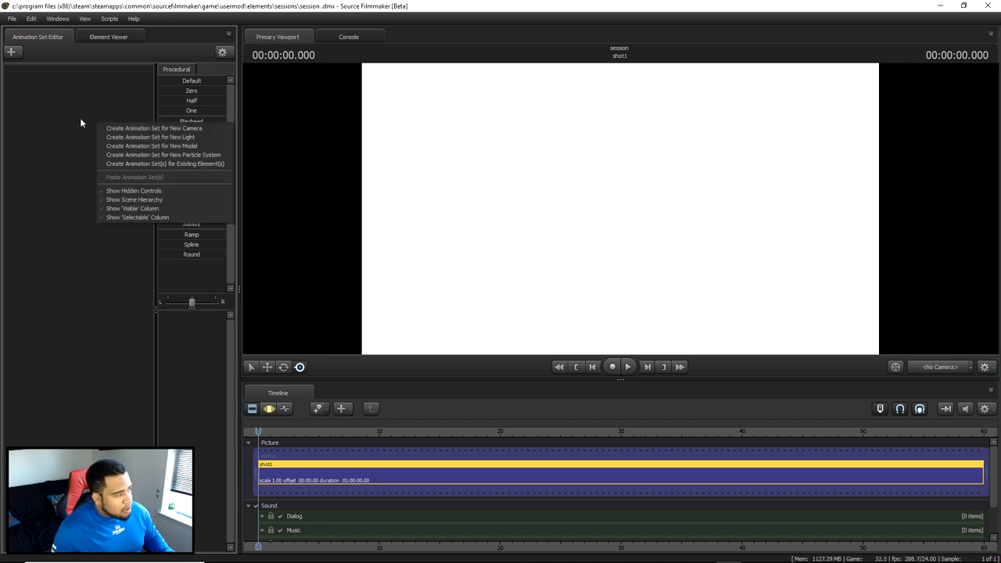
click(138, 146)
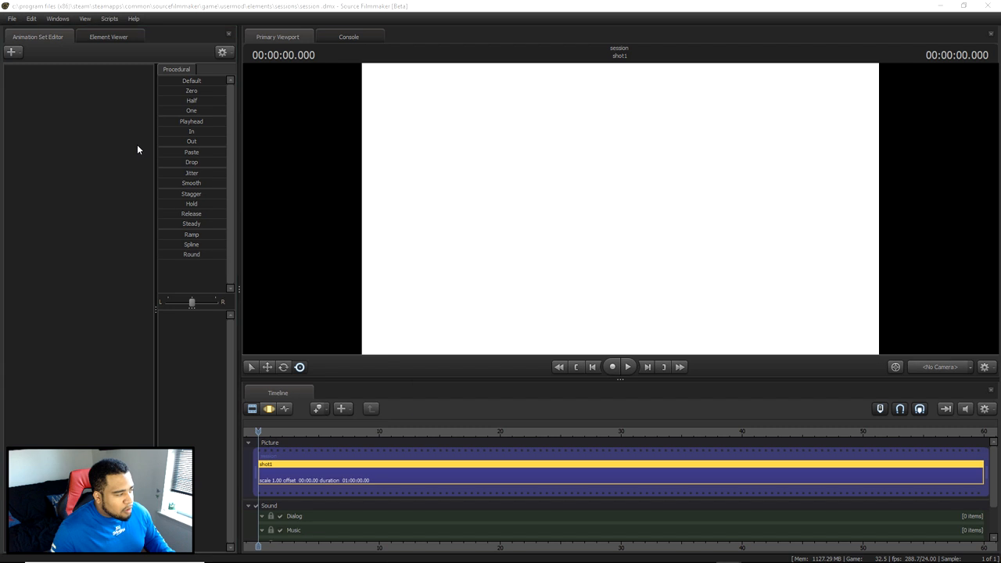
drag(485, 102, 457, 104)
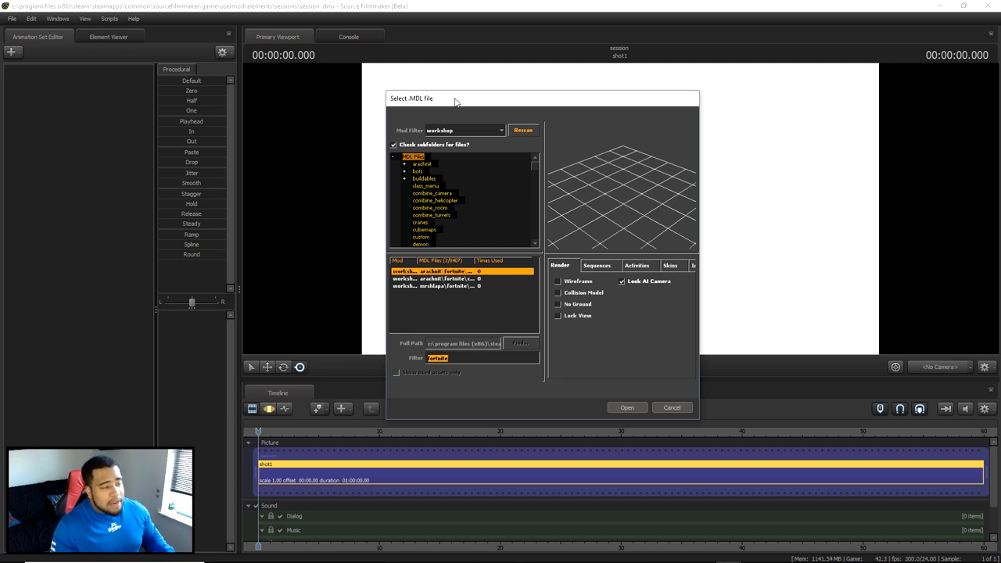
click(472, 279)
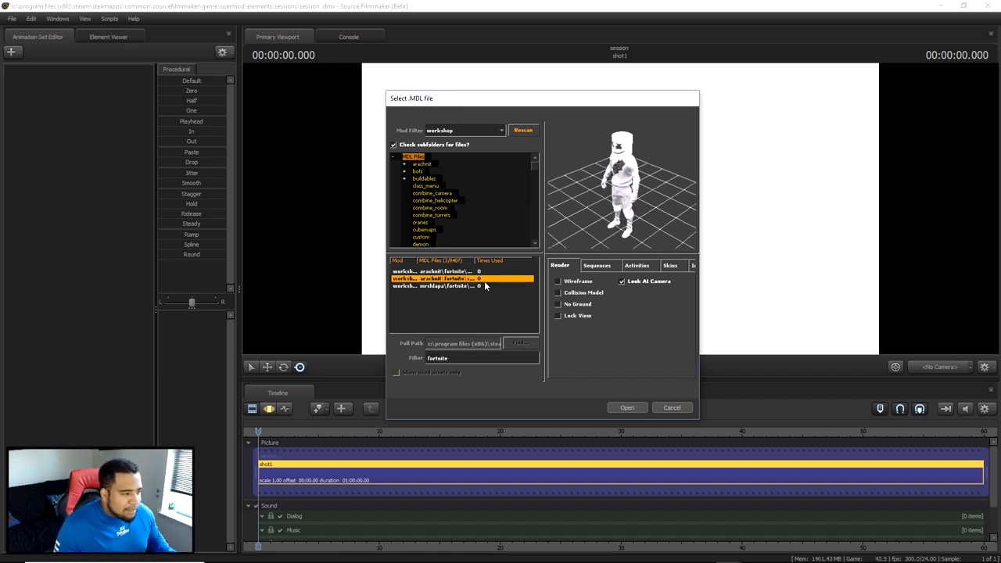
- Check the available mod filters, keep workshop selected, and preview the fortnite model in the mrshlapa folder
click(502, 133)
scroll(501, 156, up, 3)
drag(503, 157, 502, 168)
click(470, 164)
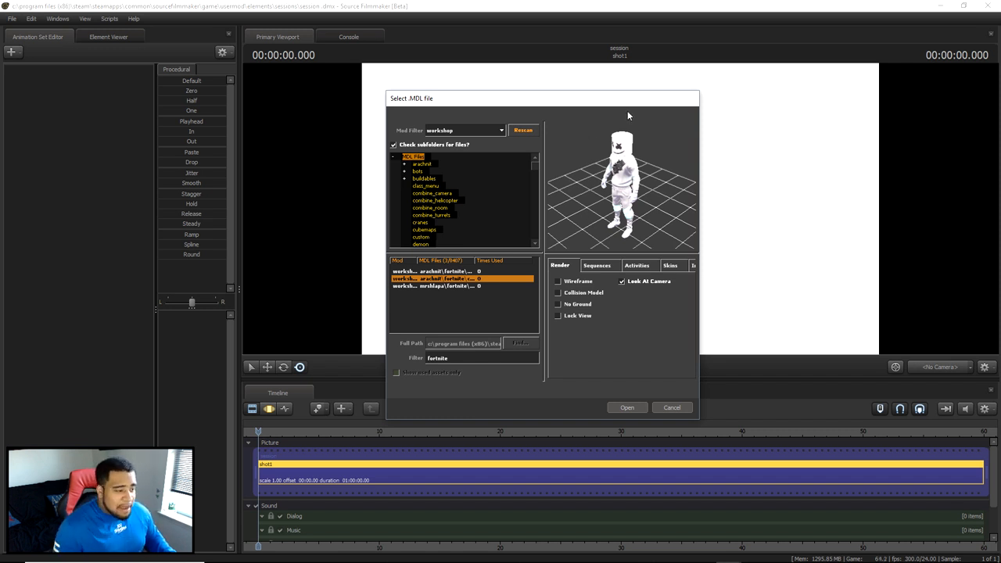
click(477, 287)
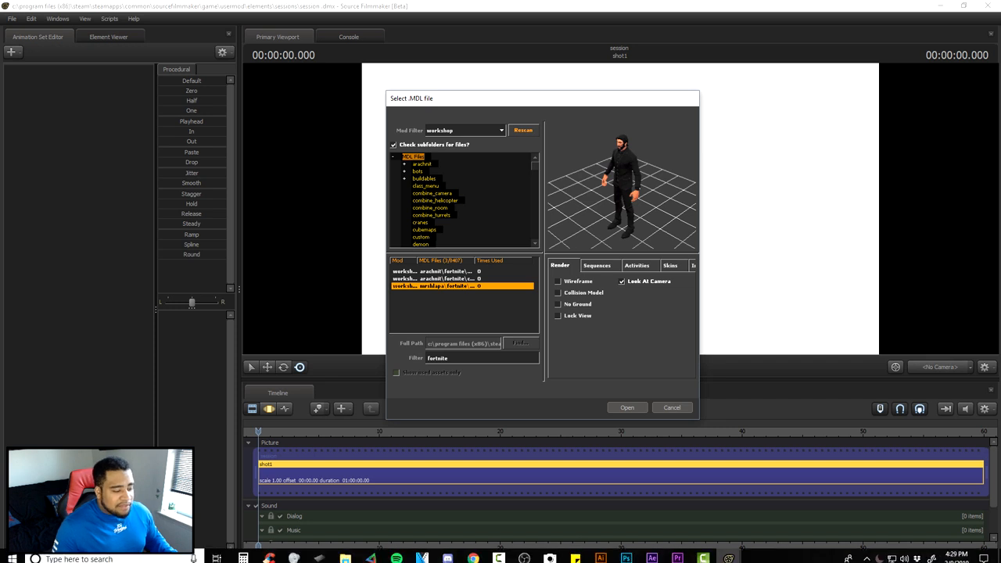
- Switch to the Steam Workshop page in the browser and subscribe to the [FORTNITE] Dominator item
mouse_move(473, 553)
click(523, 509)
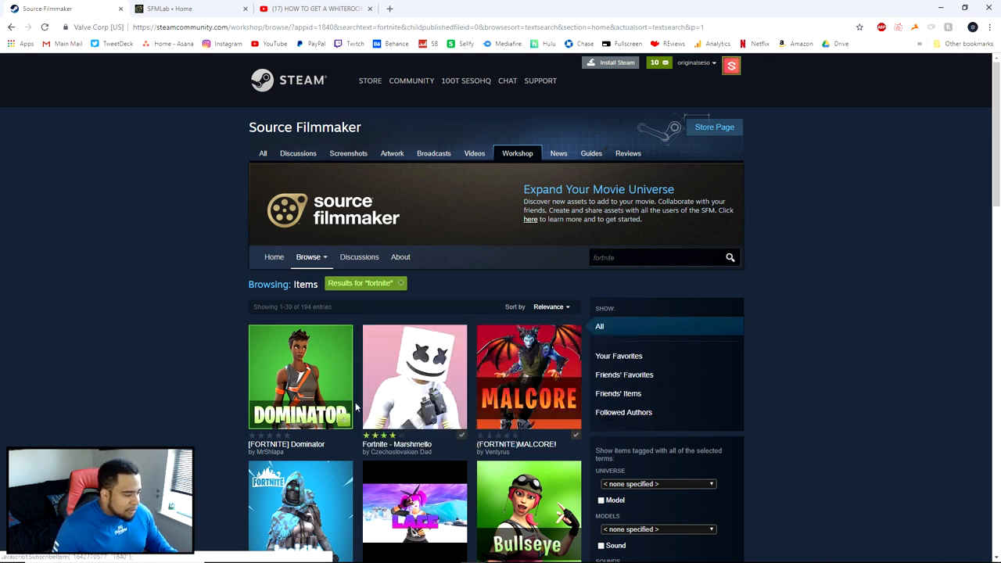
click(344, 422)
- Return to Source Filmmaker and download [FORTNITE] Dominator from the SFM Workshop Download Queue
mouse_move(728, 552)
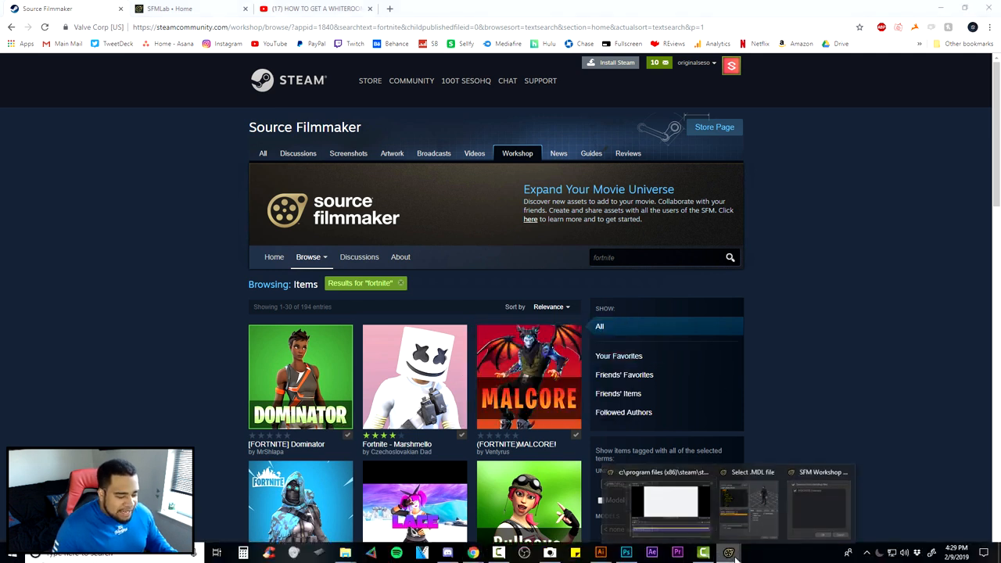
click(695, 508)
drag(487, 207, 547, 141)
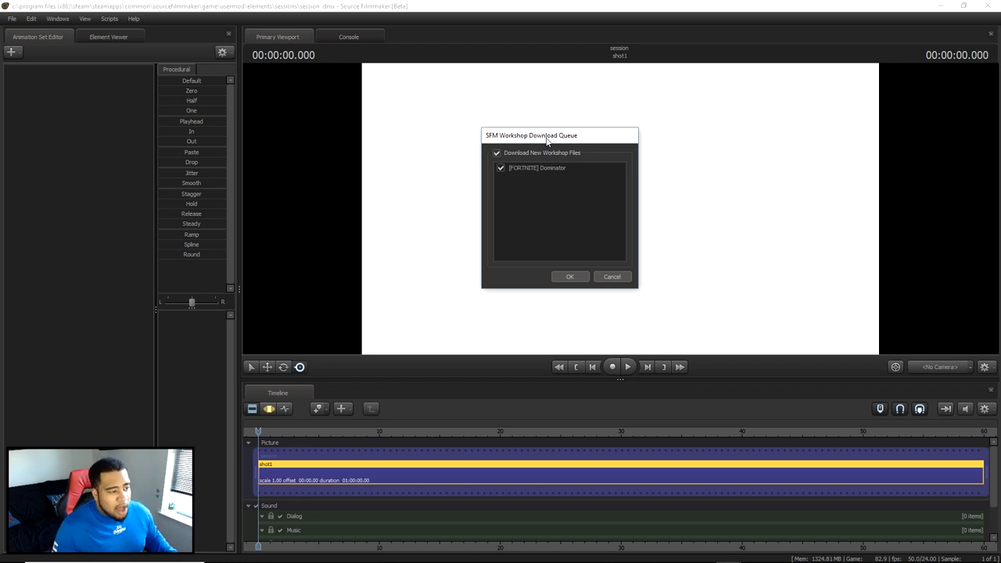
click(501, 168)
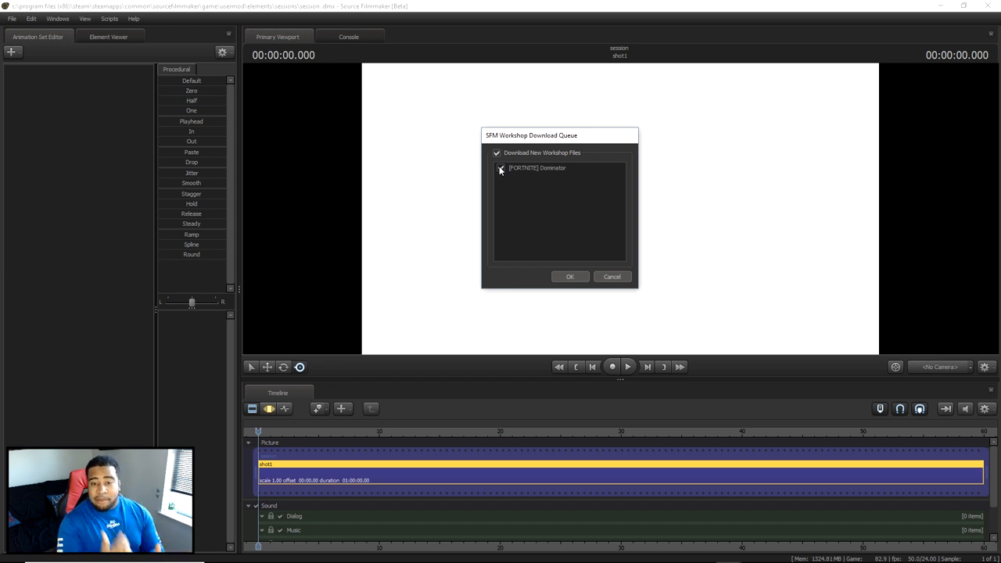
click(501, 168)
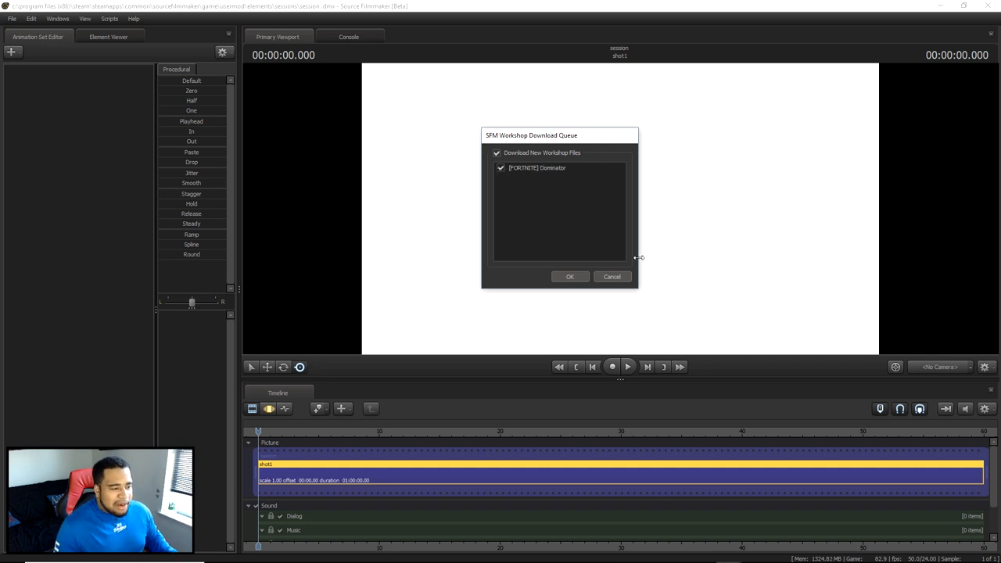
click(570, 276)
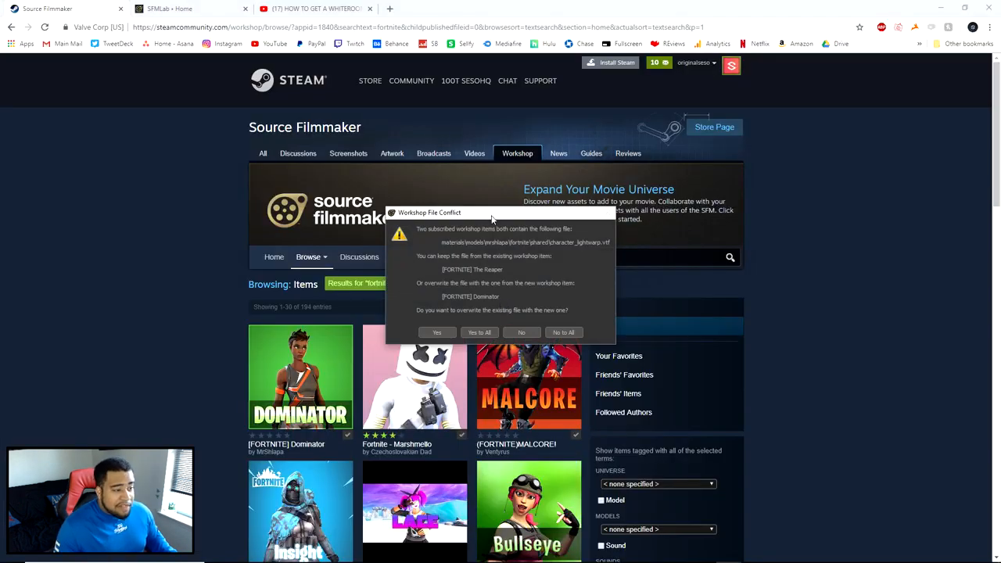
- Overwrite all conflicting workshop files with the Dominator versions, dismiss the download notice, and return to Source Filmmaker's model browser
drag(481, 203, 503, 165)
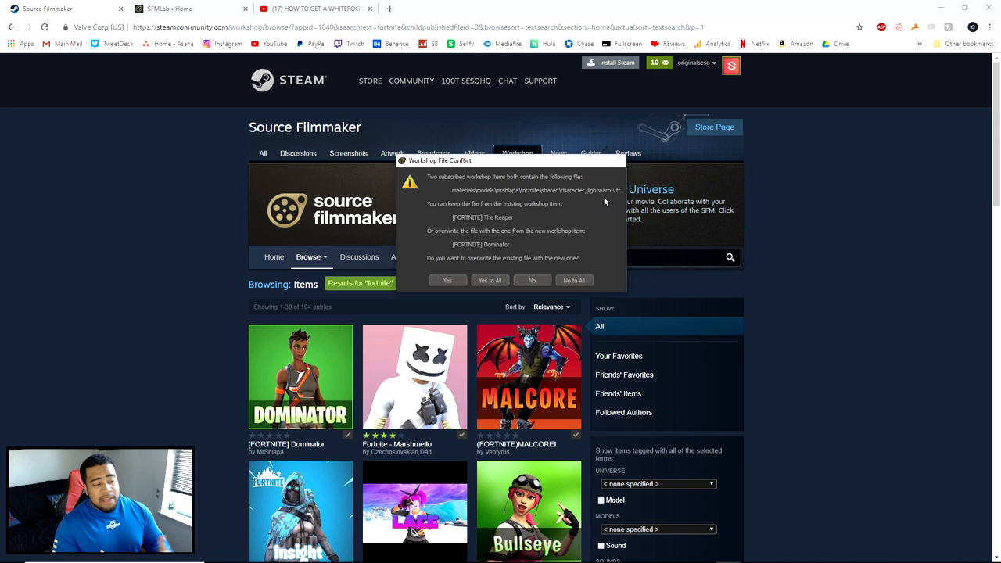
click(489, 280)
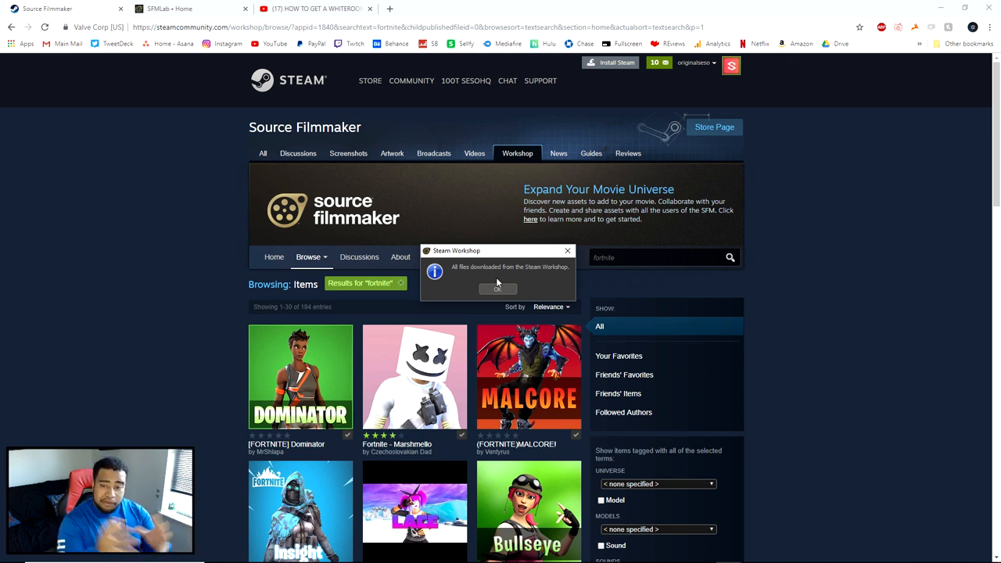
mouse_move(496, 251)
mouse_down()
mouse_move(579, 269)
mouse_move(495, 236)
mouse_move(494, 264)
mouse_move(483, 241)
mouse_up()
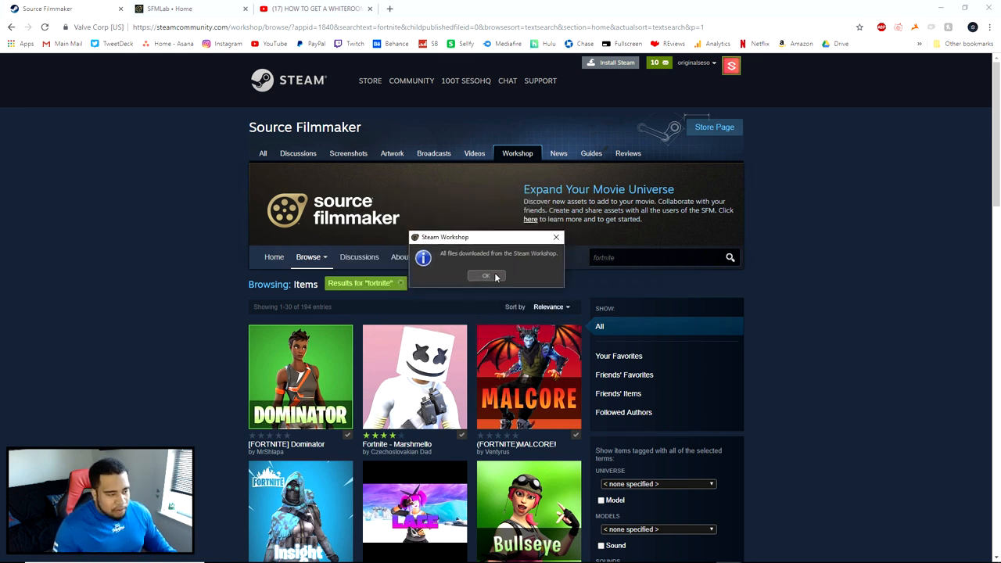
click(485, 276)
mouse_move(730, 553)
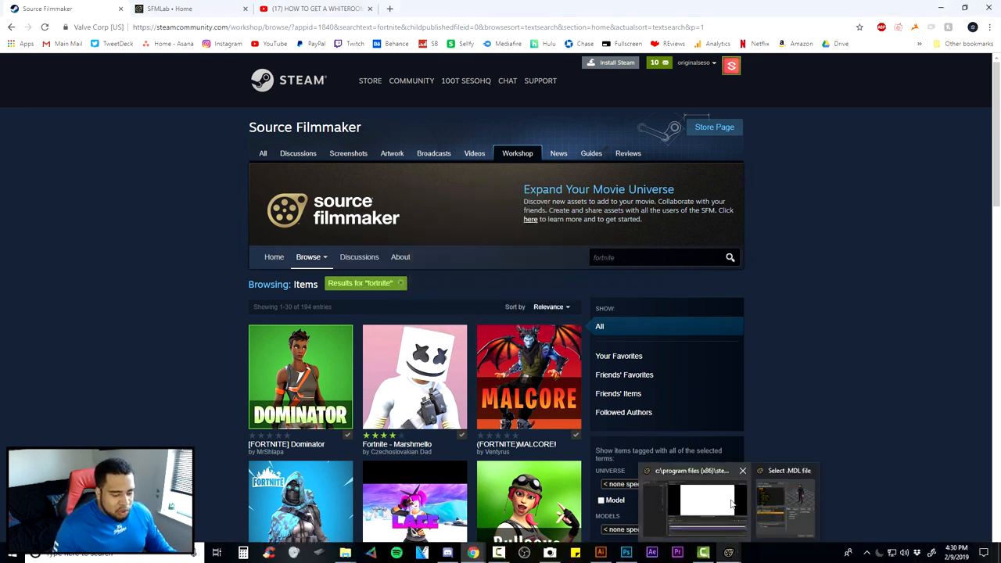
click(730, 499)
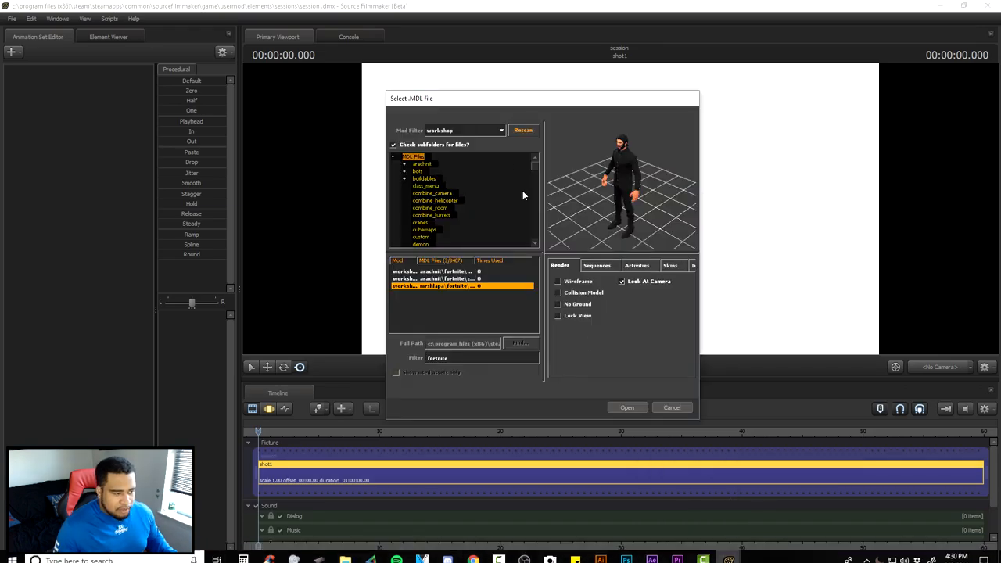
- Rescan the workshop models, preview the fortnite results, and load the black-suited character from the mrshlapa folder into the session
click(522, 130)
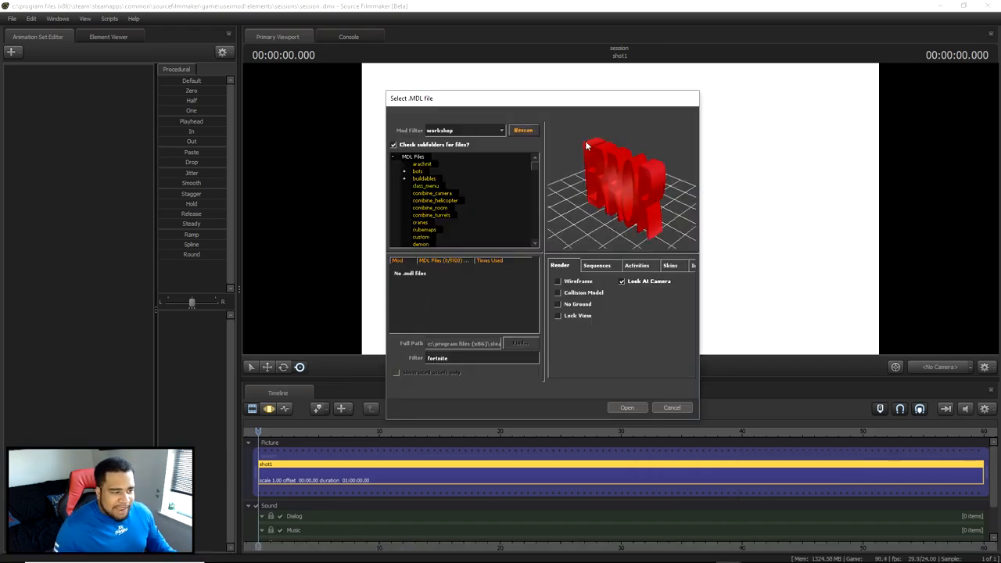
click(476, 281)
click(478, 287)
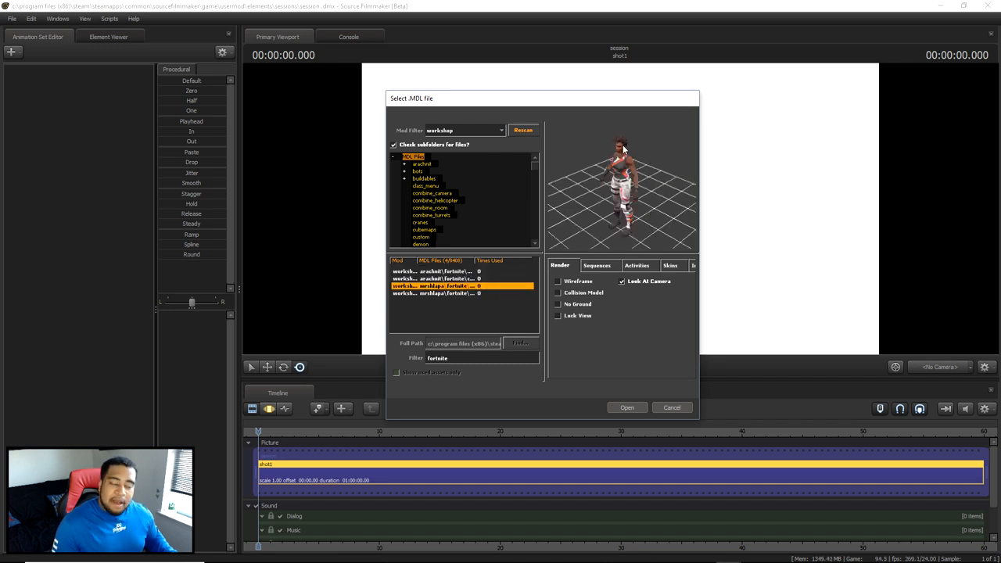
click(487, 294)
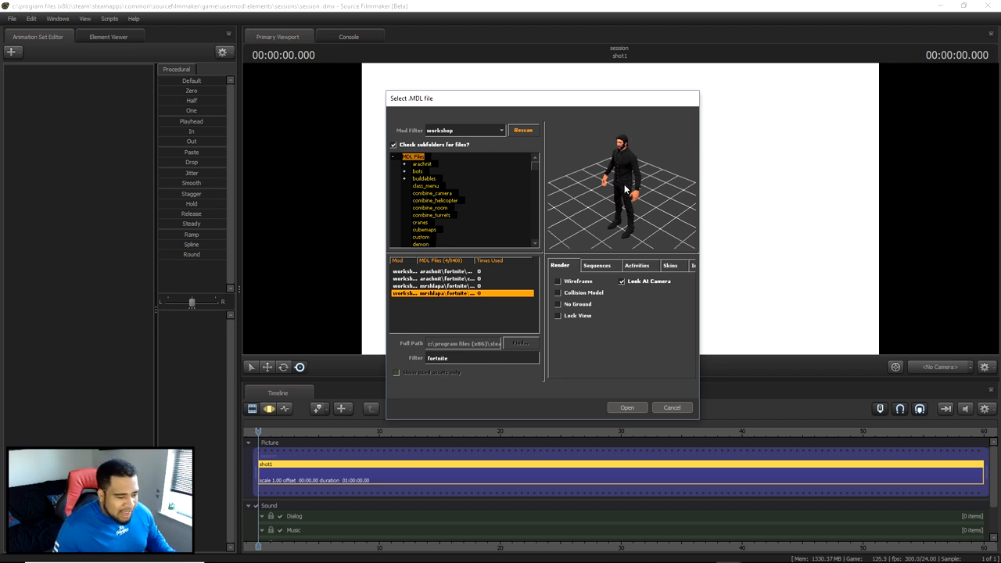
click(627, 407)
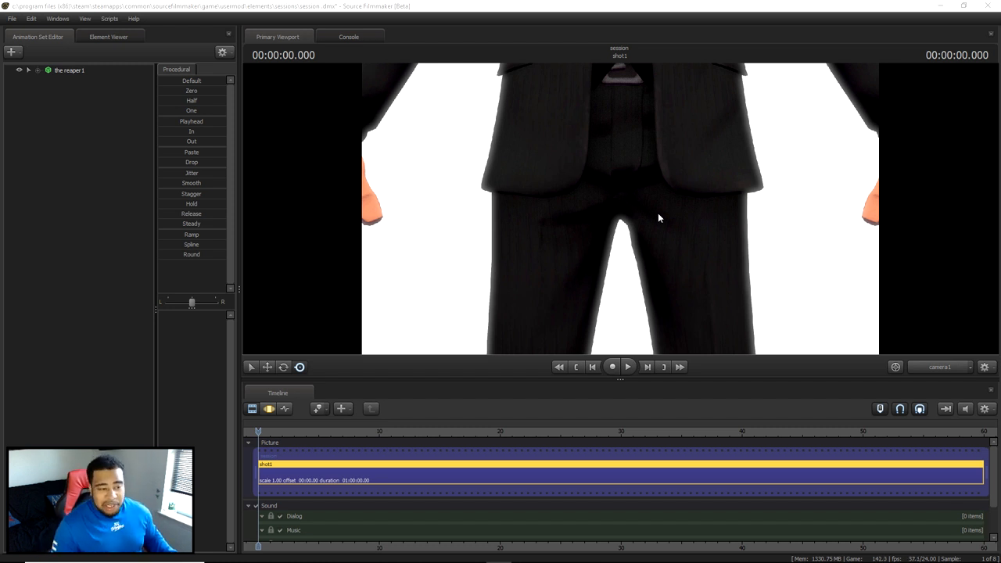
- Examine the loaded model at full height, from the suit jacket down to the shoes
click(655, 162)
key(w)
key(s)
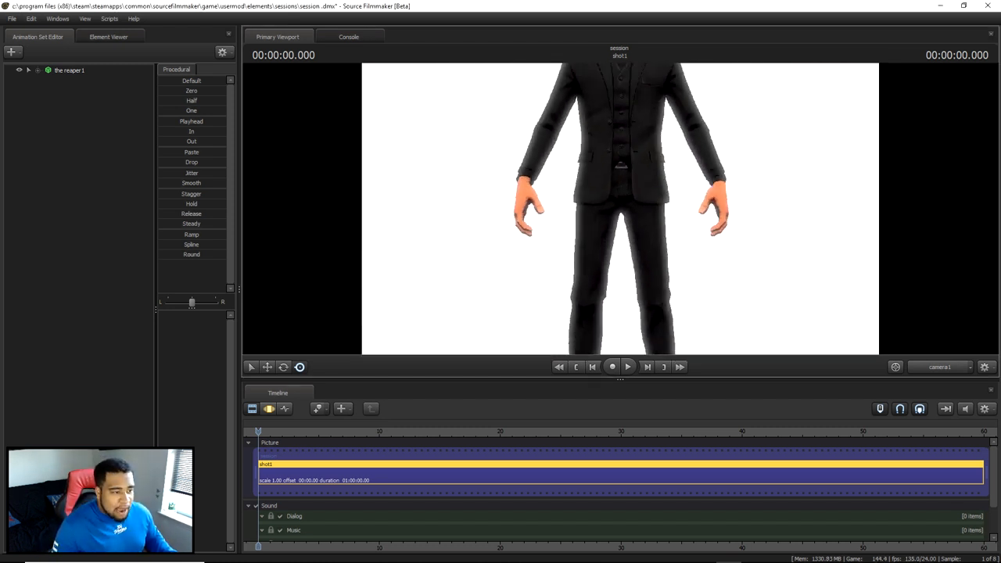
key(w)
drag(655, 162, 620, 212)
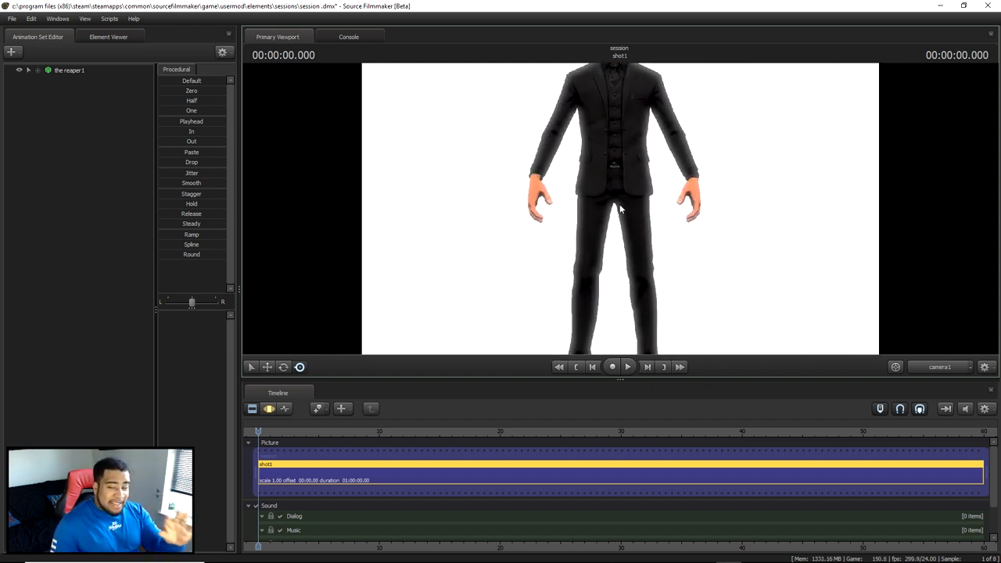
click(73, 71)
alt+drag(547, 191, 383, 223)
alt+drag(620, 209, 407, 141)
key(w)
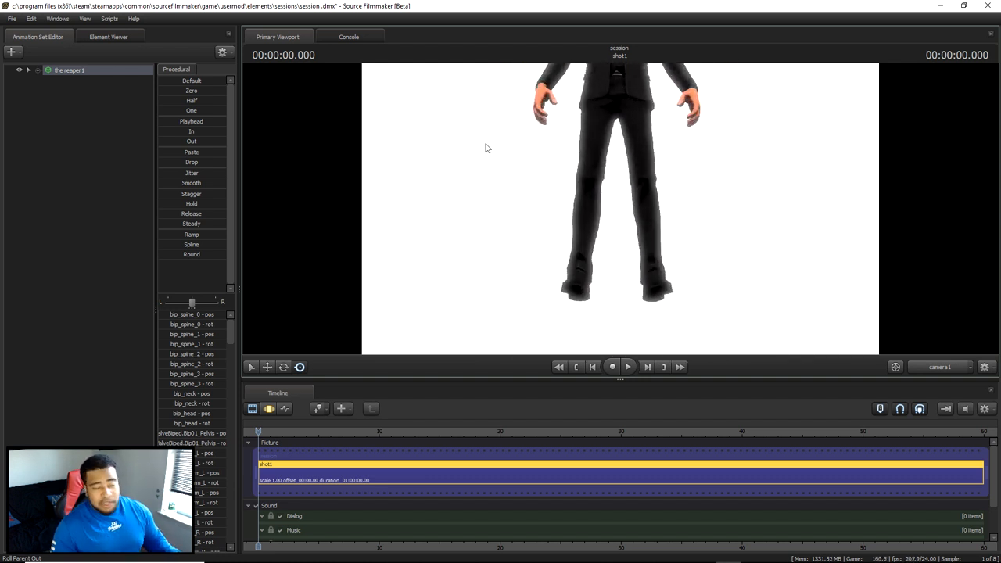
click(89, 92)
drag(443, 125, 435, 97)
drag(619, 235, 619, 208)
drag(734, 148, 734, 204)
drag(638, 186, 653, 125)
- Examine the model's head and torso up close, and frame its upper body from a slightly turned angle
click(94, 71)
click(252, 162)
drag(633, 168, 686, 158)
drag(687, 232, 644, 210)
key(w)
drag(737, 209, 732, 306)
key(s)
drag(624, 122, 605, 196)
key(w)
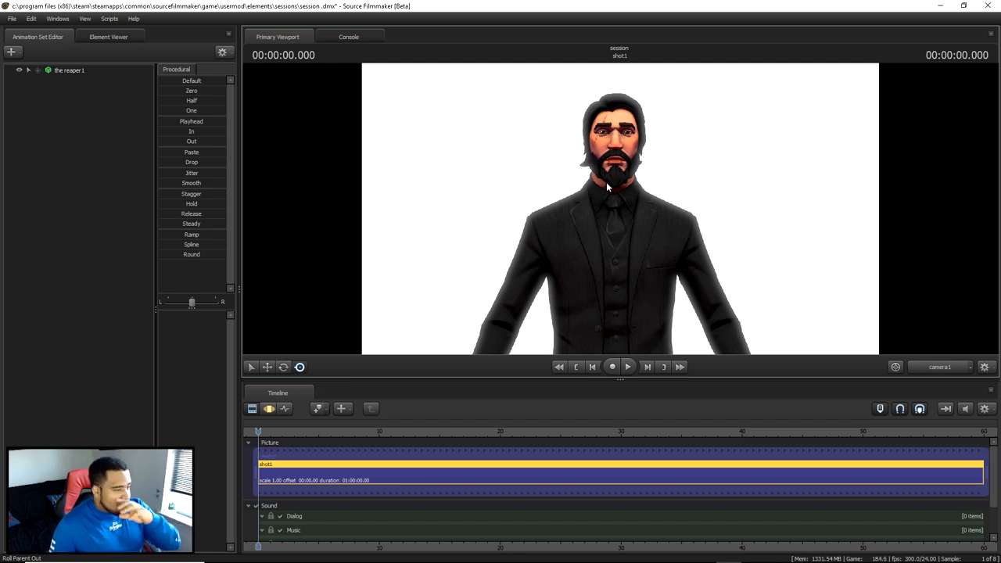
mouse_move(620, 209)
mouse_down()
mouse_move(626, 201)
mouse_move(620, 209)
mouse_up()
key(d)
right_click(448, 258)
click(460, 218)
drag(460, 218, 620, 211)
key(s)
- Select the reaper1 animation set, switch to the Motion Editor, and pick the right upper arm bone bip_upperArm_R
click(98, 74)
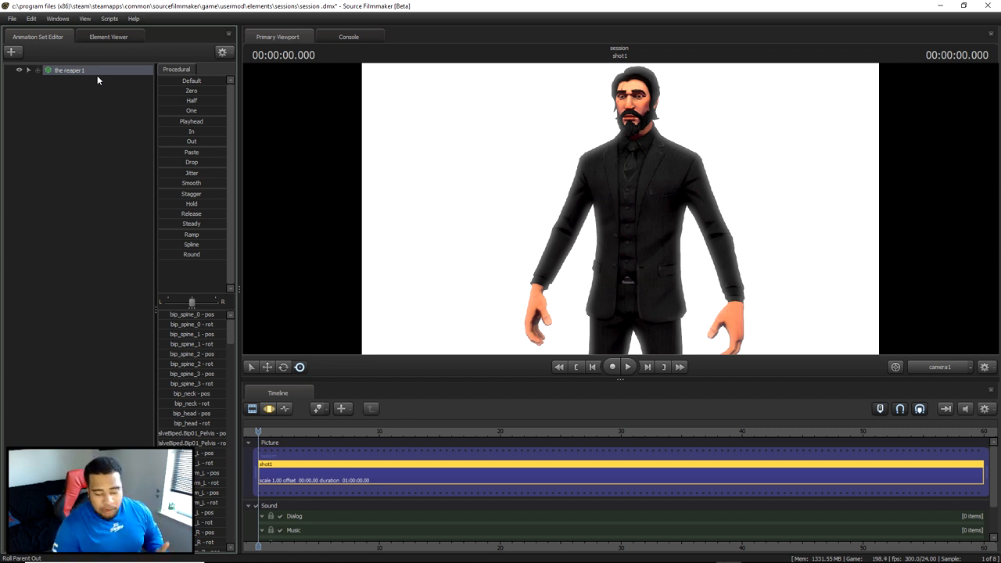
click(268, 409)
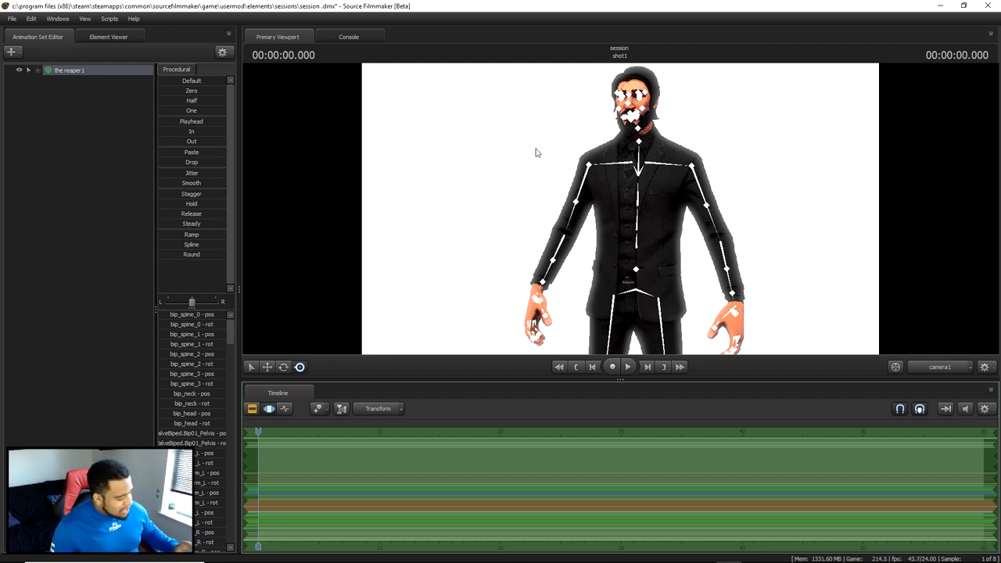
click(584, 186)
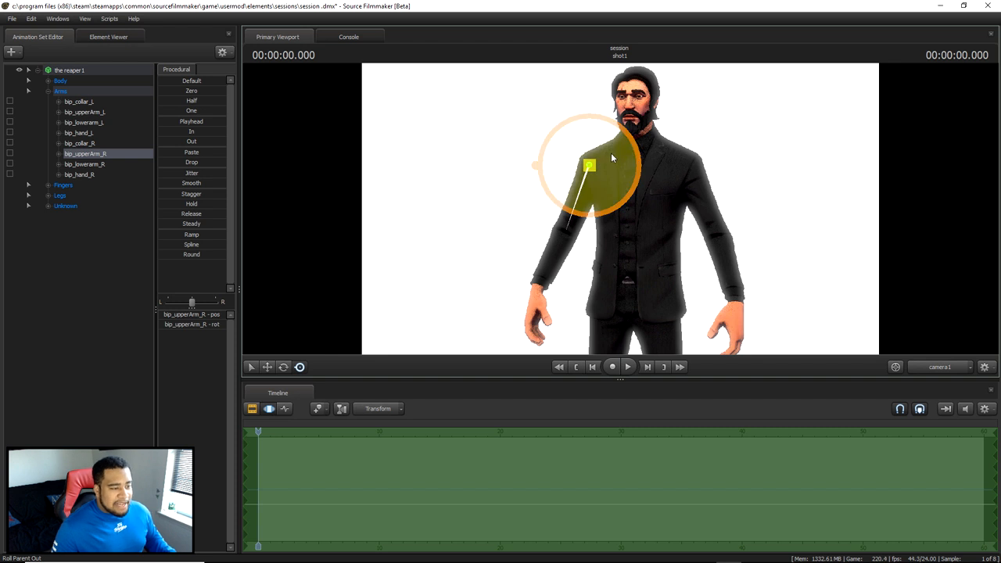
- Try to shift the right upper arm bone with the Move manipulator, and undo the change
click(268, 367)
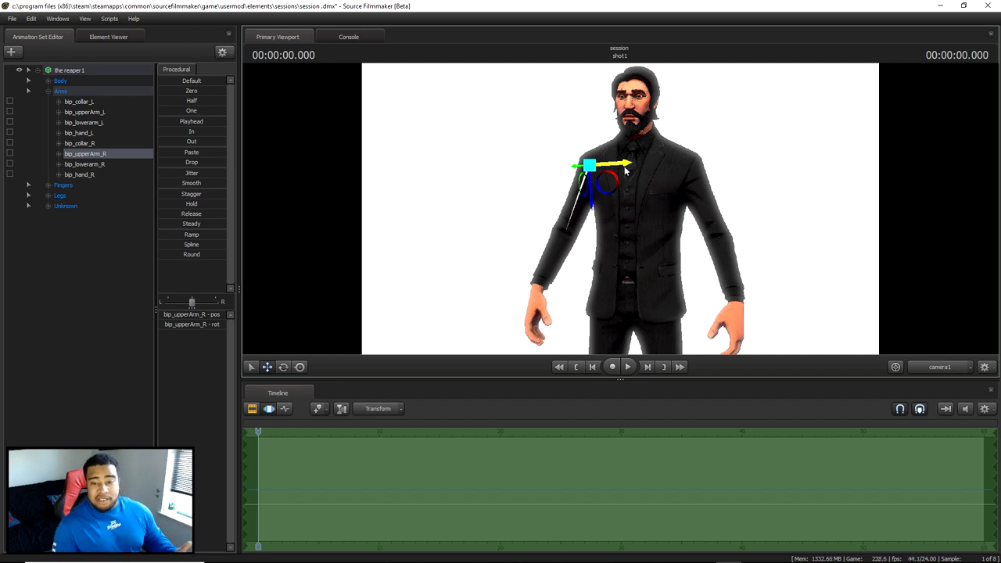
drag(625, 170, 592, 218)
key(ctrl+z)
key(ctrl+z)
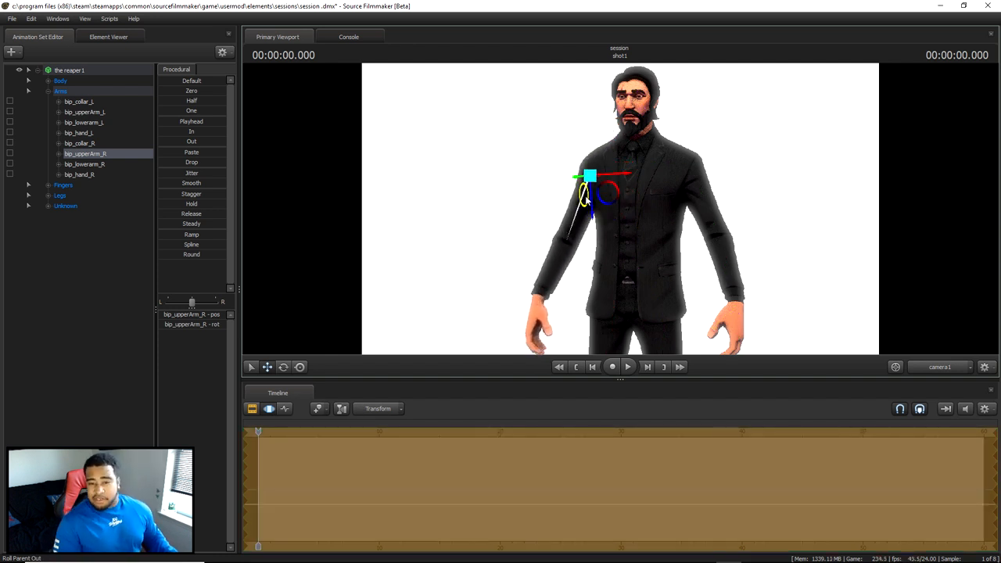
key(ctrl)
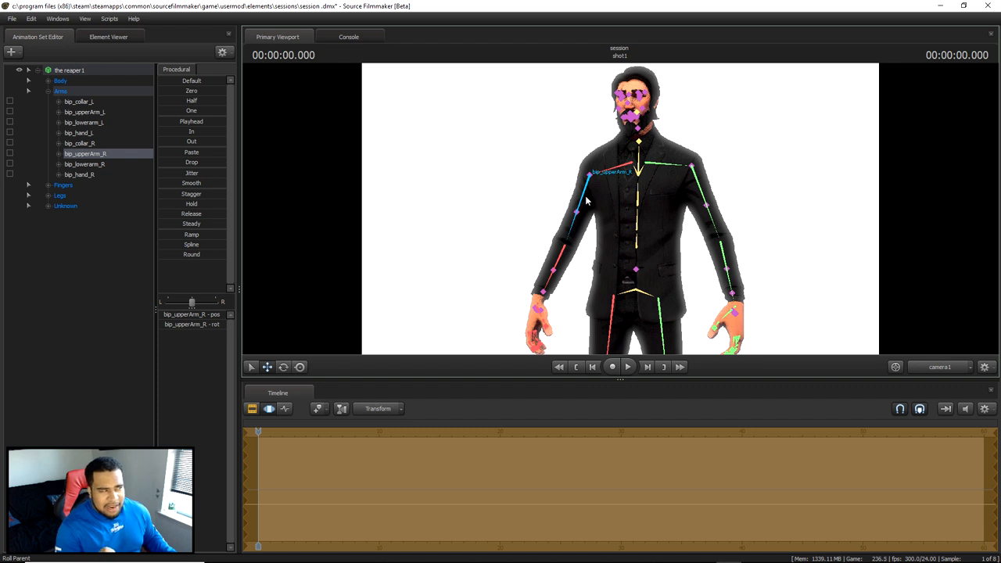
key(ctrl+z)
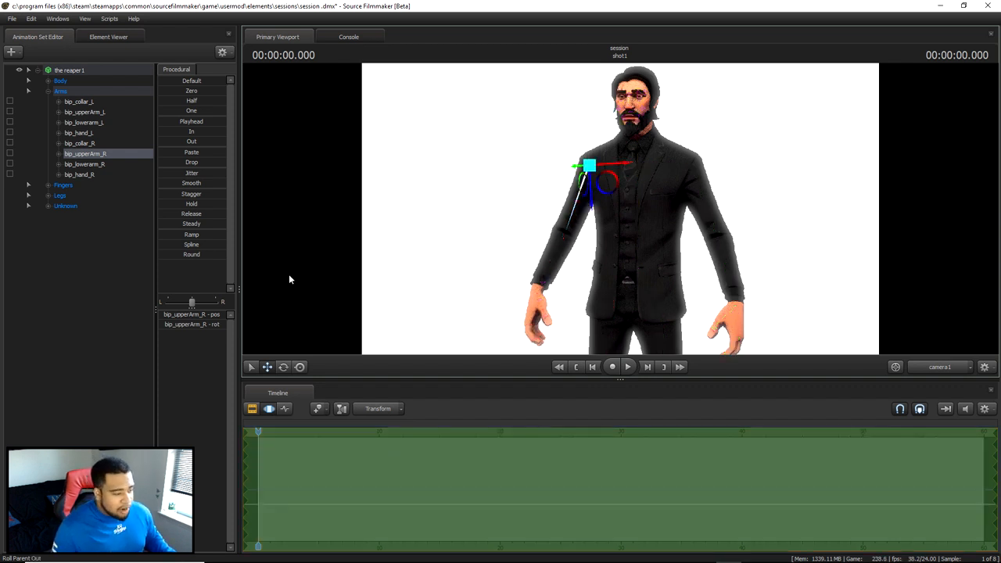
- Rotate the right upper arm bone bip_upperArm_R with the Rotate manipulator to bring the elbow slightly forward
click(283, 367)
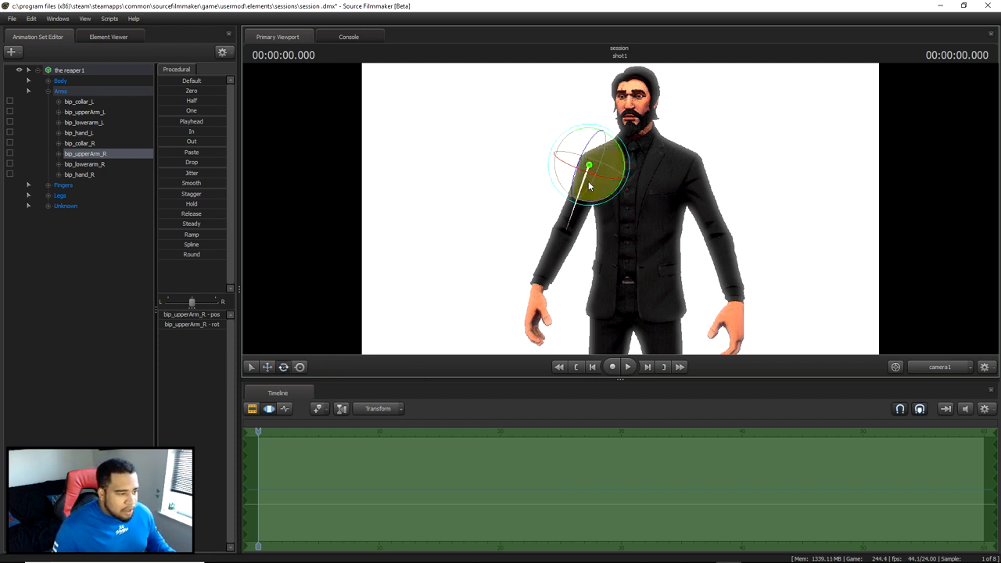
mouse_move(590, 181)
mouse_down()
mouse_move(600, 152)
mouse_move(556, 146)
mouse_move(585, 147)
mouse_move(571, 176)
mouse_move(566, 161)
mouse_move(564, 187)
mouse_move(591, 168)
mouse_up()
key(ctrl+z)
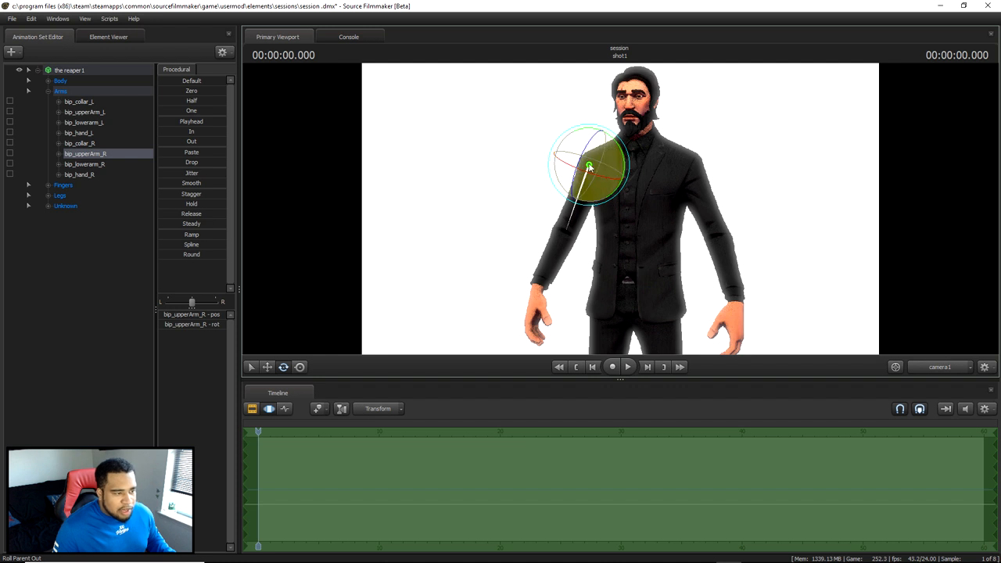
drag(592, 177, 618, 170)
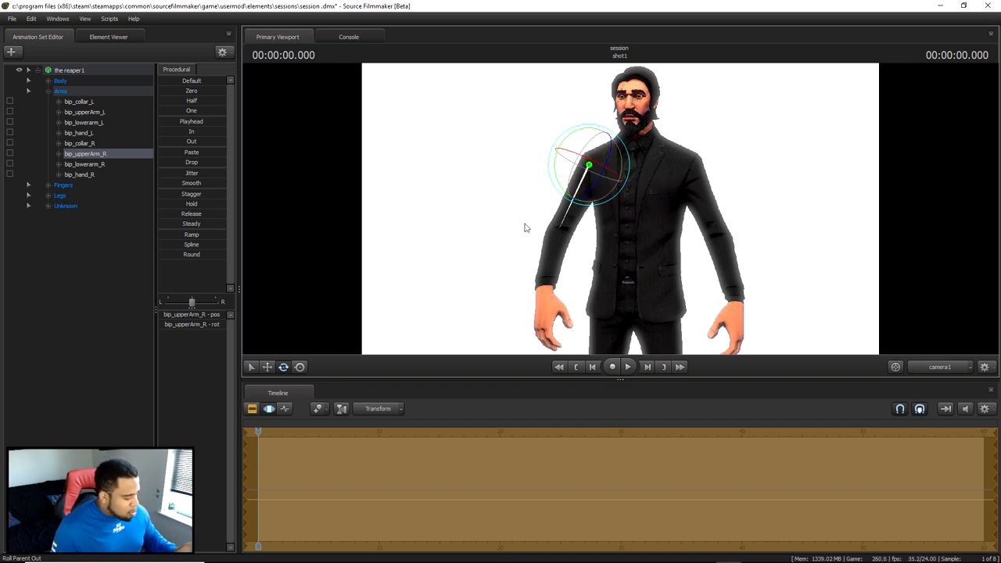
- Rotate the right forearm bone bip_lowerarm_R so the forearm bends across the front of the torso
key(ctrl)
ctrl+click(554, 246)
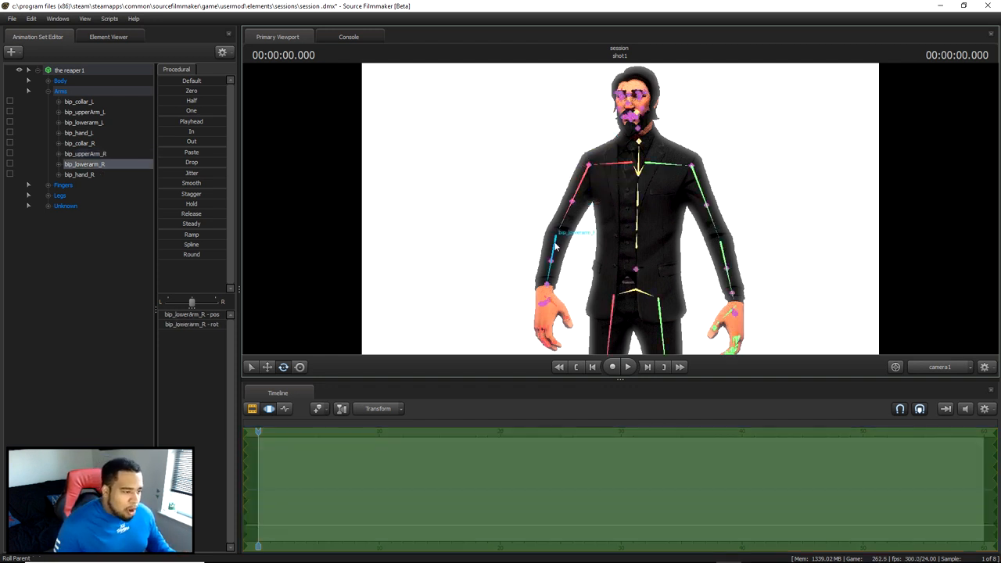
drag(552, 217, 565, 206)
key(ctrl+z)
drag(580, 241, 555, 233)
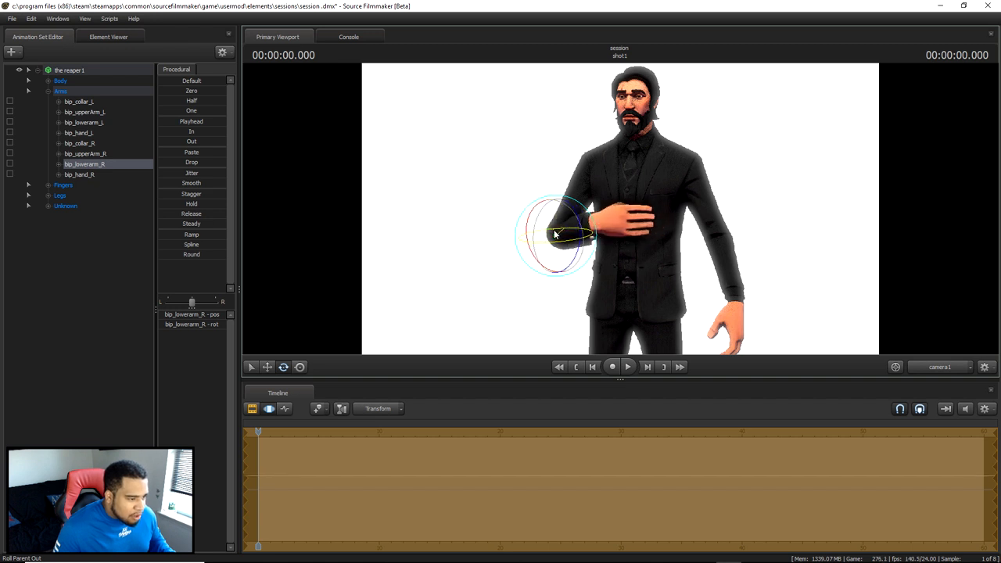
- Bring the right hand into close view and select the index finger bone bip_index_1_R
right_click(674, 213)
key(Escape)
right_click(674, 211)
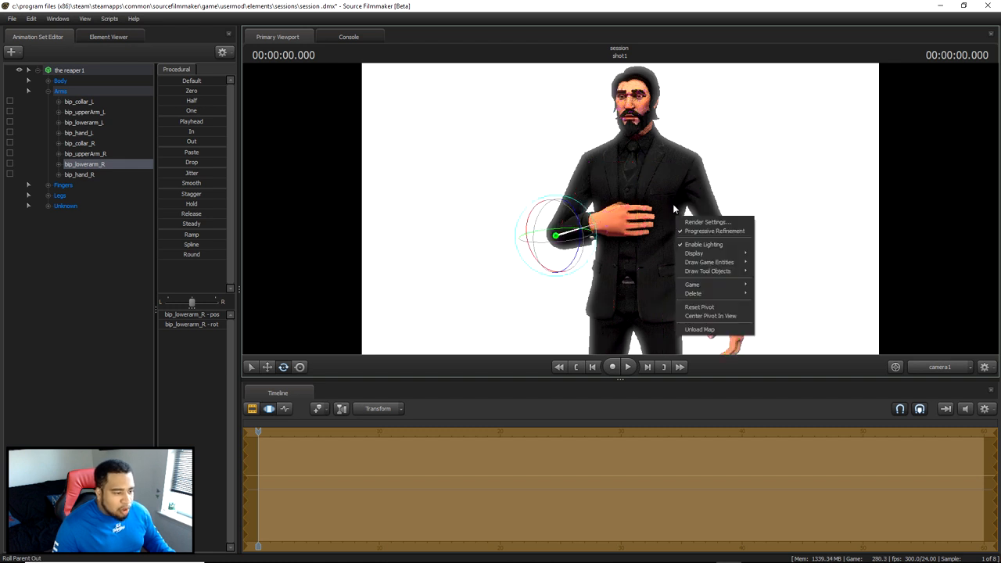
drag(670, 219, 620, 208)
key(w)
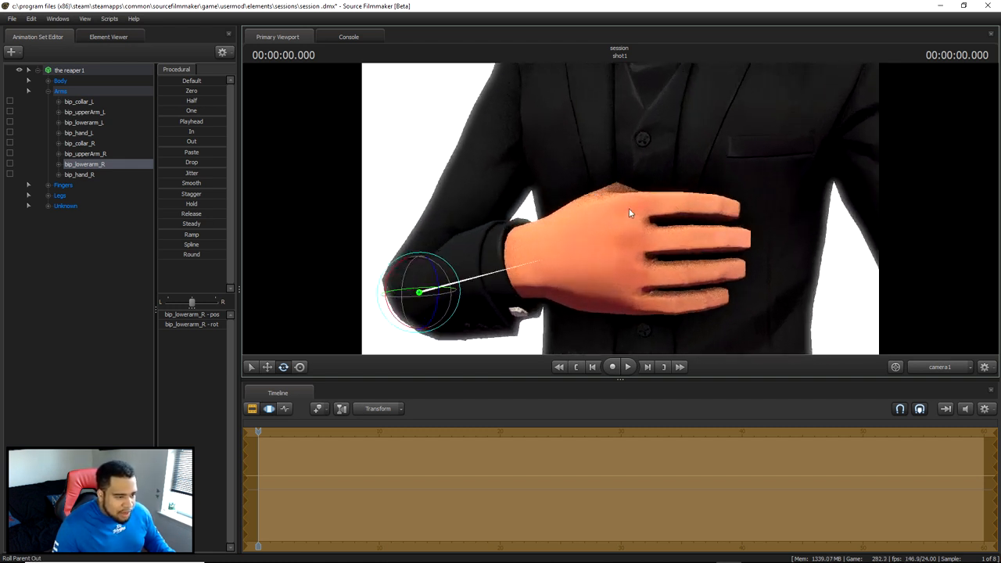
click(696, 208)
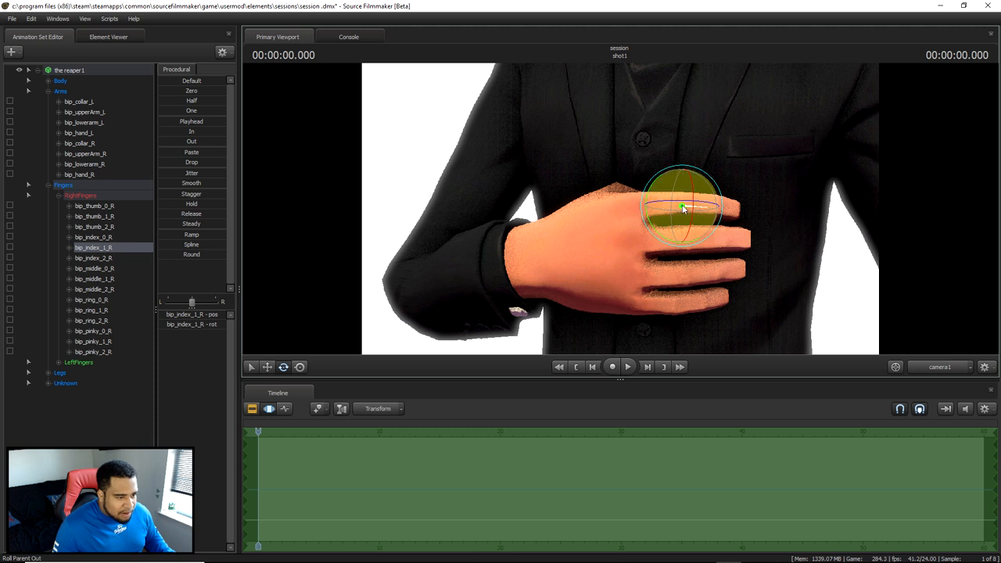
- Try rotating the right index finger bone on different axes, and undo each rotation
mouse_move(701, 213)
mouse_down()
mouse_move(711, 215)
mouse_move(706, 207)
mouse_up()
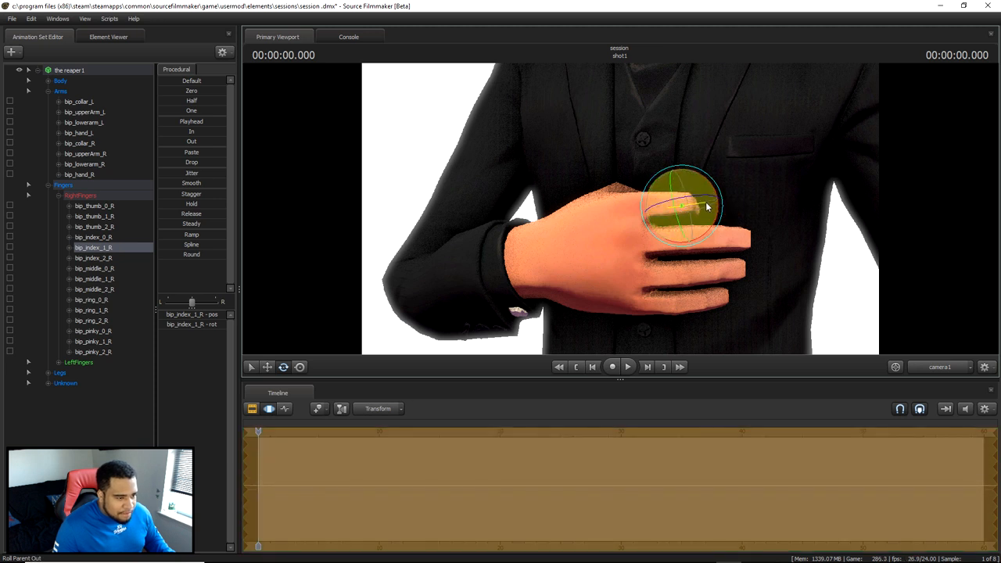
key(ctrl+z)
click(672, 209)
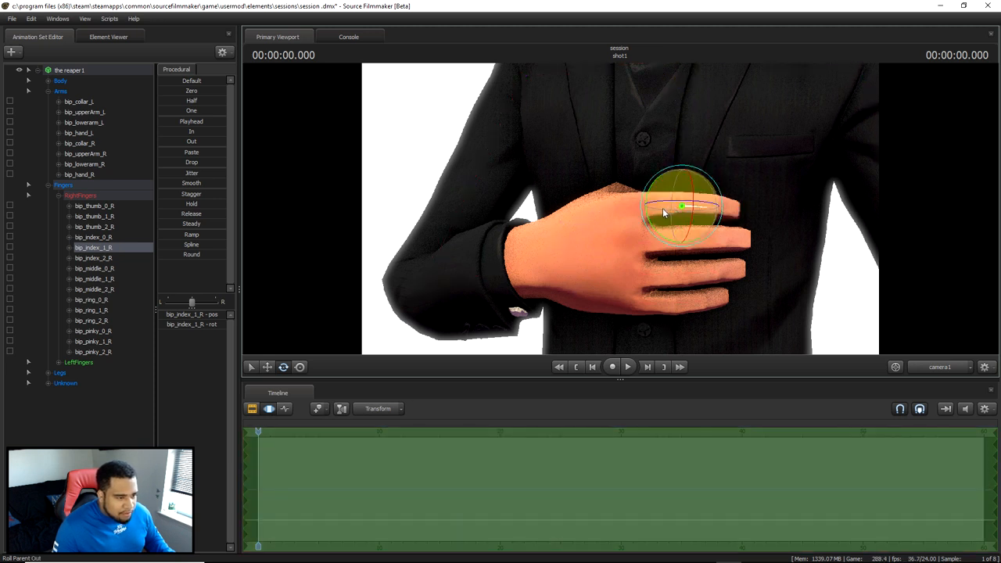
drag(661, 213, 681, 210)
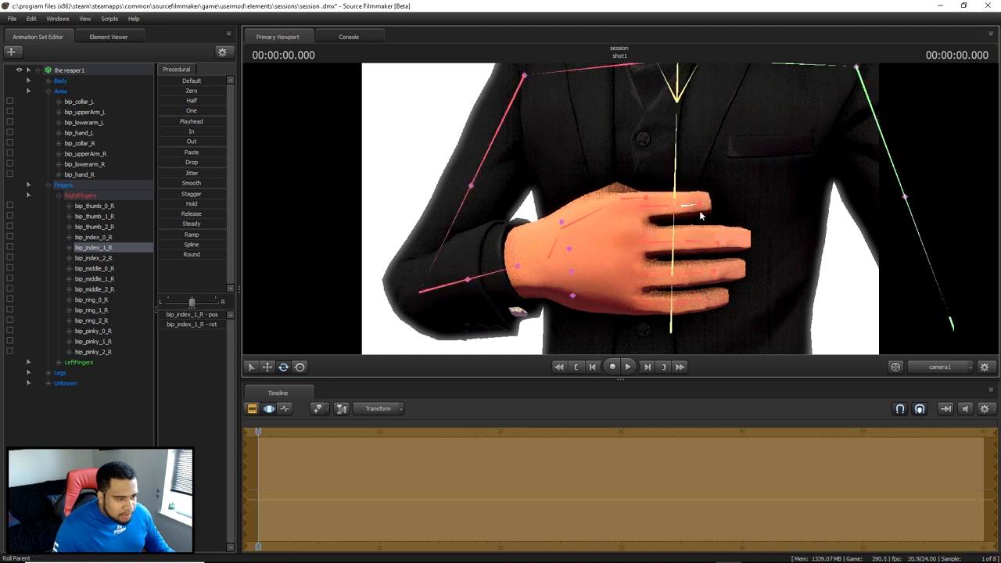
key(ctrl+z)
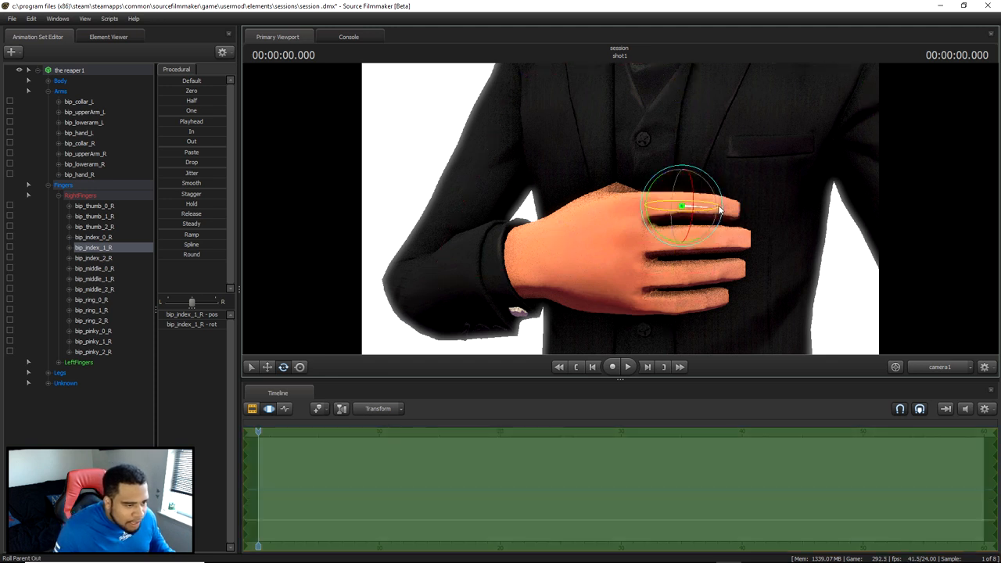
- Curl the right index and middle fingers inward by rotating bip_index_1_R and bip_middle_1_R
drag(721, 210, 746, 241)
ctrl+click(705, 240)
key(ctrl)
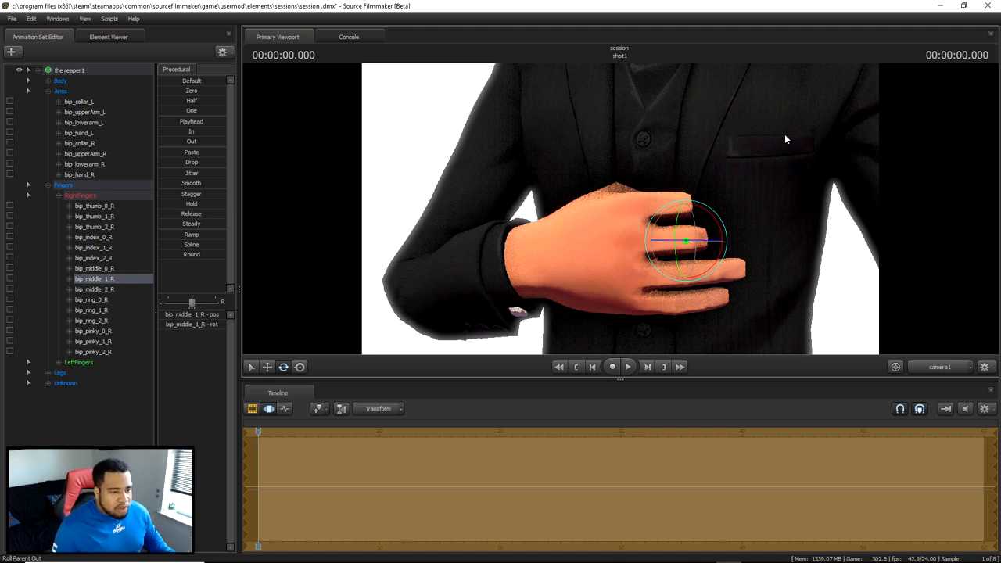
- Clear the bone selection and inspect the posed character from a distance and up close around the chest and face
scroll(673, 120, down, 5)
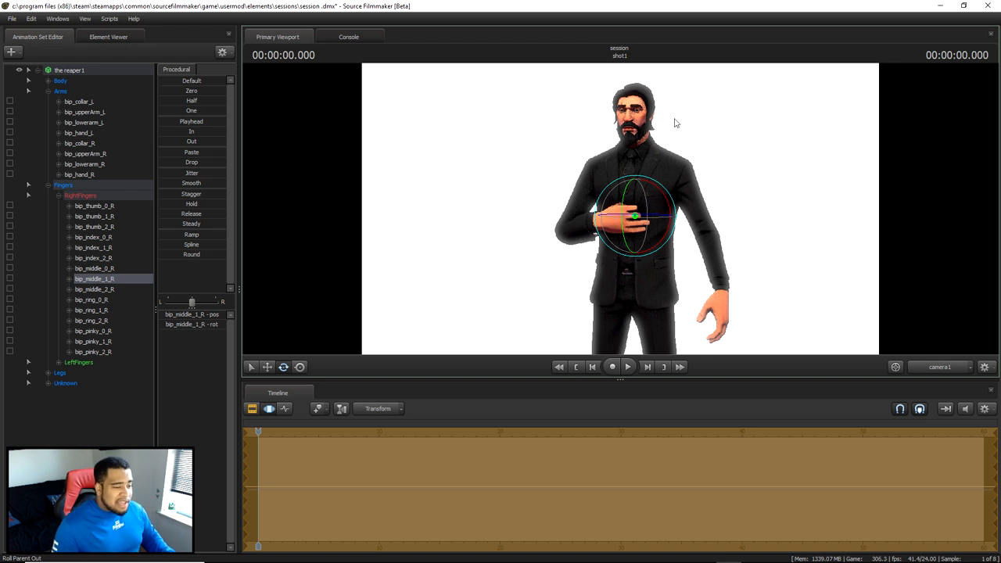
drag(675, 121, 708, 126)
key(w)
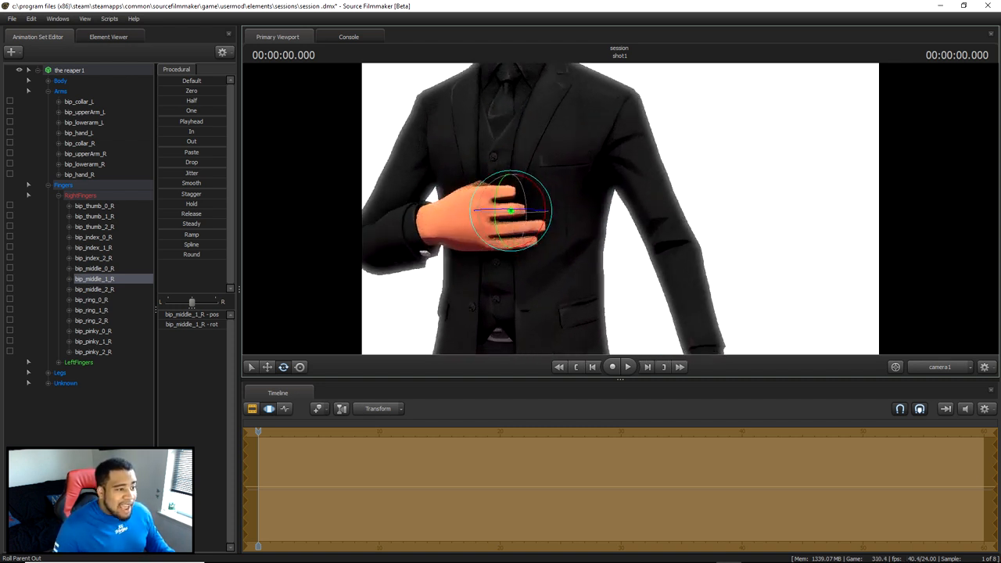
drag(678, 224, 731, 242)
click(144, 400)
drag(610, 211, 513, 173)
key(s)
drag(786, 269, 876, 286)
key(w)
key(s)
key(w)
key(s)
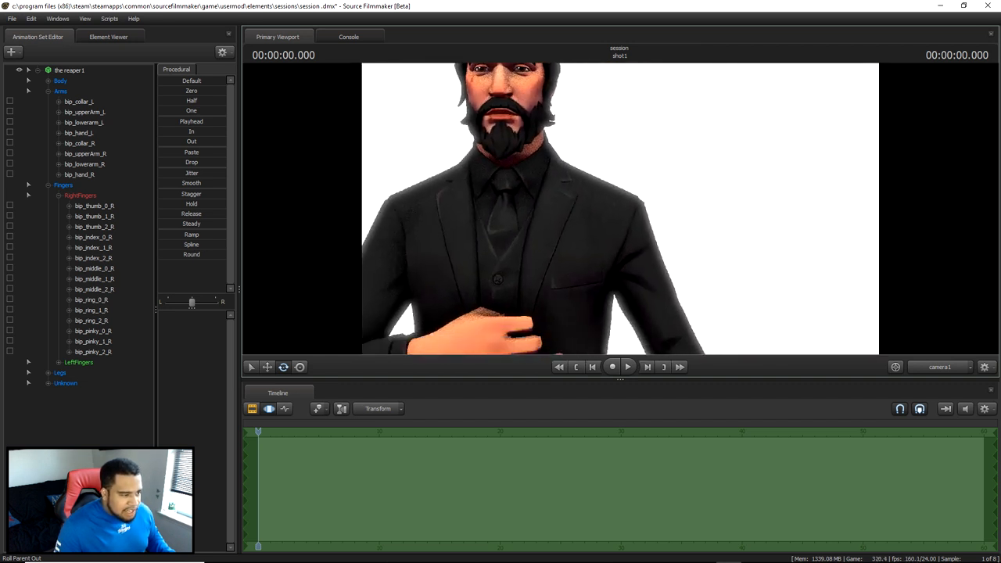
- Play the shot in short stretches and inspect the character's head and shoulders up close
key(space)
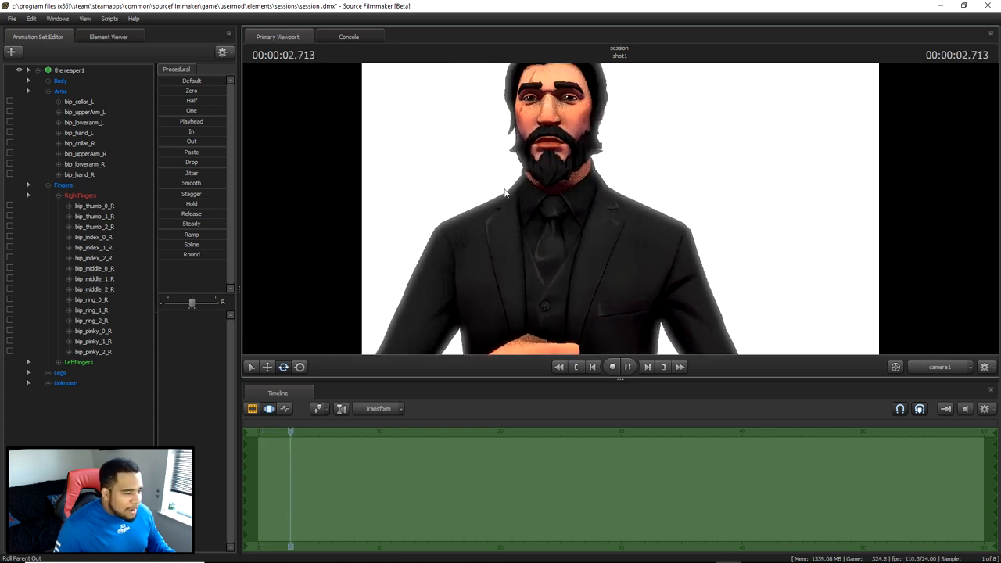
right_click(459, 171)
click(468, 185)
key(space)
drag(425, 152, 634, 213)
key(space)
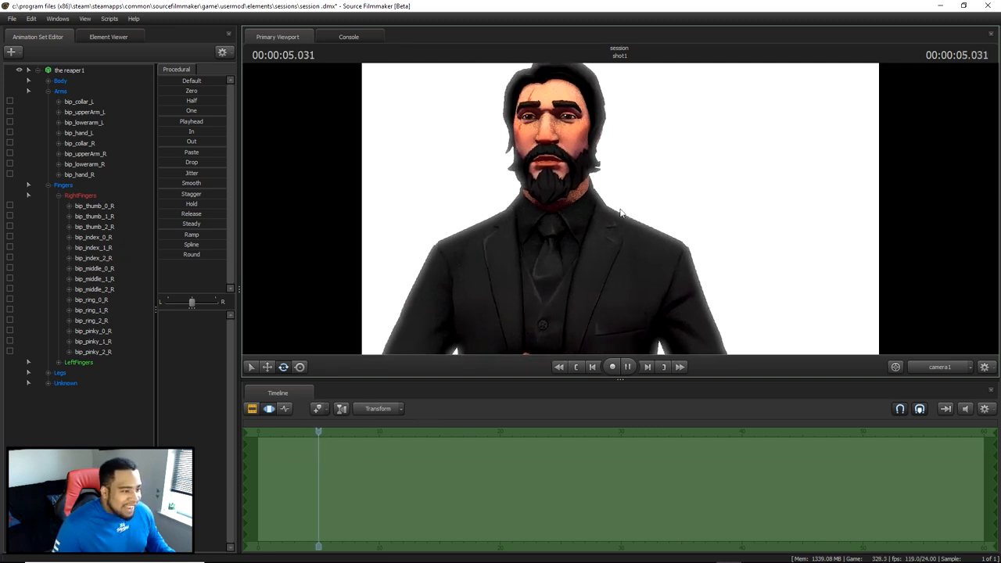
key(space)
drag(620, 220, 587, 172)
key(space)
click(56, 432)
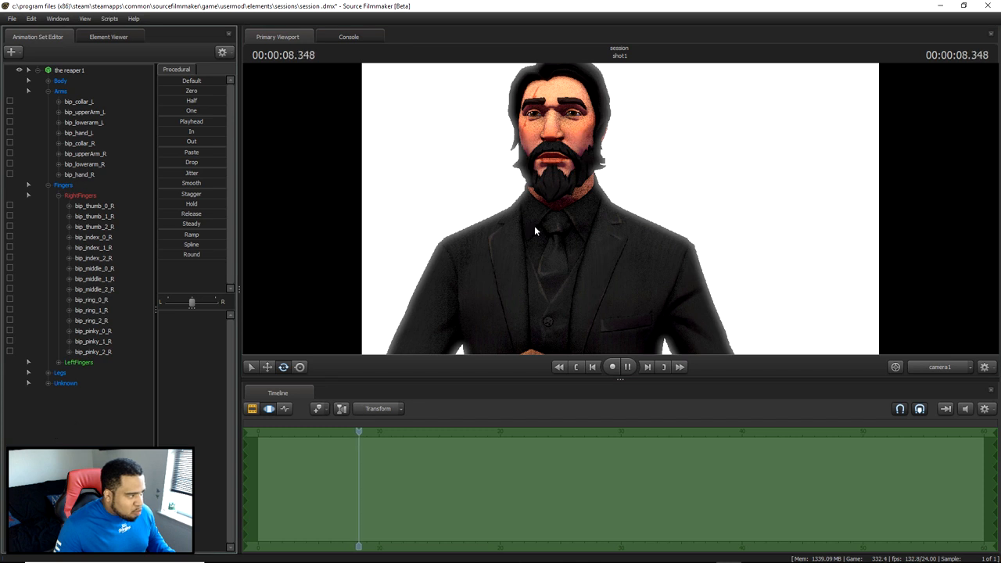
drag(529, 229, 536, 235)
drag(438, 86, 423, 67)
key(space)
key(space)
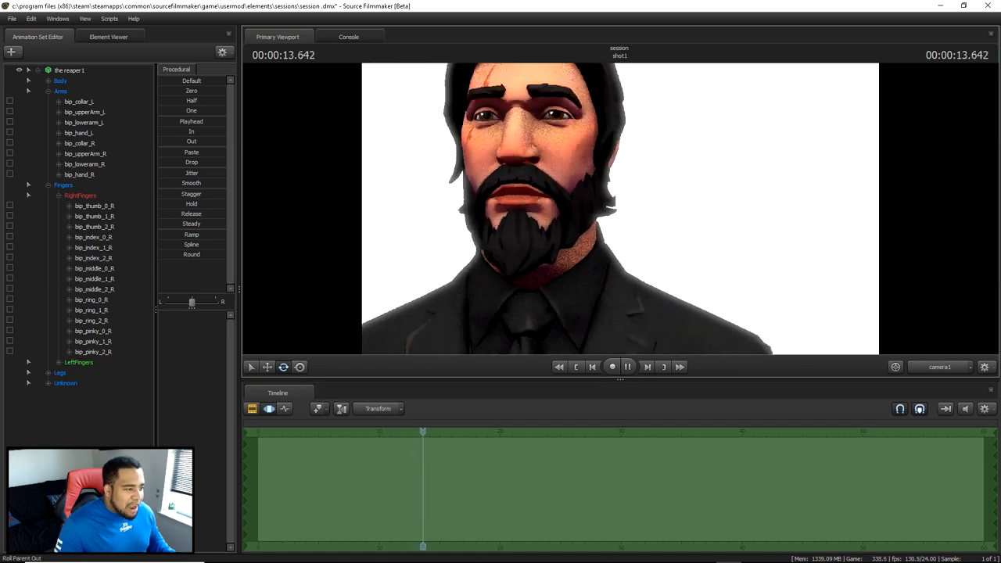
- Play the shot on to 00:00:15.583 and frame the character's face up close
drag(622, 212, 546, 231)
key(space)
key(space)
key(space)
drag(620, 209, 573, 157)
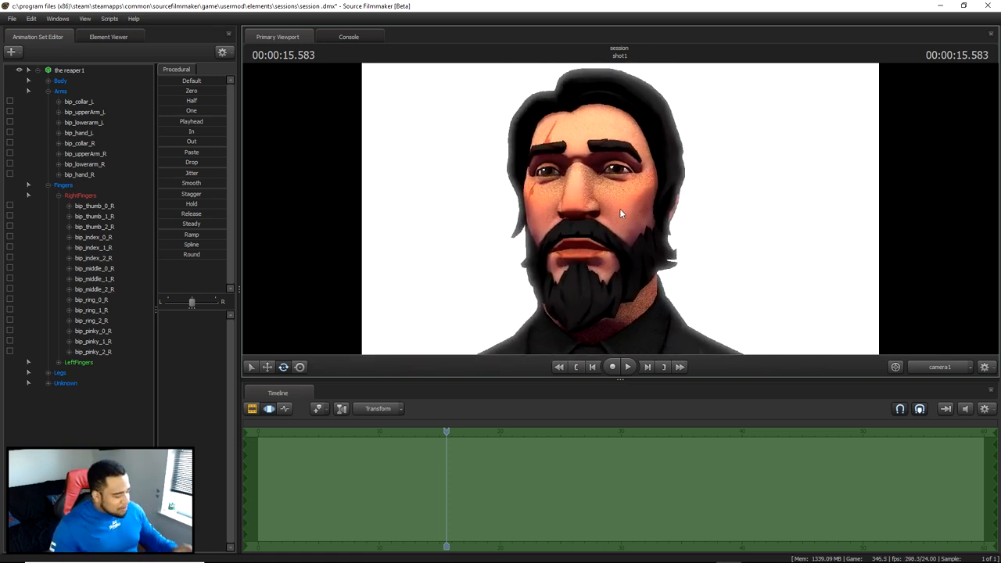
- Try moving the R_brow_mid bone along different axes, undoing the unwanted moves, and raise the right eyebrow slightly
key(ctrl)
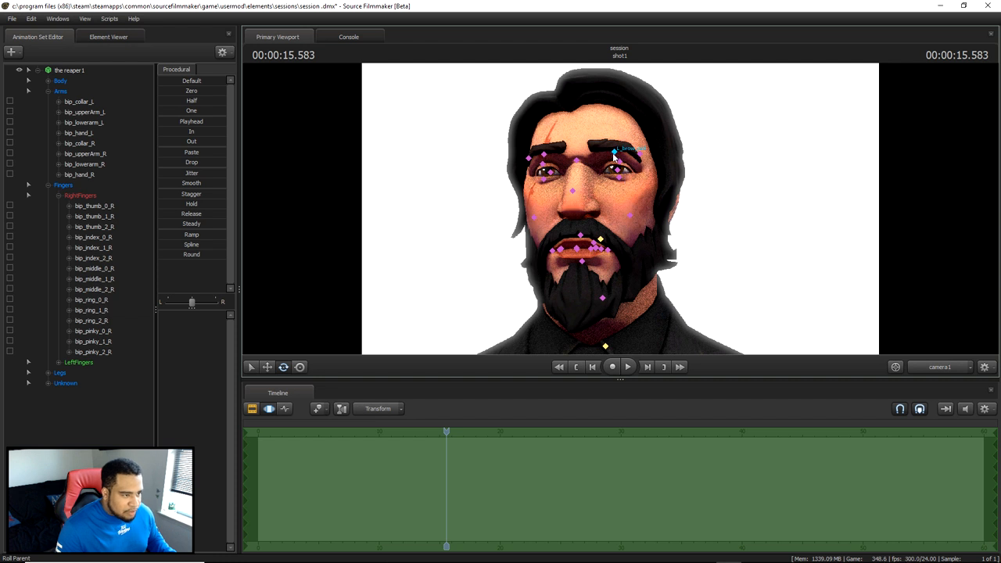
click(545, 155)
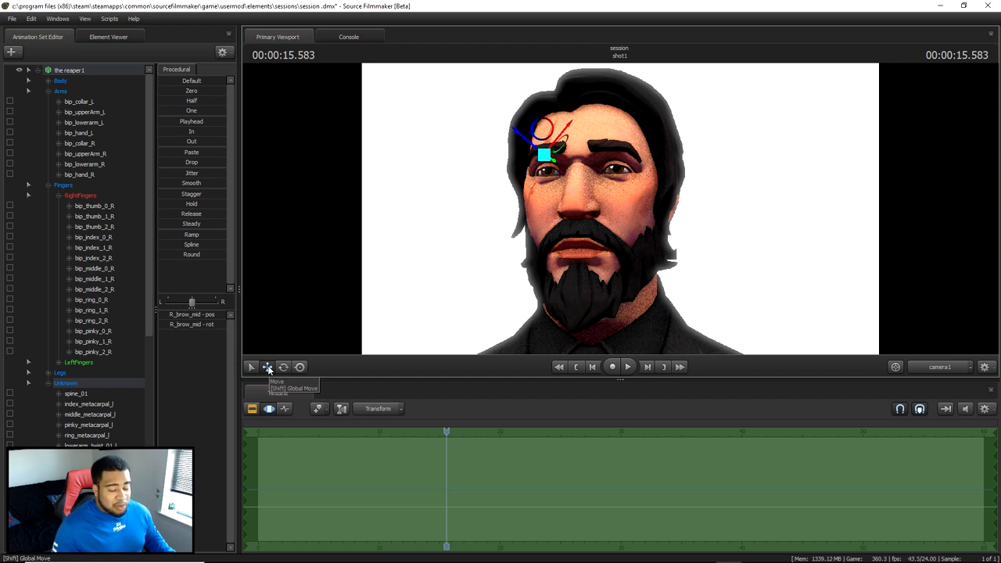
drag(560, 136, 570, 178)
key(ctrl+z)
key(ctrl+z)
drag(524, 144, 503, 132)
key(ctrl+z)
mouse_move(542, 158)
mouse_down()
mouse_move(540, 145)
mouse_move(558, 136)
mouse_move(533, 151)
mouse_move(553, 154)
mouse_up()
key(ctrl+z)
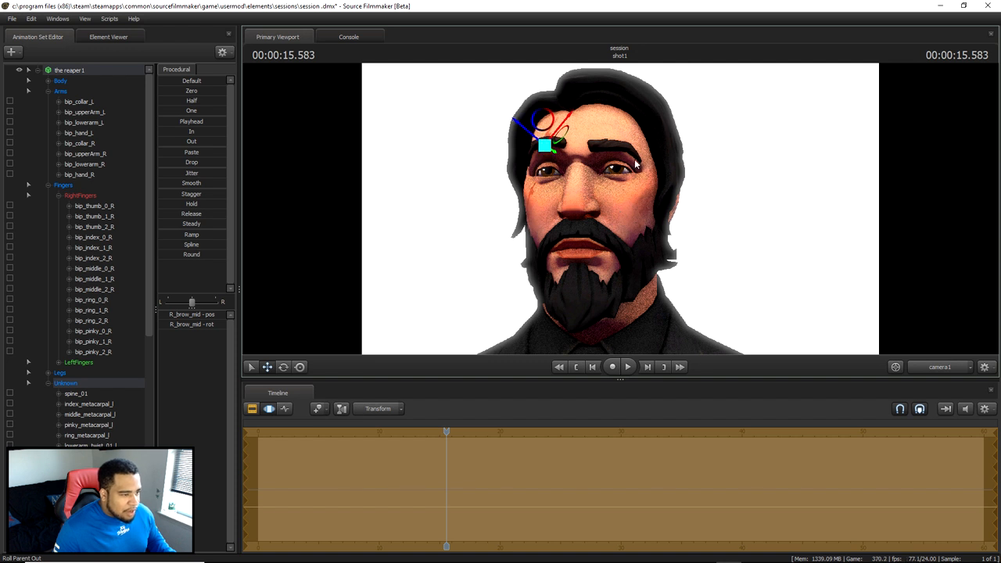
- Raise the left eyebrow and the centre of the brow slightly by moving L_brow_mid and C_brow_mid upward
click(617, 154)
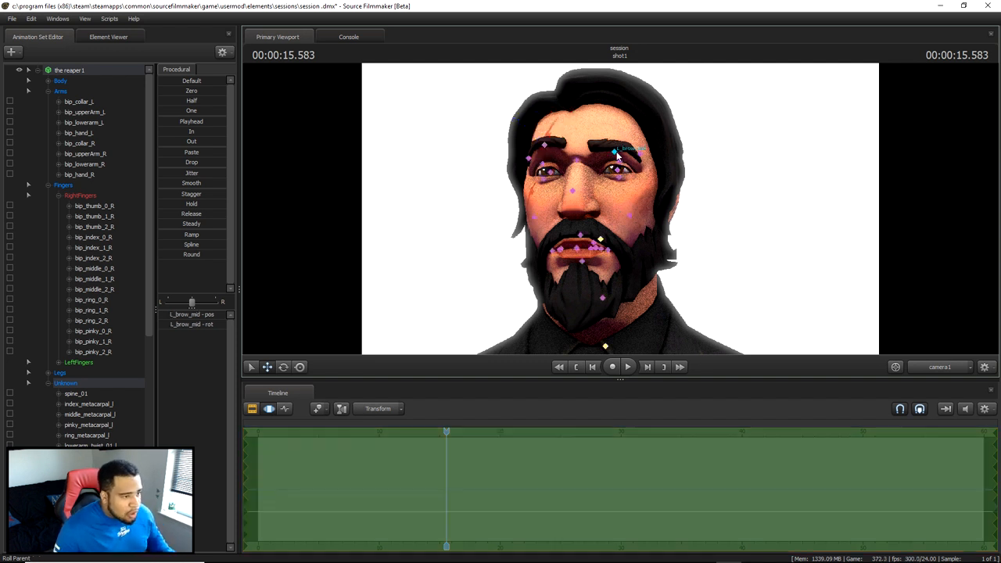
drag(617, 156, 617, 145)
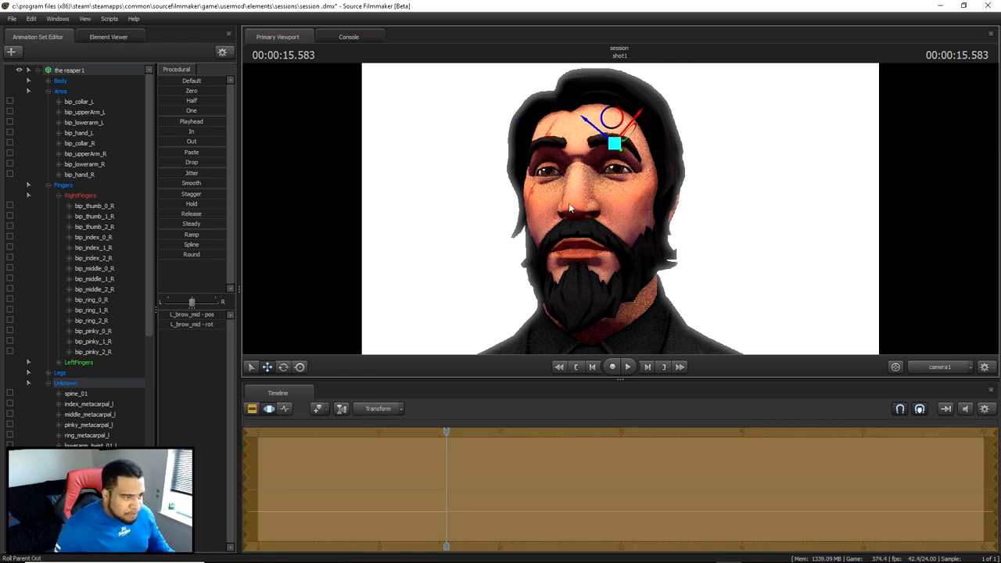
click(577, 161)
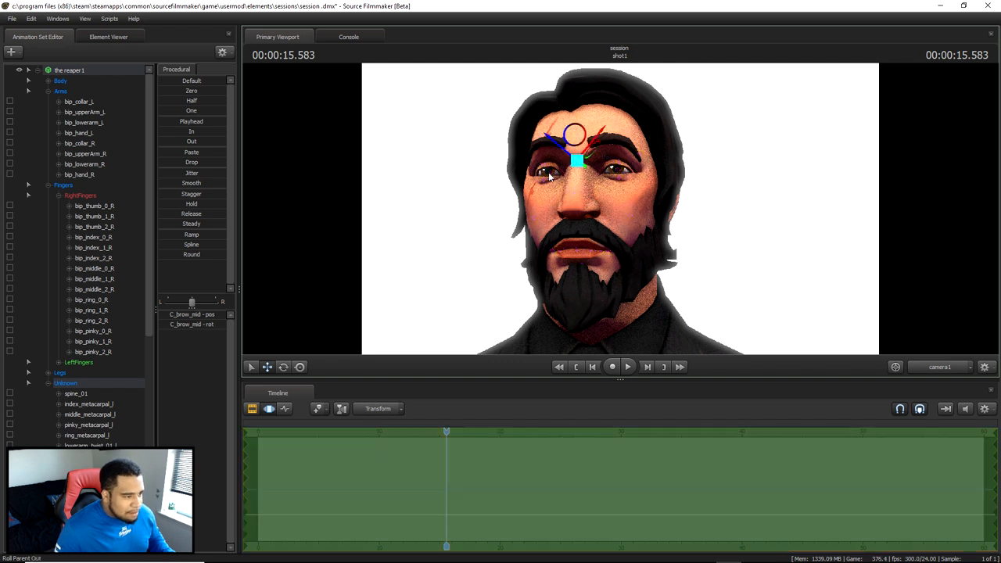
drag(577, 161, 577, 152)
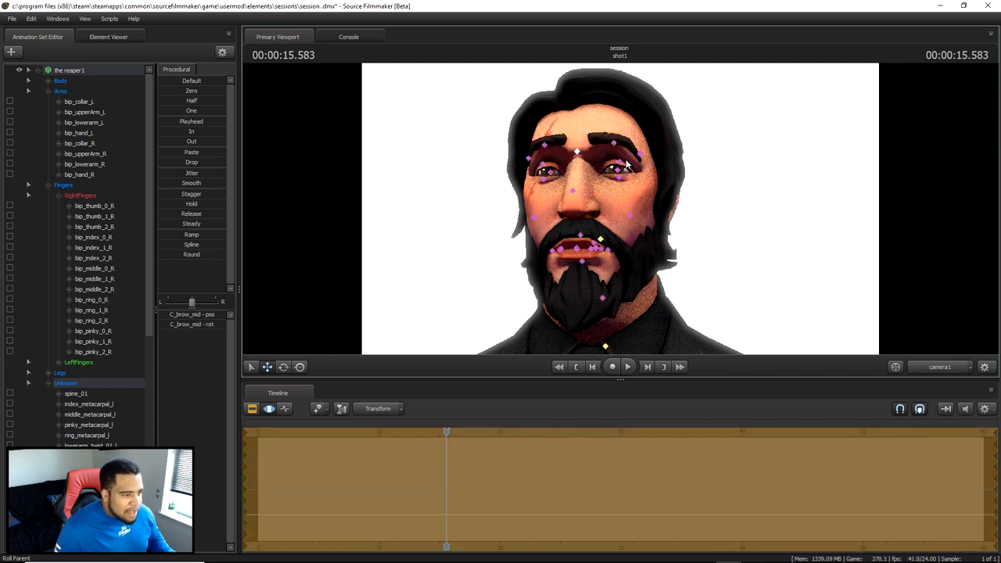
- Open the eyes wider by moving L_eye_lid_upper_mid and R_eye_lid_upper_mid slightly upward, and clear the bone selection
click(626, 164)
drag(621, 165, 620, 160)
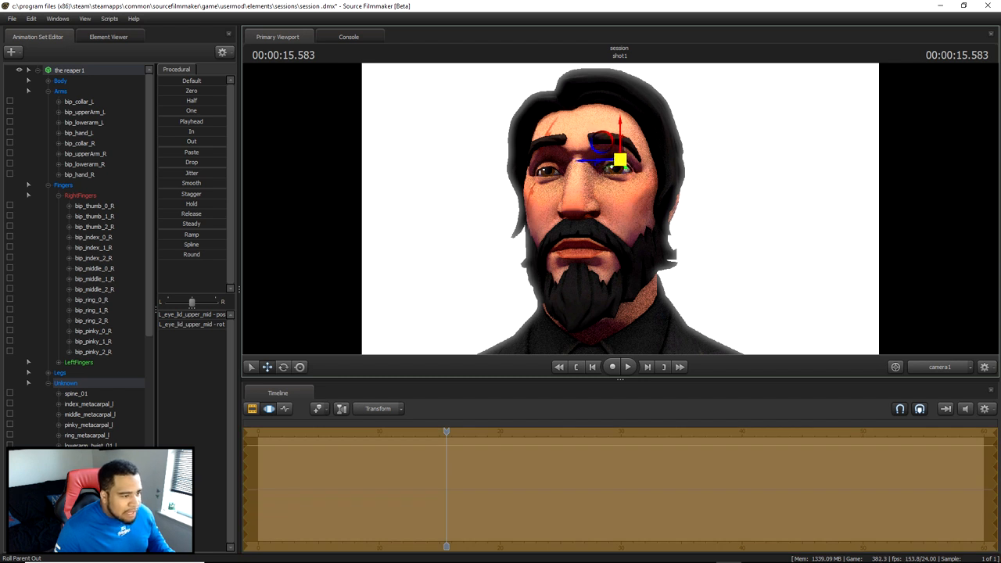
ctrl+click(543, 164)
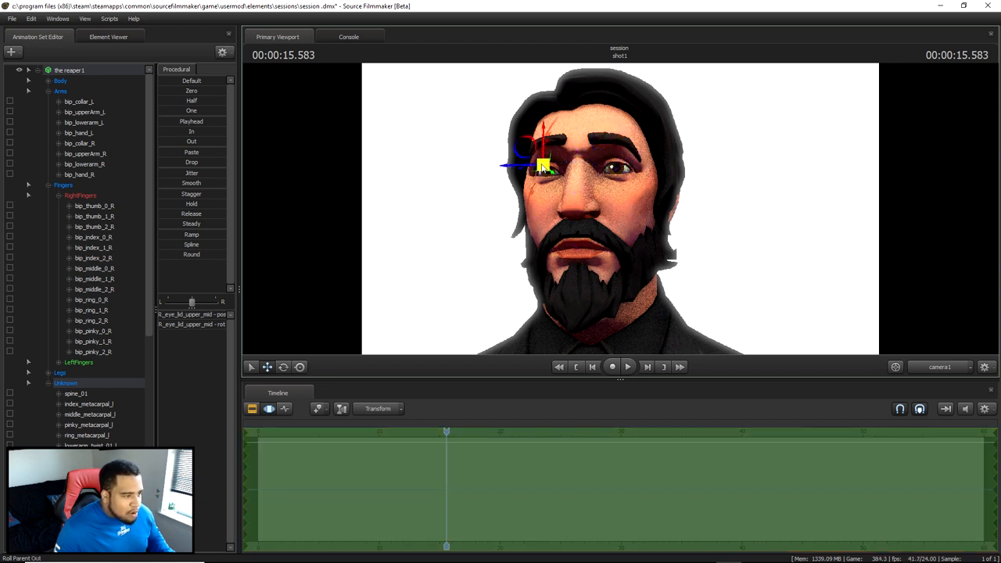
drag(541, 165, 544, 160)
click(728, 225)
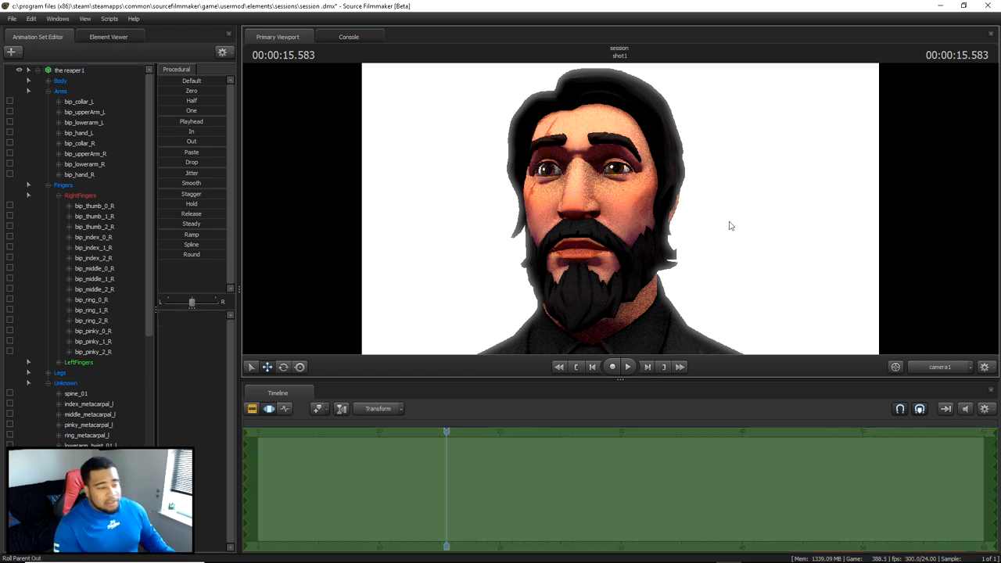
- Rotate the L_eye and R_eye bones sideways to turn the character's gaze, and clear the bone selection
ctrl+click(621, 170)
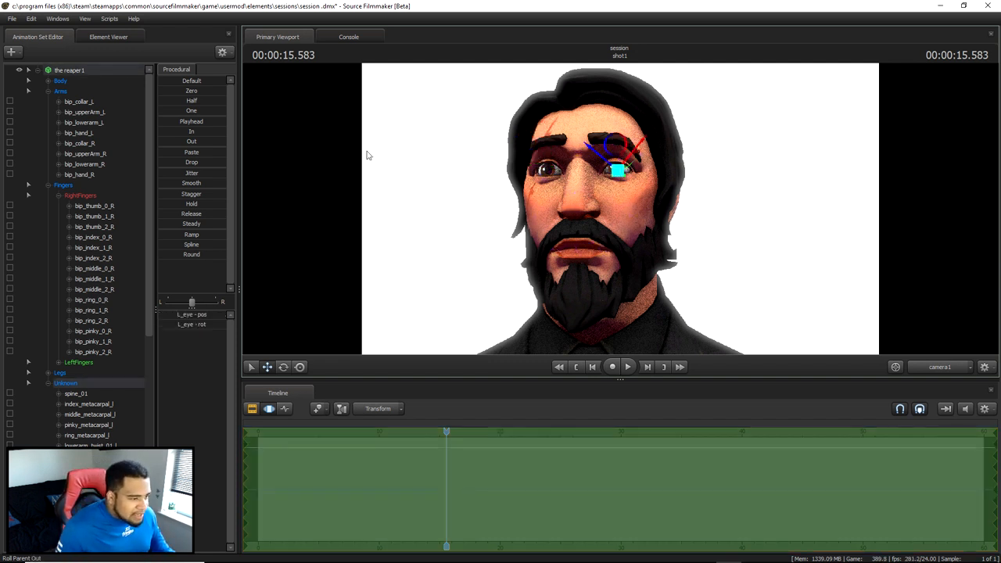
click(283, 366)
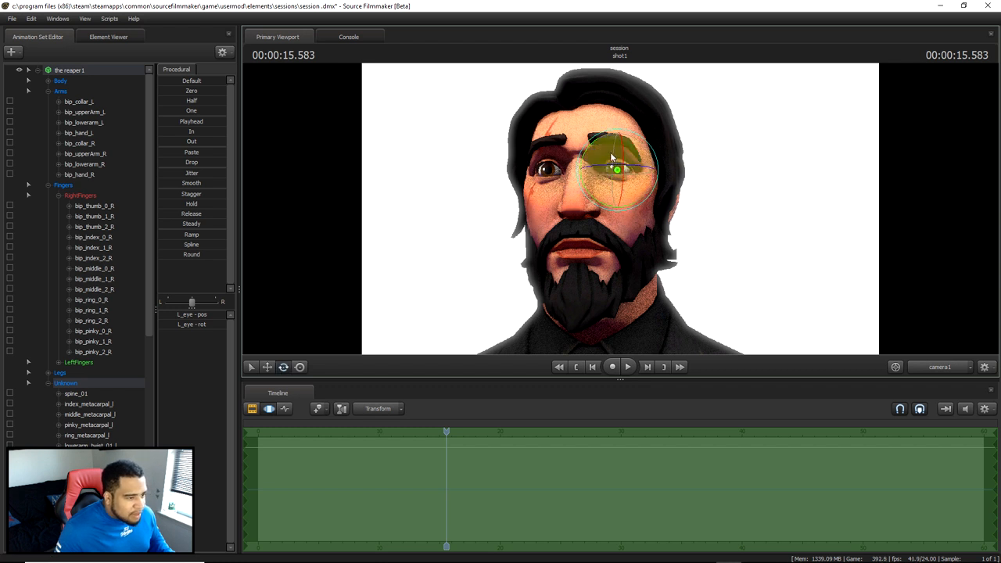
drag(615, 165, 629, 166)
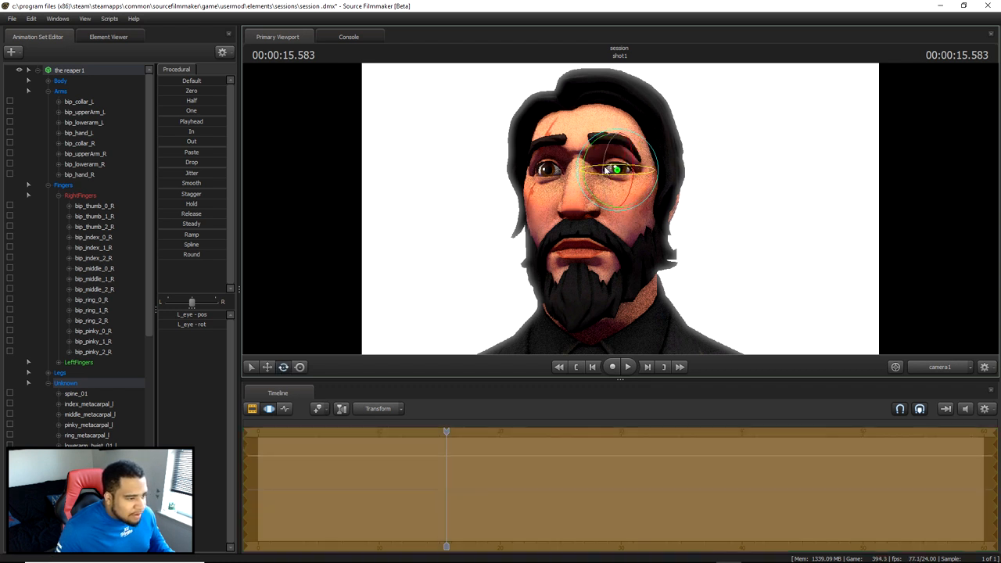
click(552, 171)
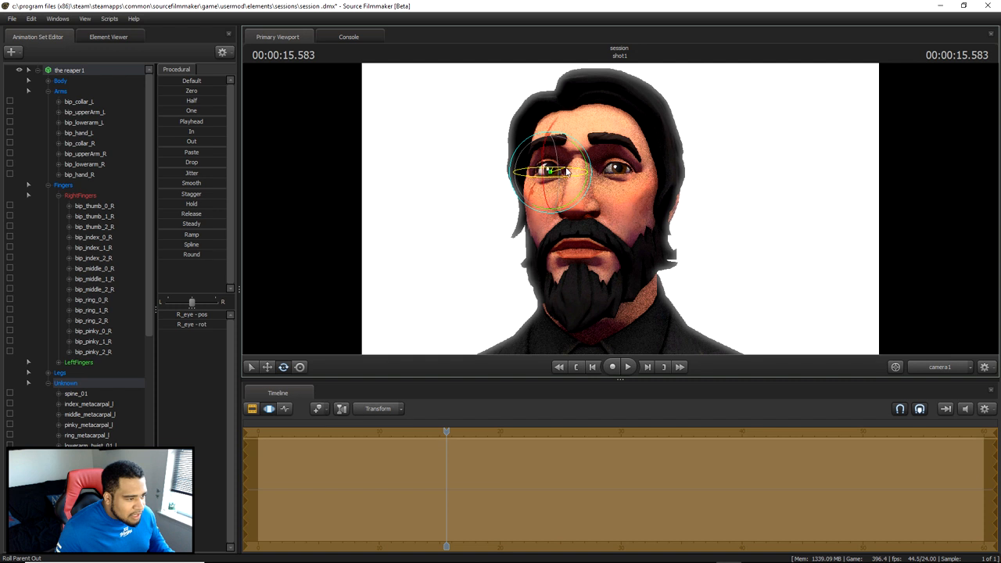
click(733, 239)
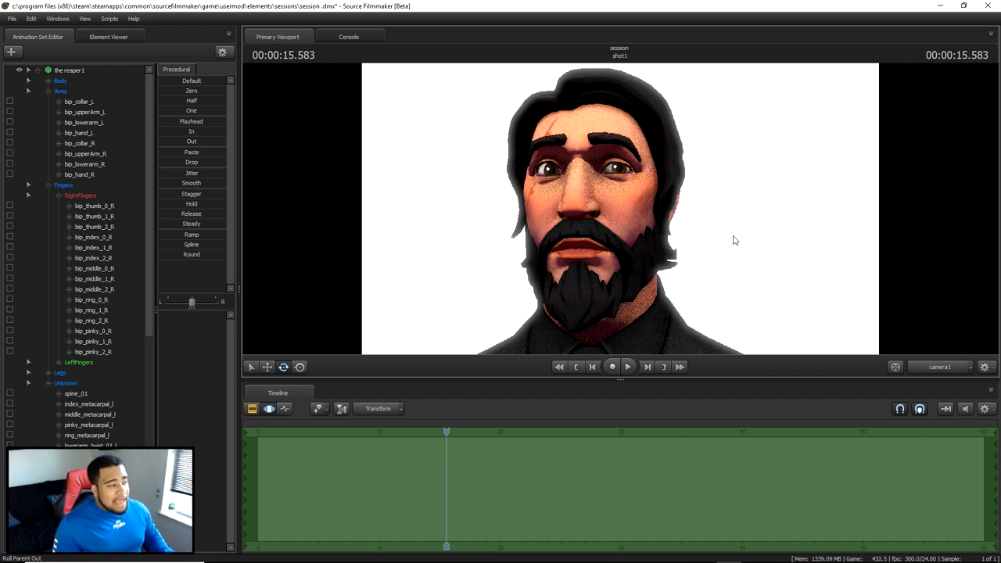
- Frame the character from head to below the waist in the camera1 view and collapse the reaper1 bone hierarchy
key(w)
drag(674, 251, 666, 213)
key(s)
key(s)
key(w)
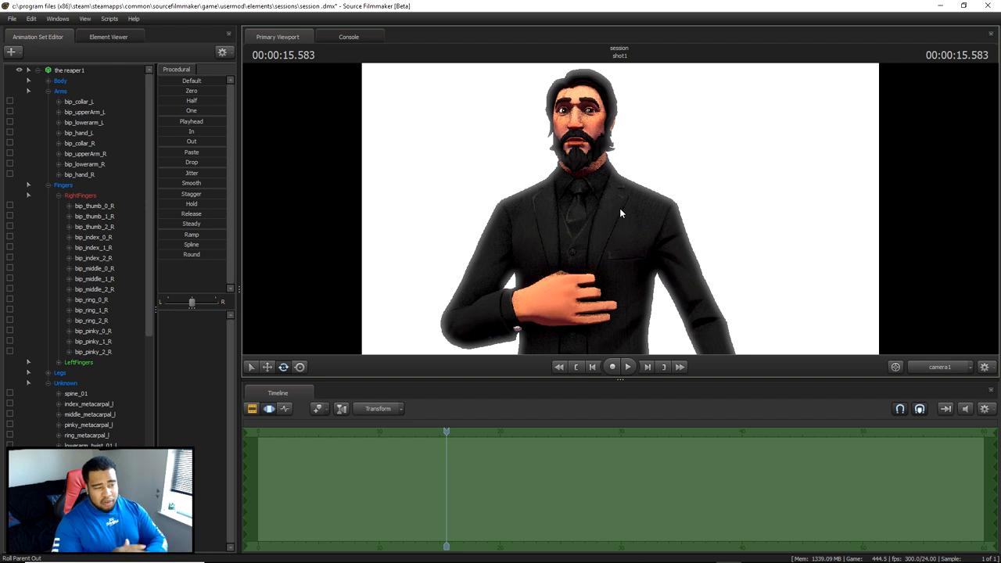
click(28, 69)
- Start a poster export without saving the session, using PNG format and an image size of 1920 × 1080 pixels
click(11, 18)
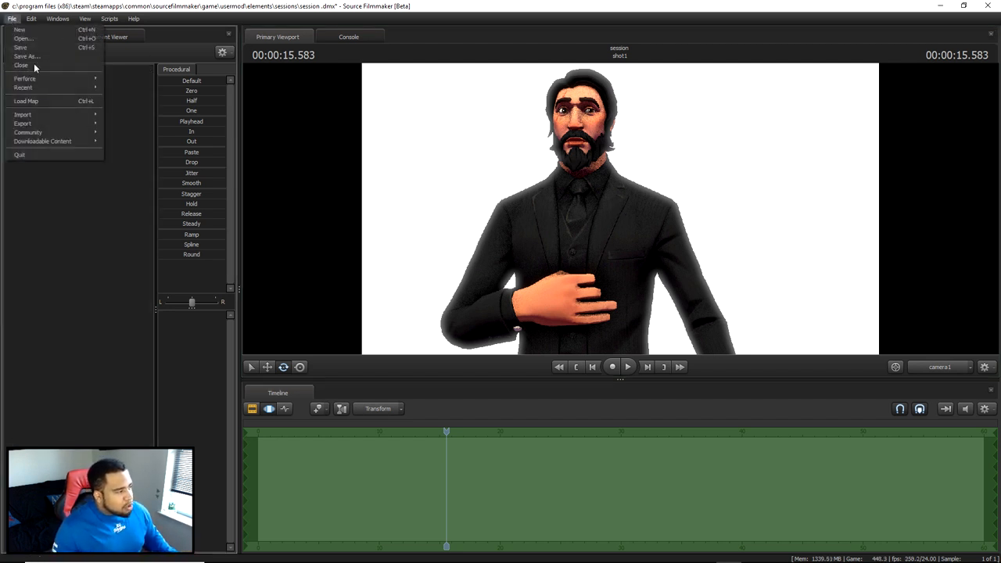
mouse_move(35, 124)
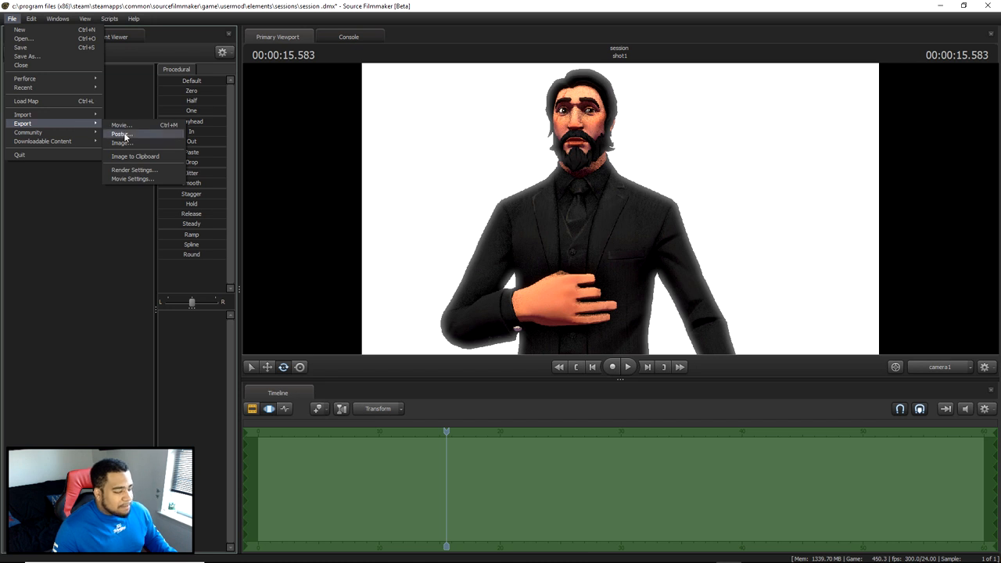
click(122, 134)
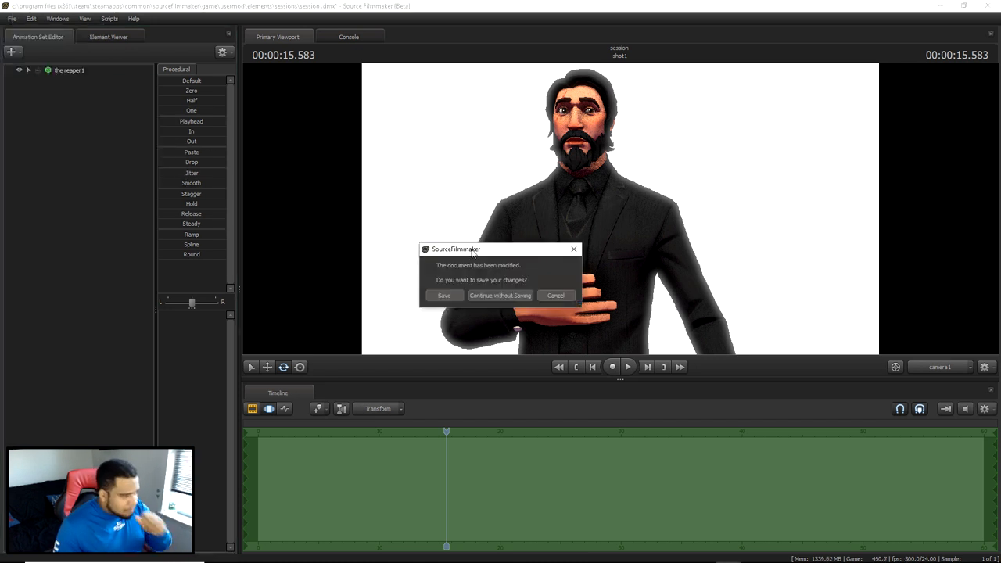
click(493, 296)
drag(507, 229, 802, 126)
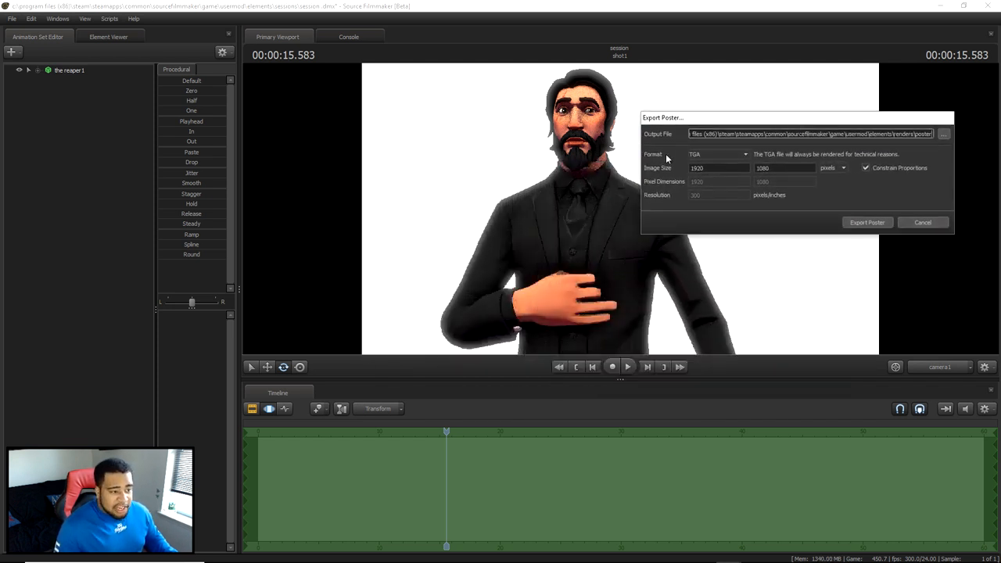
click(744, 154)
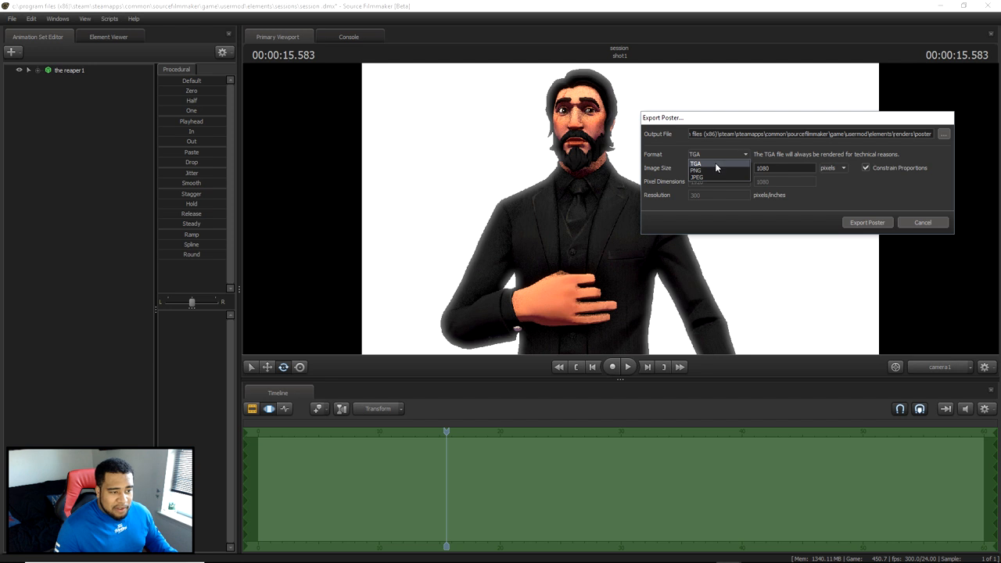
click(700, 171)
drag(708, 168, 690, 169)
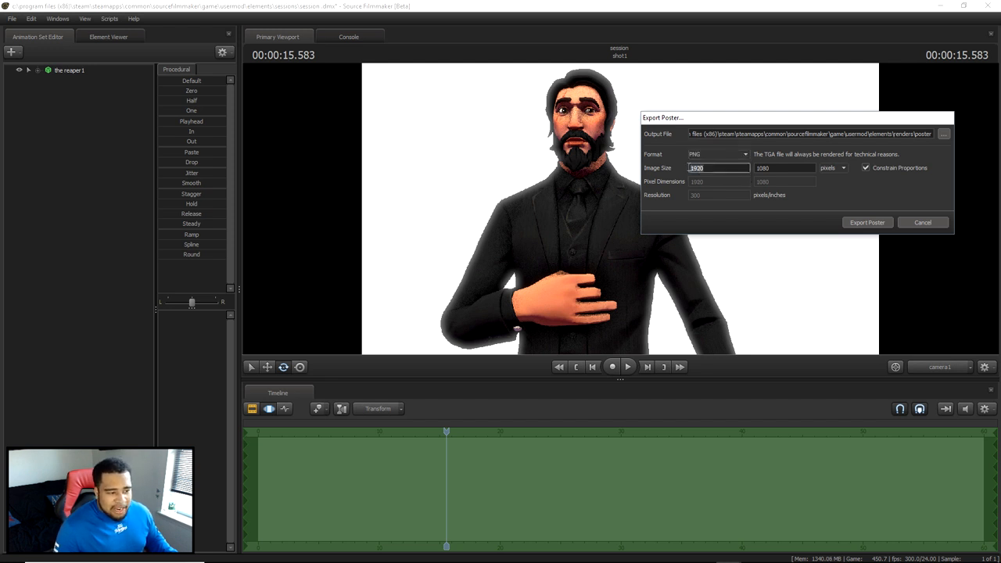
drag(774, 168, 728, 168)
- Name the output file tut3 in the Documents renders folder and export the poster
click(941, 138)
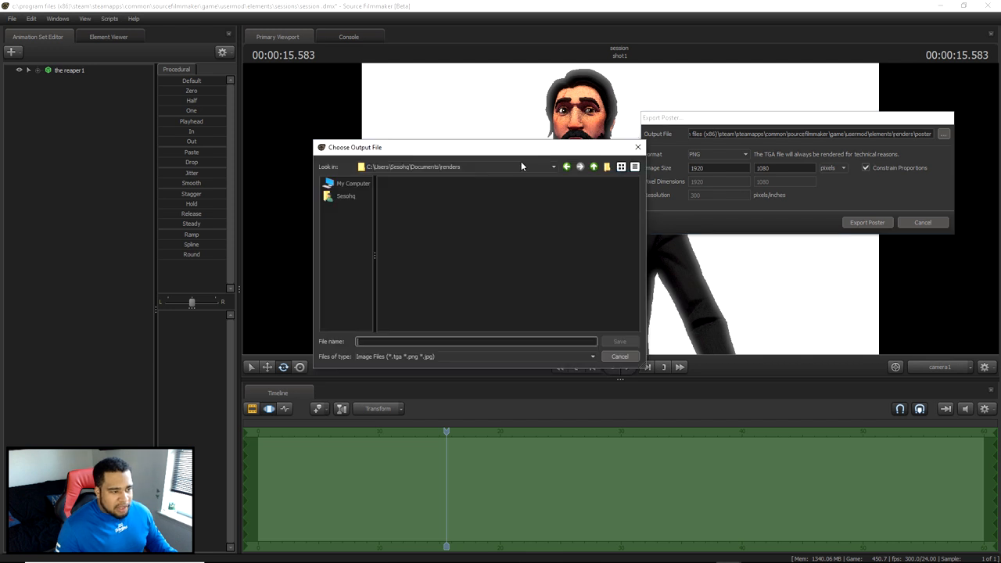
click(469, 168)
click(399, 341)
text(tut3)
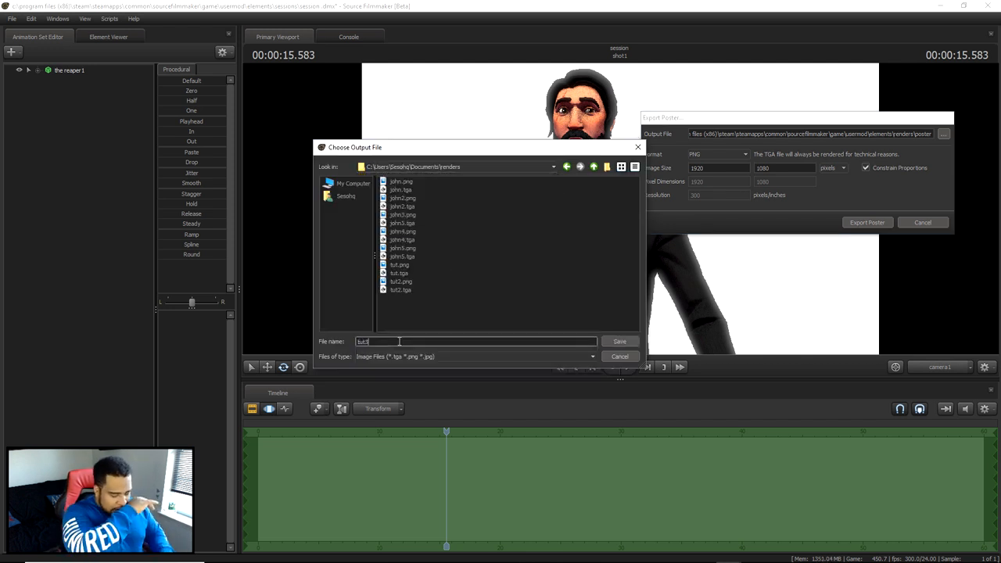
click(622, 341)
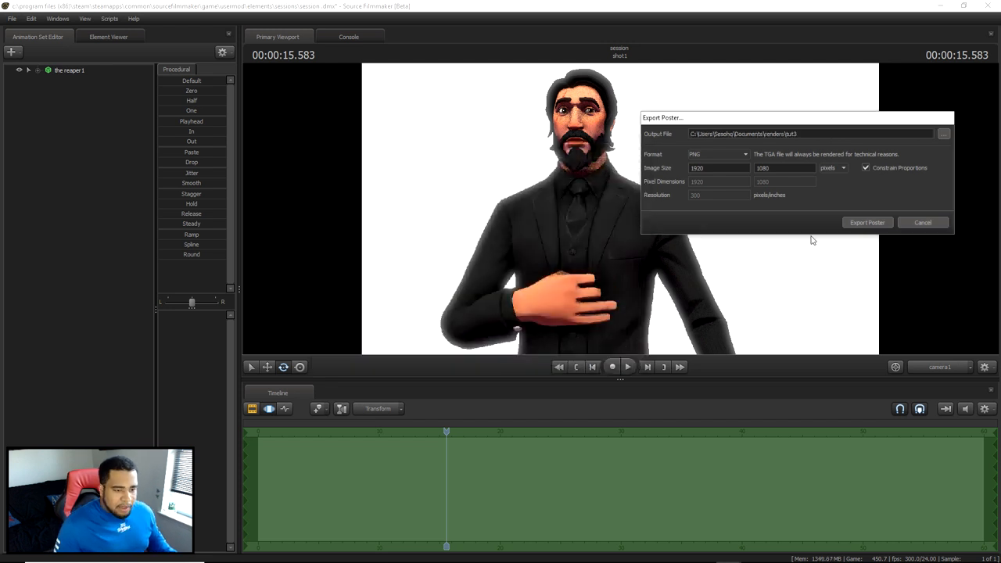
click(866, 223)
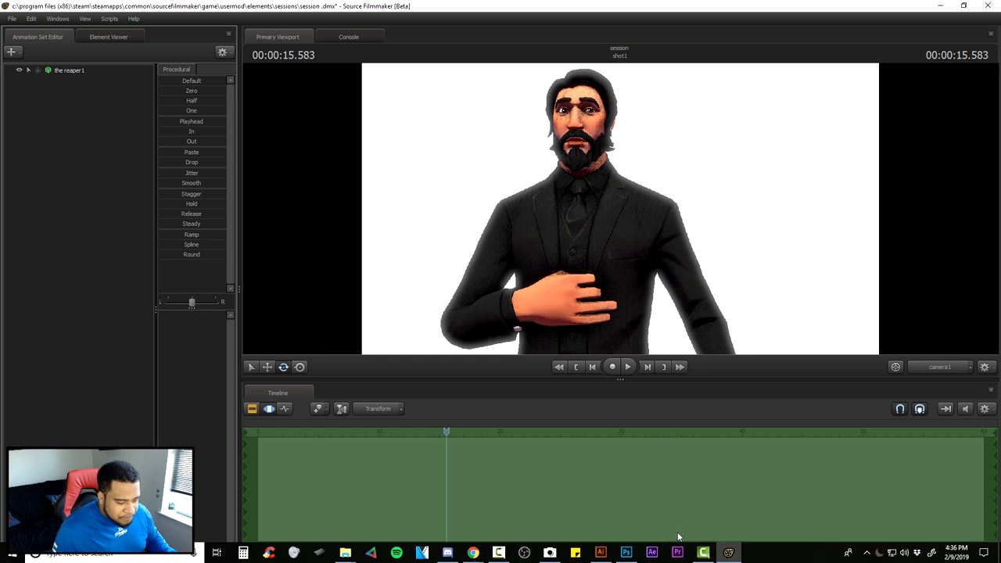
- Switch to Photoshop and delete the tut2 layer from SFM 3D.psd
click(633, 552)
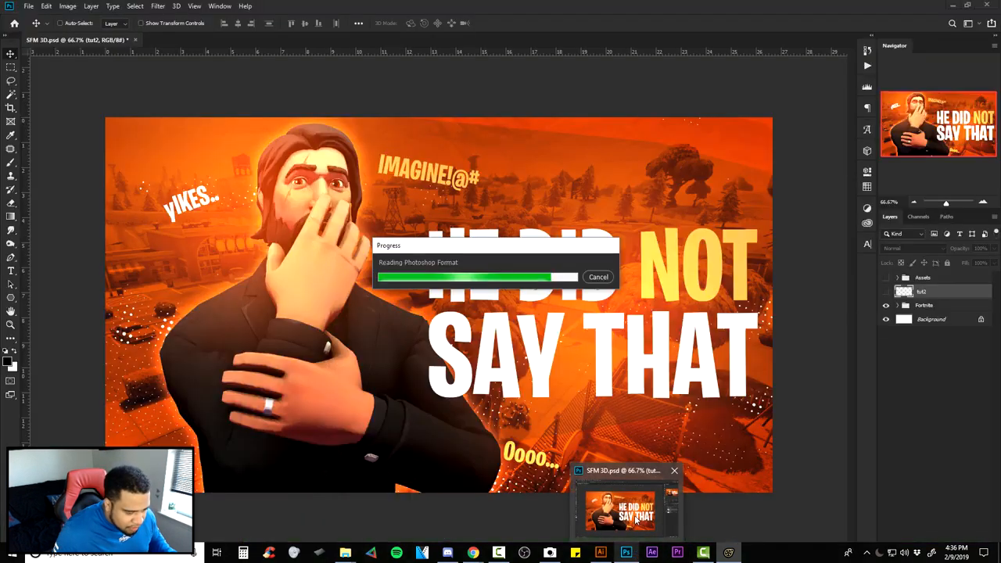
click(939, 293)
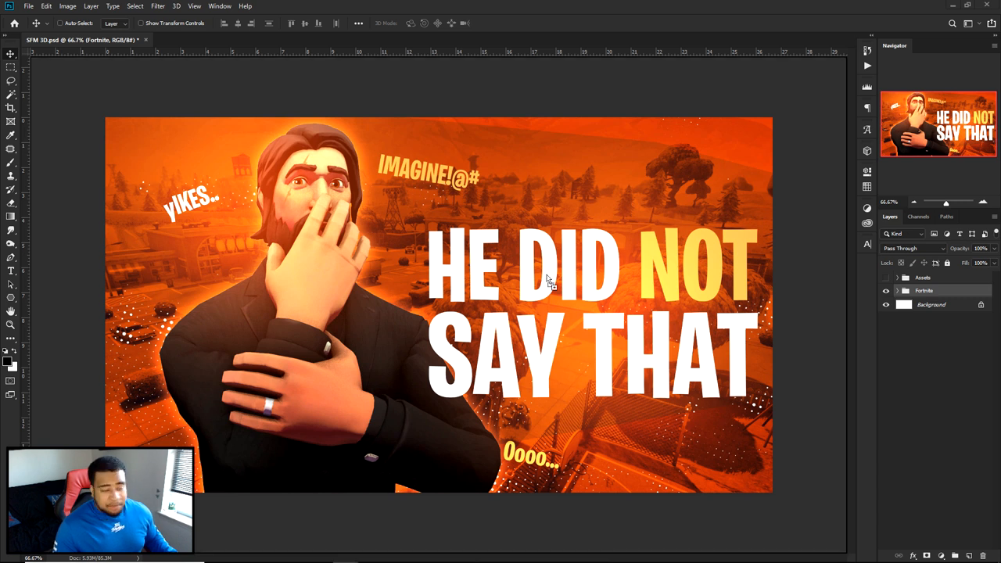
- Try placing the tut3 render over the thumbnail and enlarging it, and undo the placement and its adjustments
drag(486, 282, 486, 282)
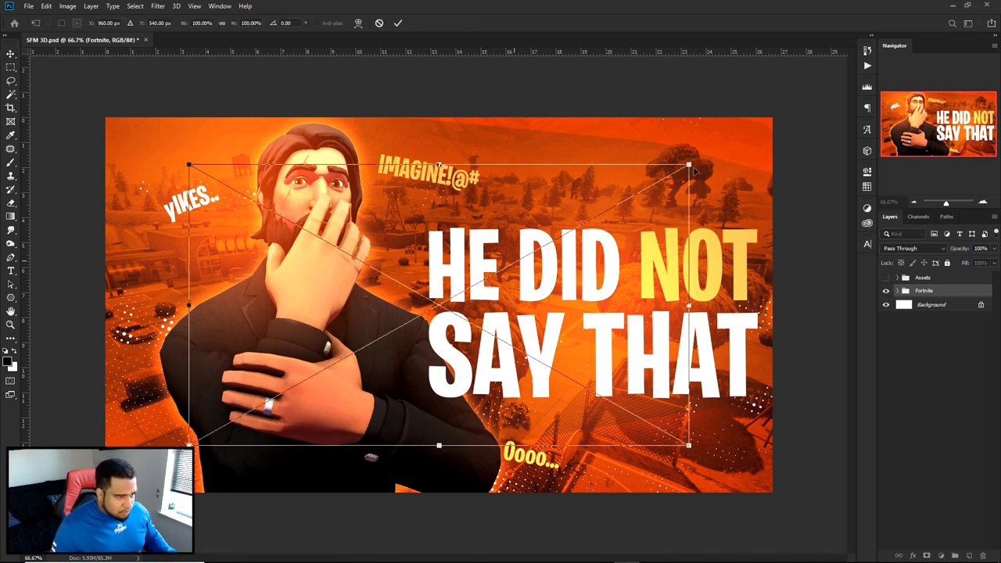
alt+drag(689, 164, 766, 143)
key(Return)
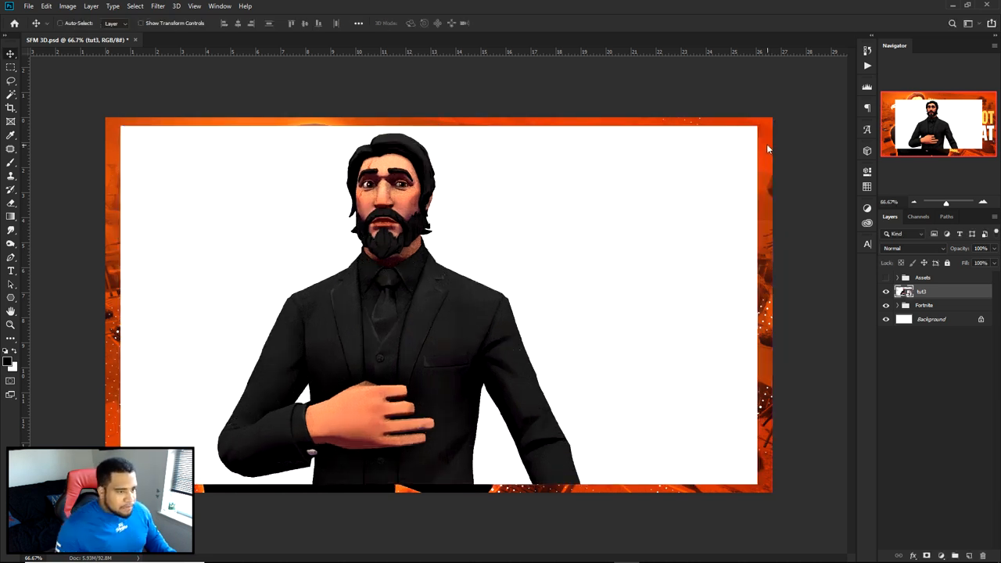
key(ctrl+z)
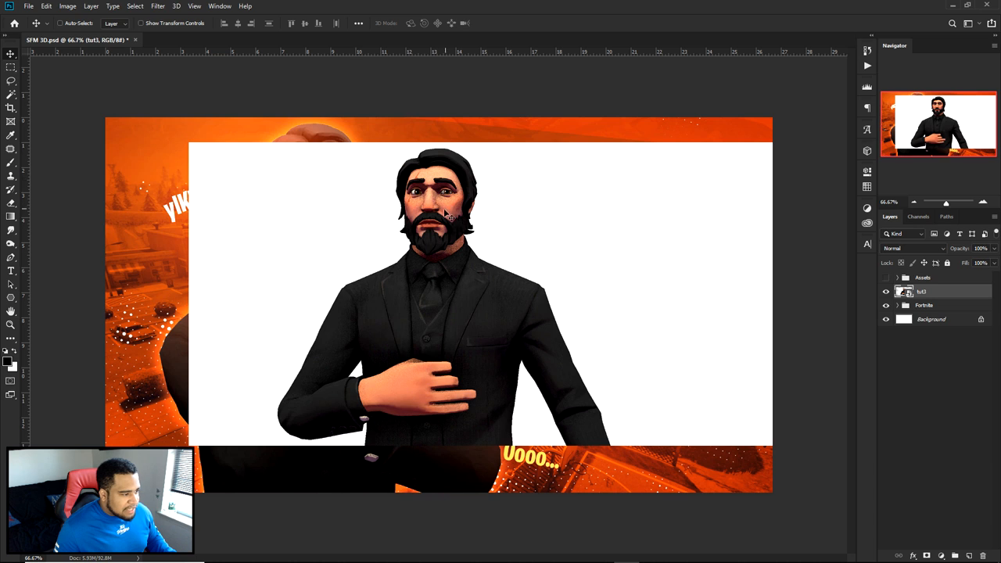
key(ctrl+z)
key(ctrl+z)
key(ctrl+z)
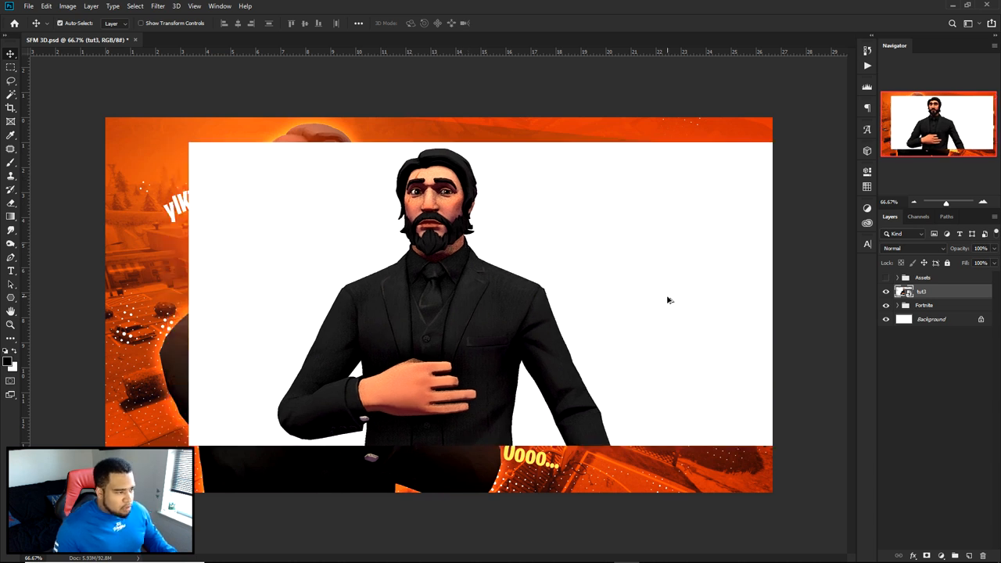
- Place the tut3 render at its default size in the centre of the canvas, above the Fortnite group
drag(1000, 283, 659, 283)
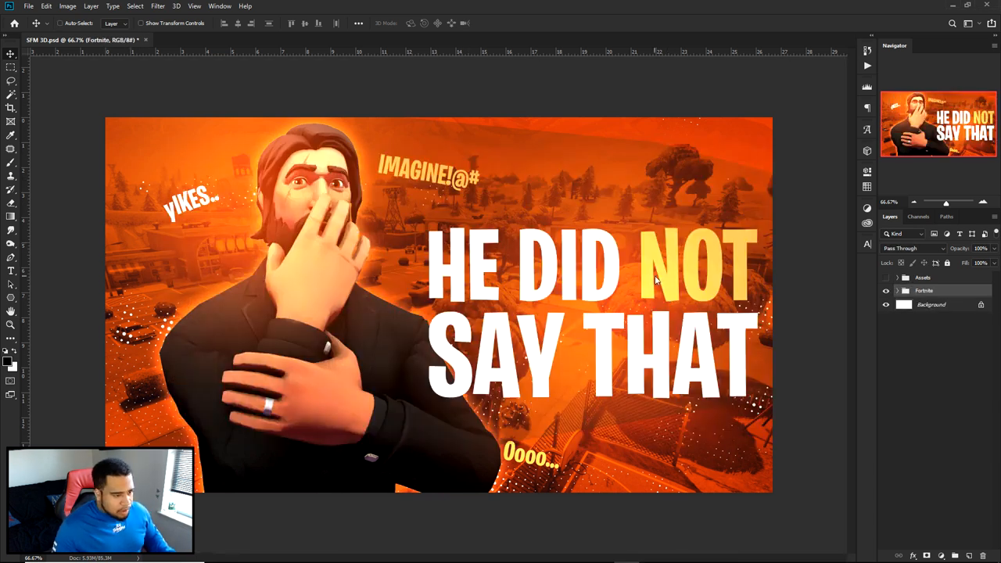
key(Return)
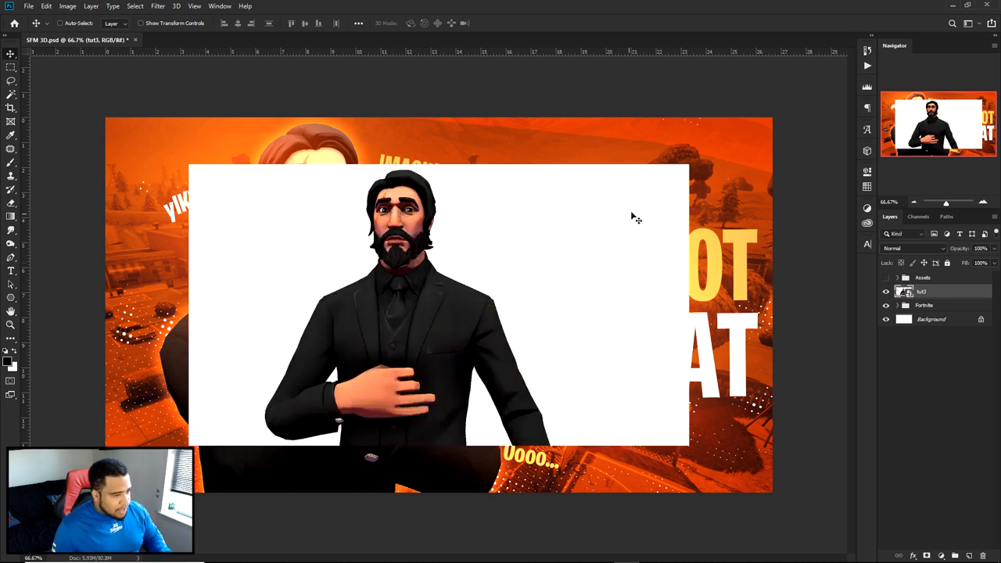
- Enlarge the tut3 render around its centre until it nearly fills the canvas, and rasterize its layer
key(ctrl+t)
alt+drag(688, 164, 735, 139)
key(Return)
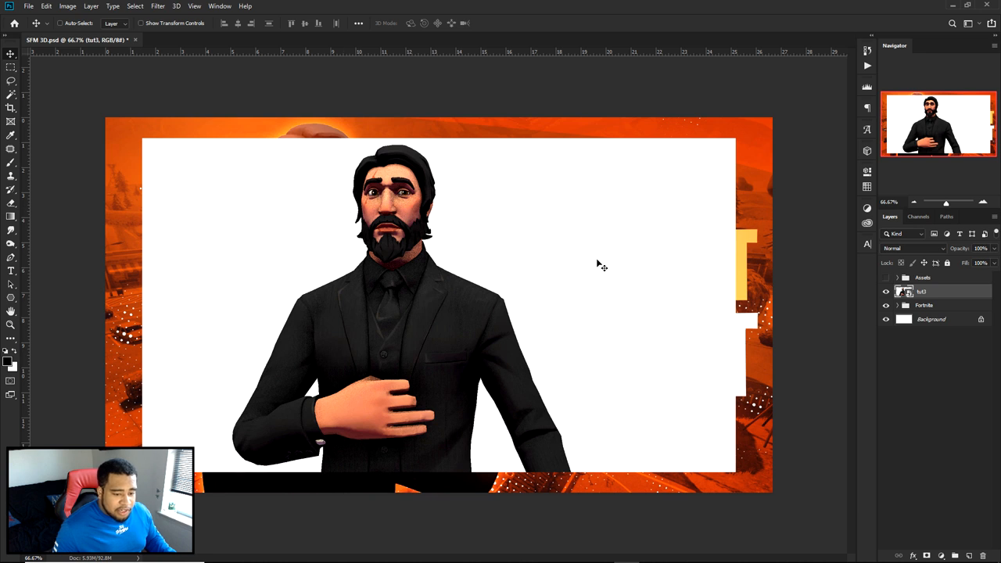
right_click(924, 294)
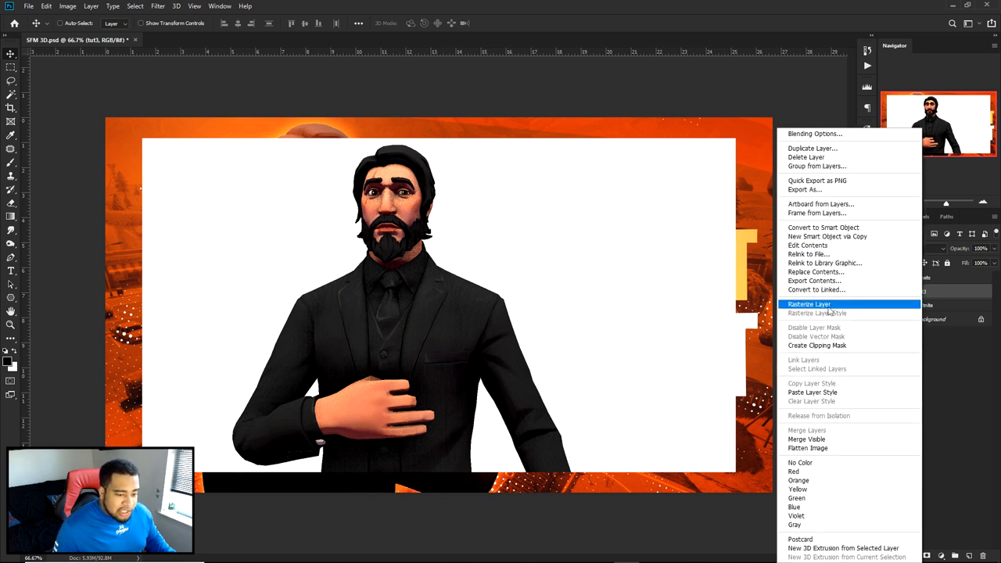
click(835, 304)
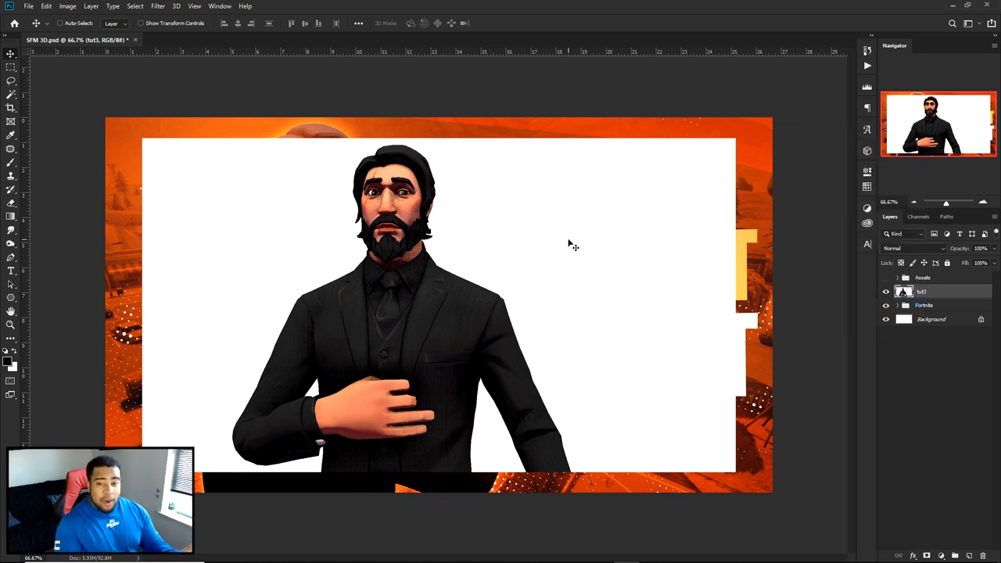
- Remove the white background around the character and in the gaps between arms and body with the Magic Wand, then clear the selection
click(10, 95)
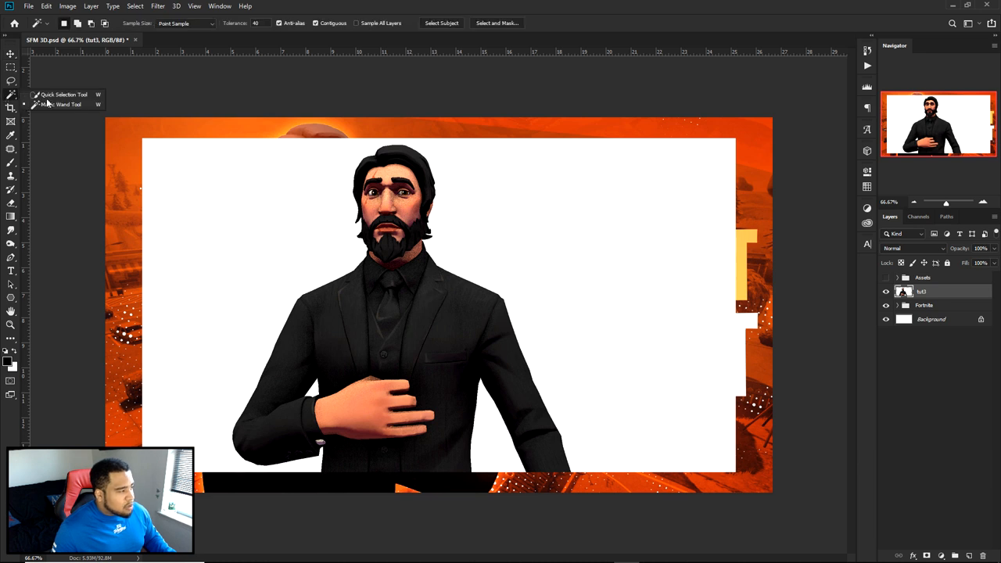
click(77, 103)
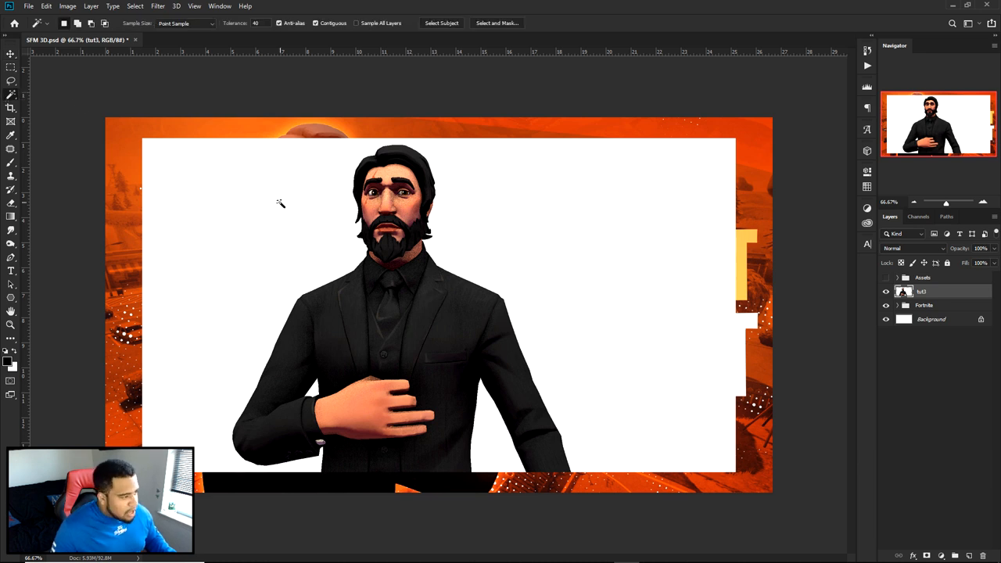
click(494, 304)
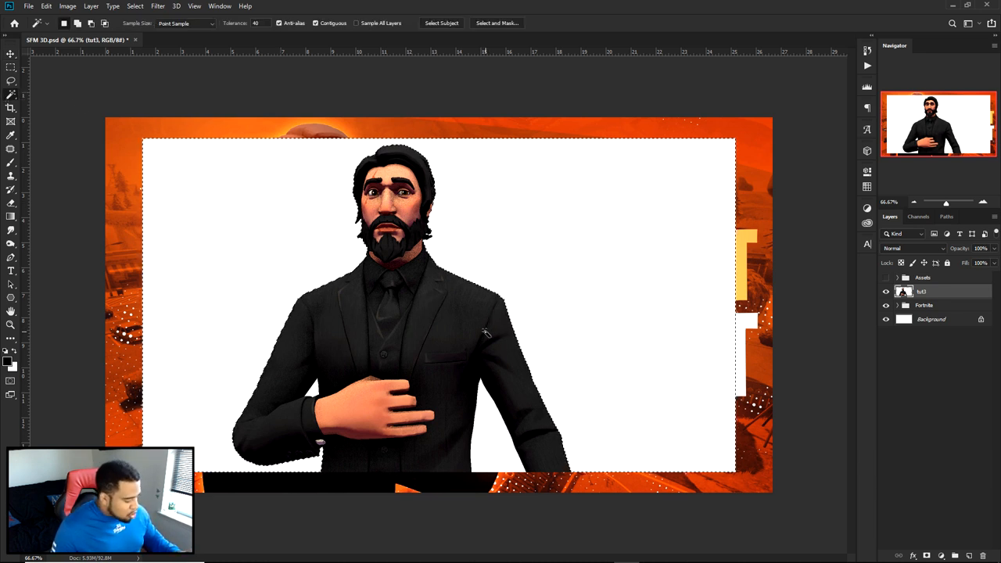
shift+click(489, 431)
alt+scroll(486, 434, up, 3)
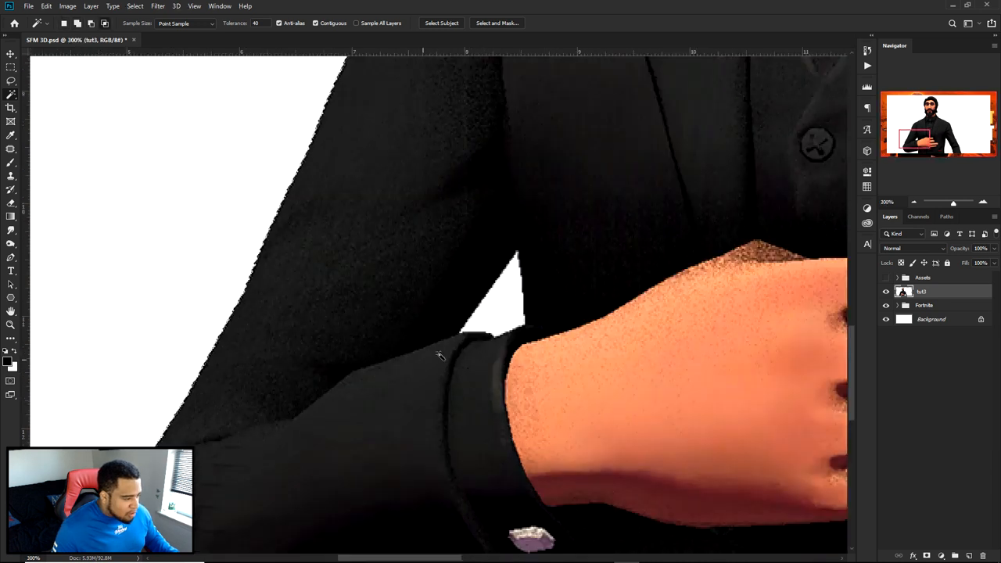
alt+scroll(503, 311, down, 4)
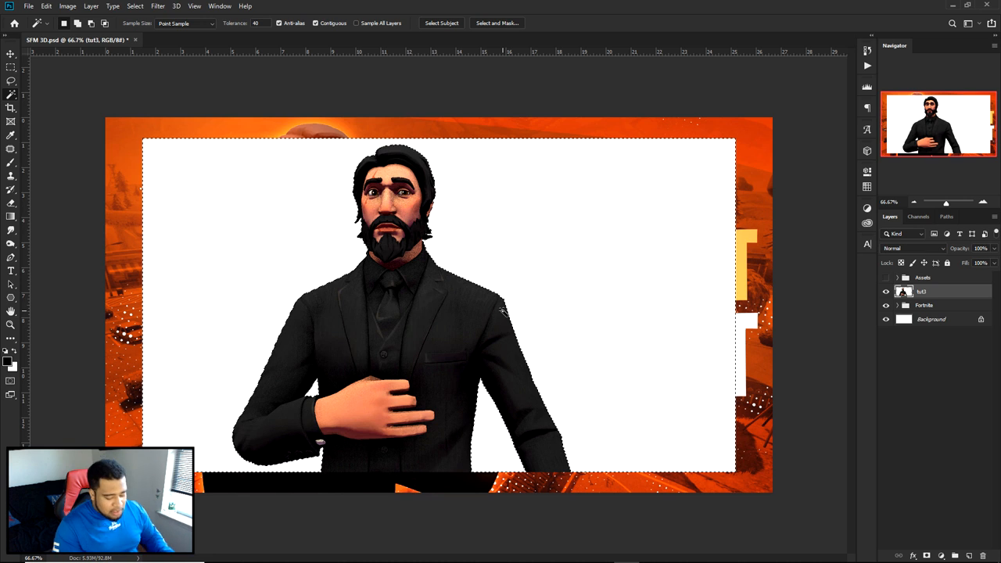
key(Delete)
key(ctrl+d)
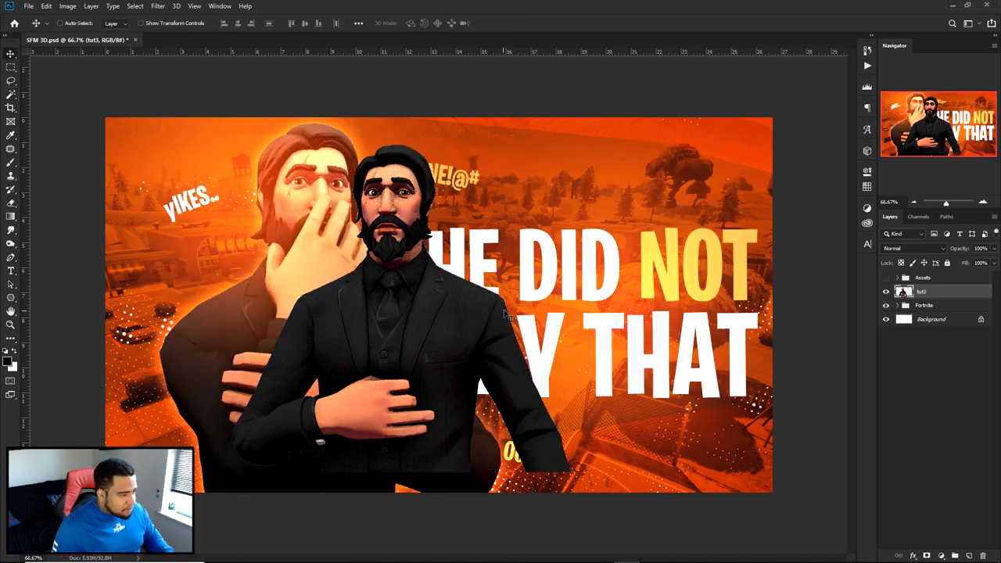
- Scale the cut-out character up to about the canvas height and move it over the headline text, beside the original figure
key(ctrl+t)
alt+drag(585, 141, 602, 123)
key(Return)
drag(380, 190, 543, 194)
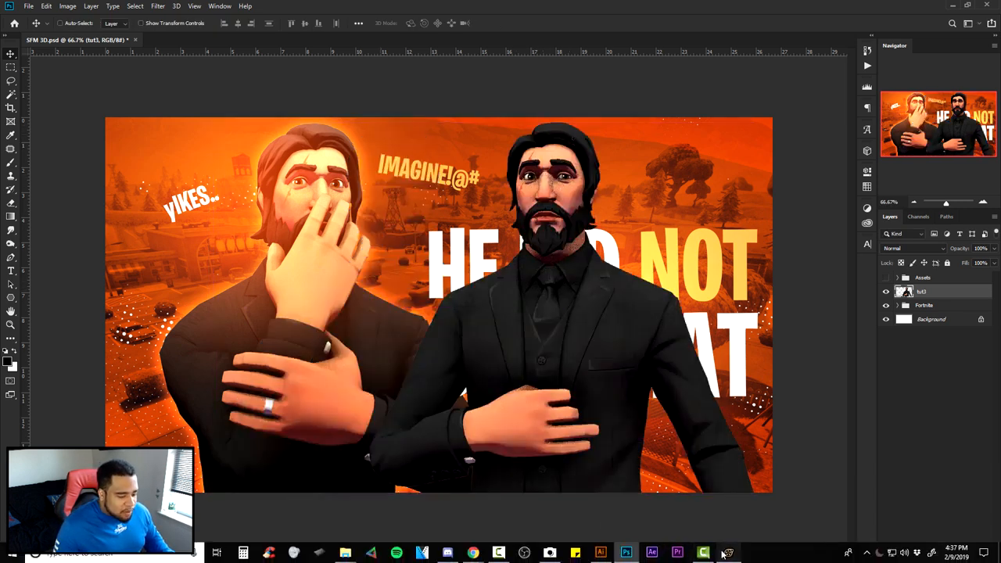
- Switch to Source Filmmaker, add a new light to the scene, and lower its intensity until the character is no longer overexposed
click(728, 561)
right_click(47, 98)
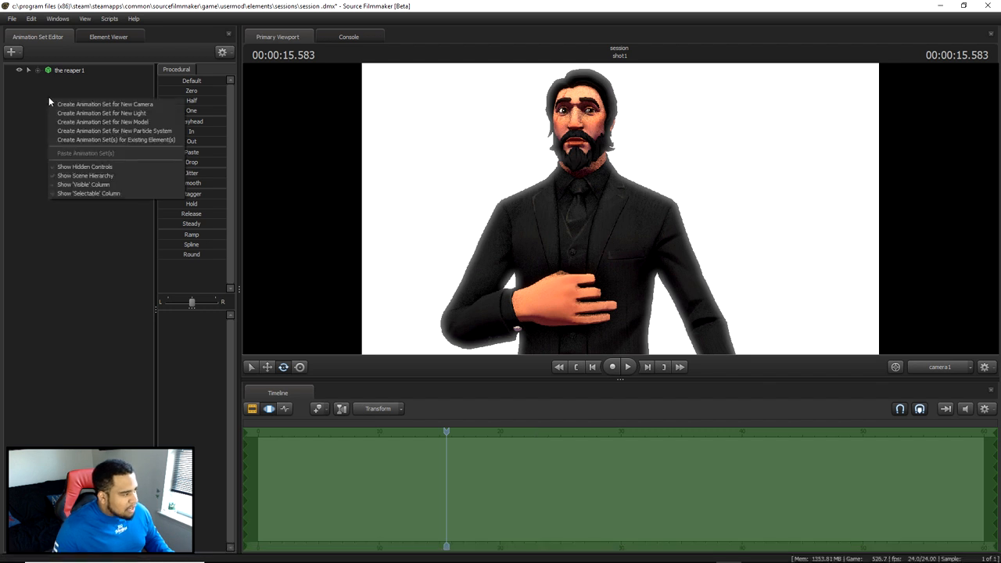
click(122, 113)
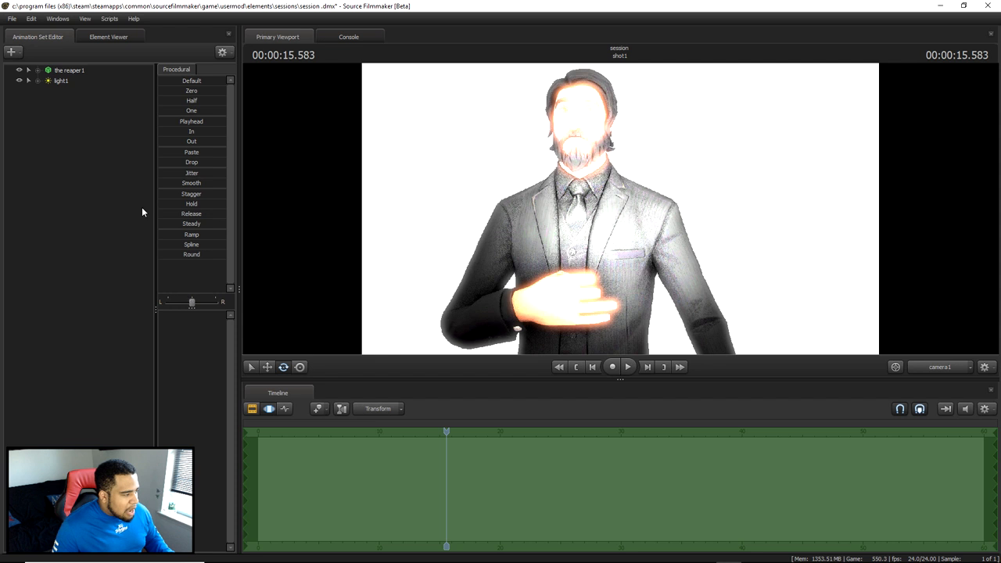
click(60, 81)
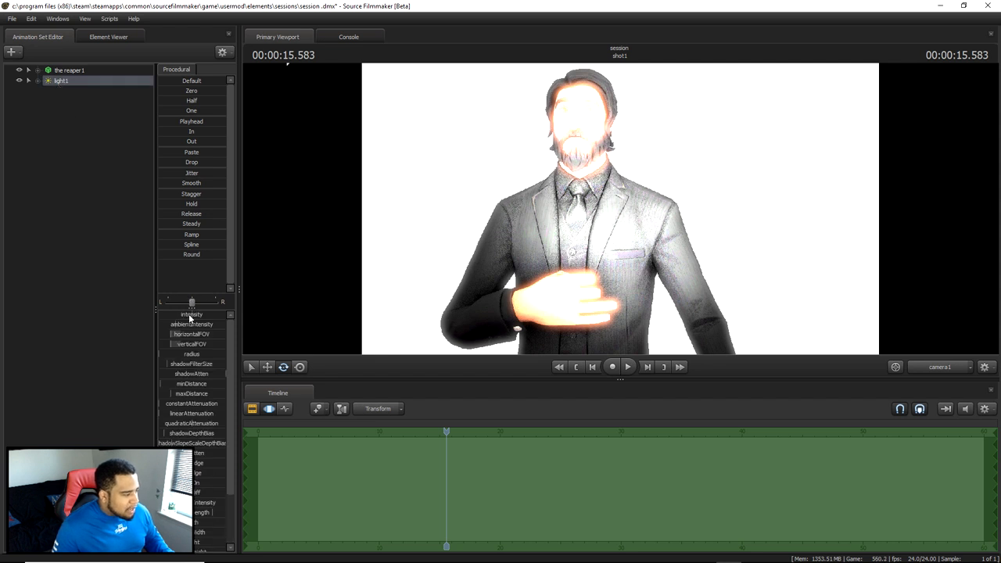
drag(191, 316, 174, 317)
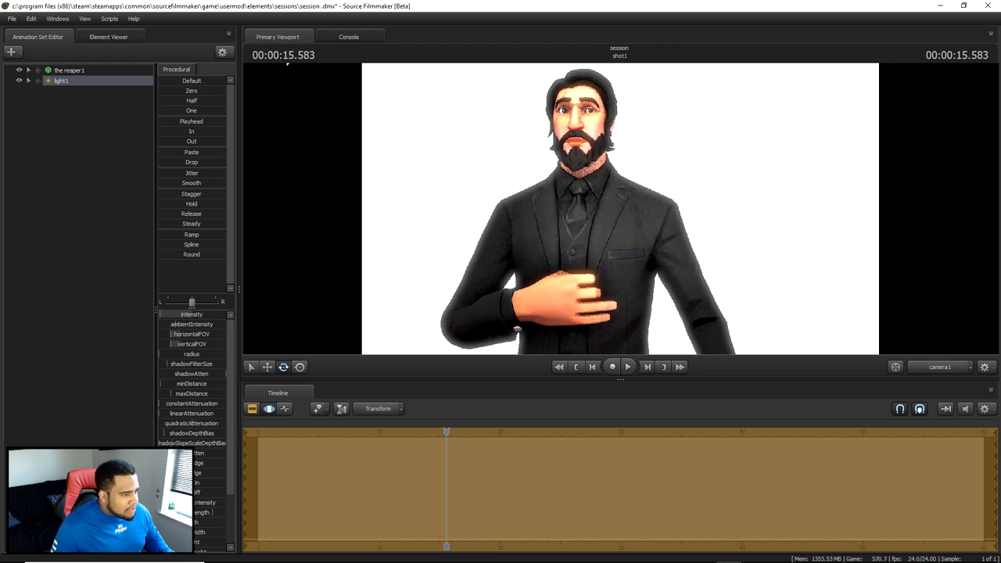
click(60, 188)
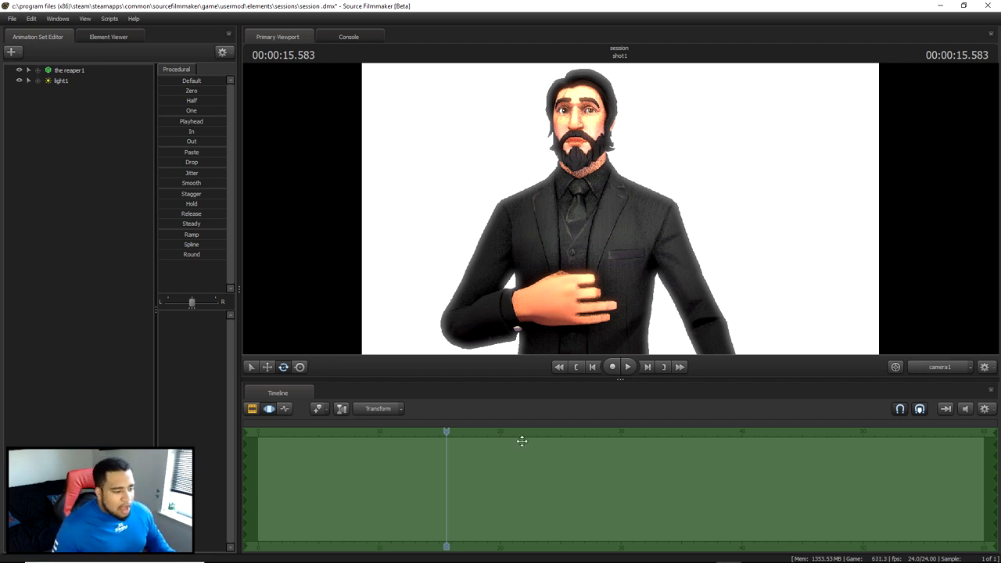
- Switch to Photoshop, add a solid black layer between the Fortnite group and tut3, and move the character to the canvas centre
mouse_move(637, 555)
click(635, 554)
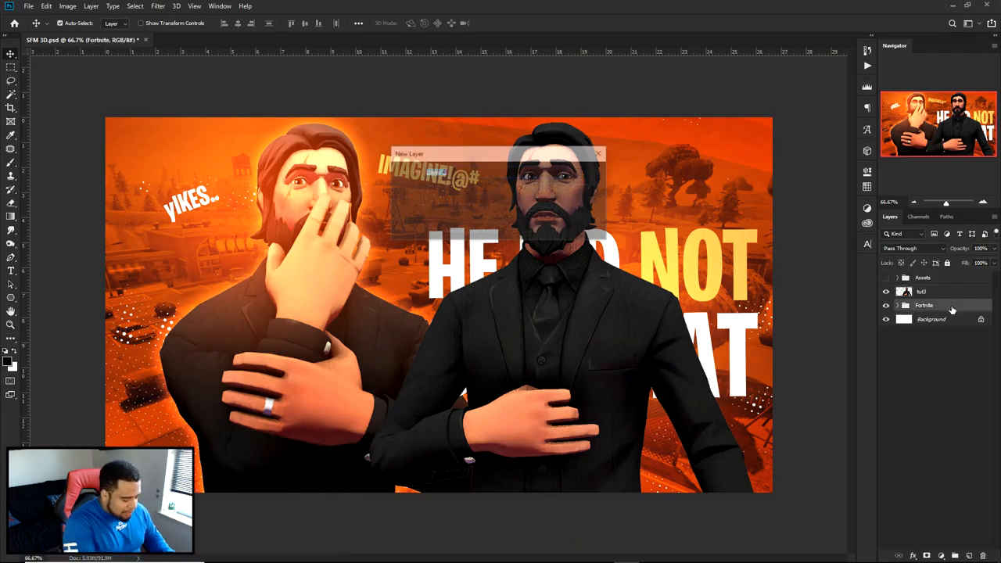
key(ctrl+v)
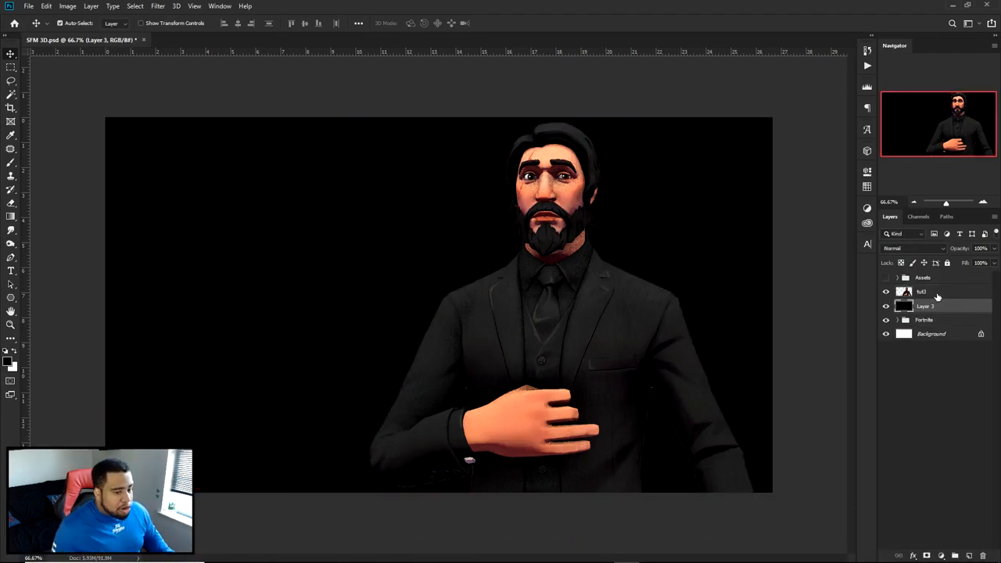
click(929, 293)
ctrl+drag(601, 351, 512, 346)
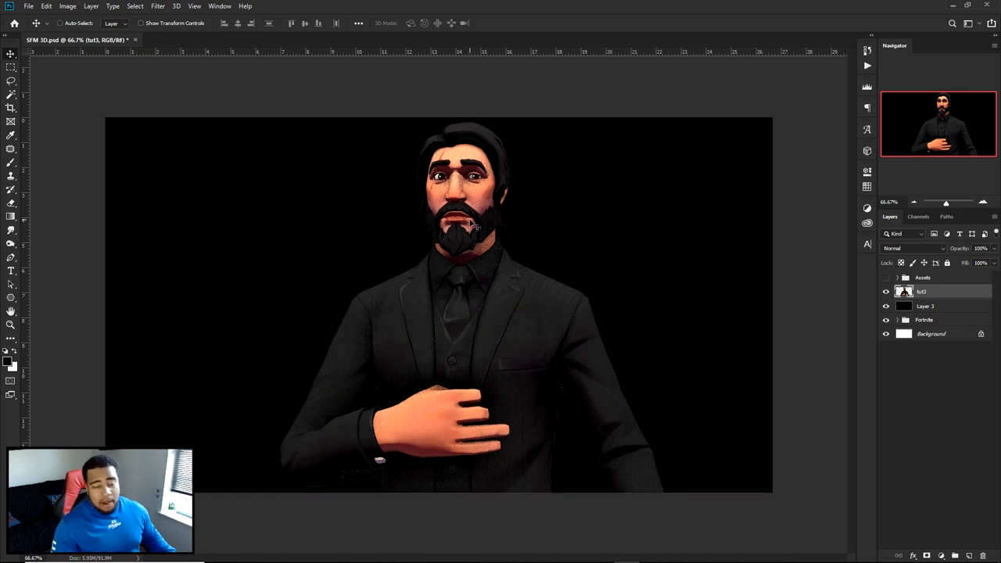
- Load the tut3 character's outline as a selection and contract it by 1 pixel to exclude the light fringe
alt+scroll(579, 415, up, 3)
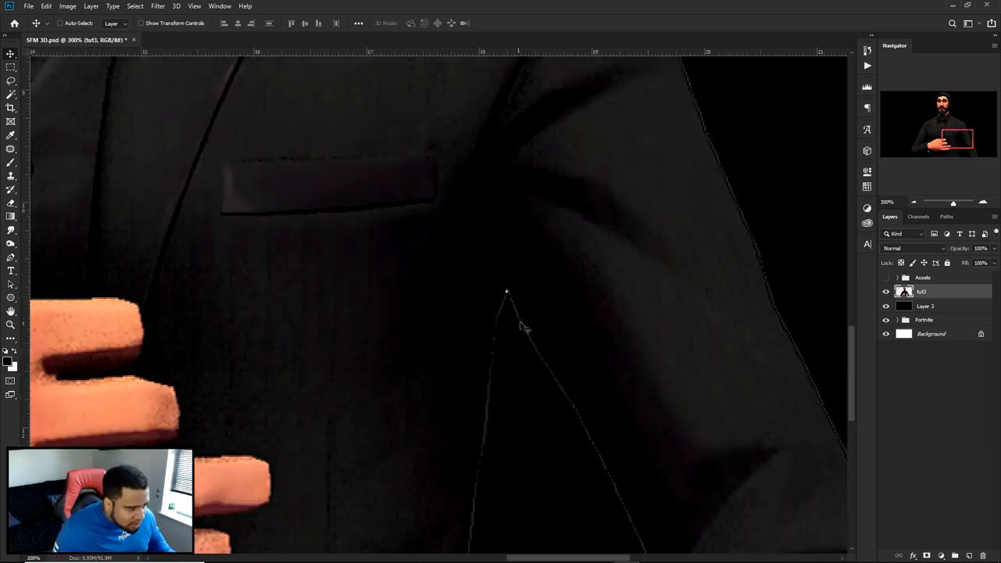
alt+scroll(599, 432, down, 4)
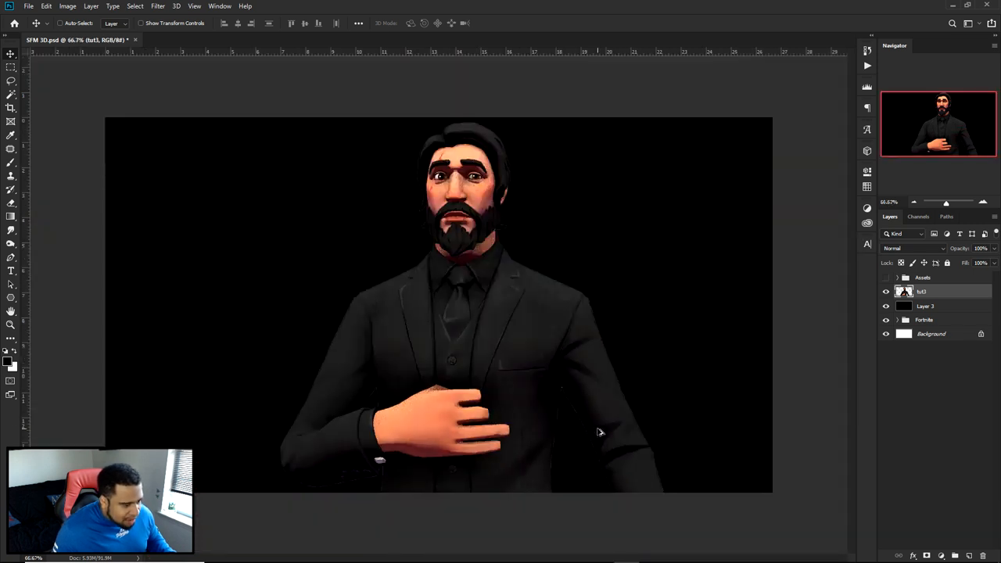
alt+scroll(539, 402, up, 1)
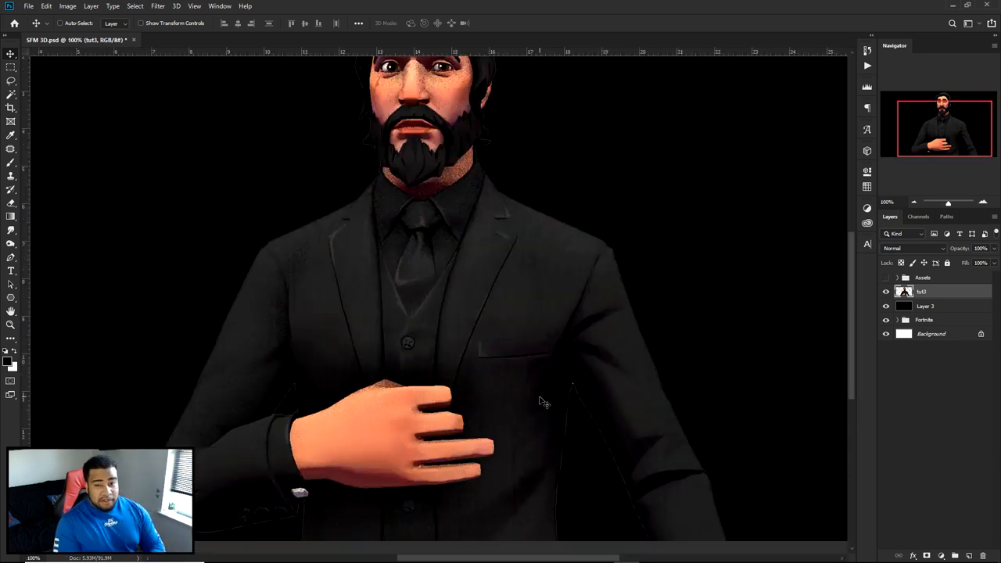
alt+scroll(606, 447, up, 4)
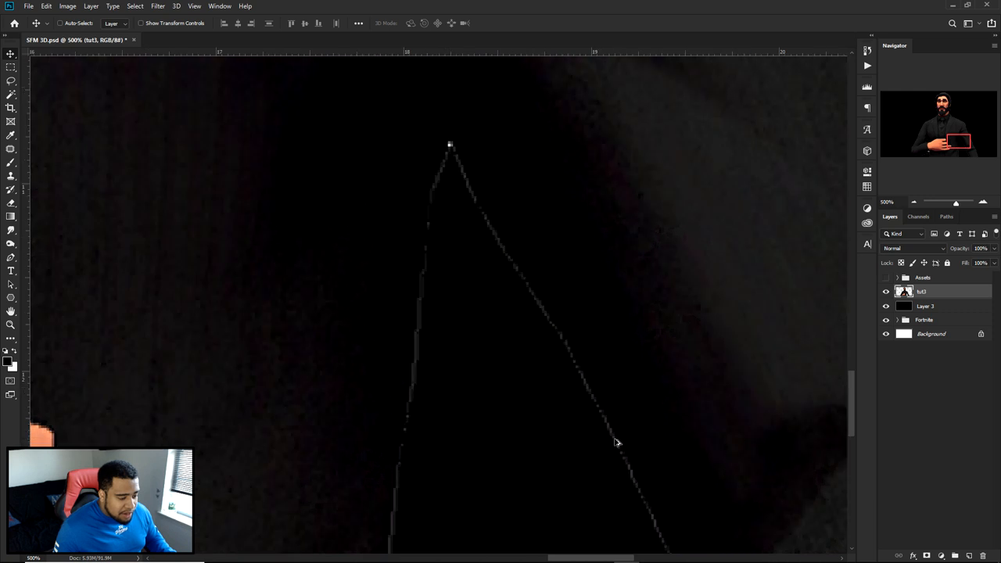
alt+scroll(616, 442, up, 4)
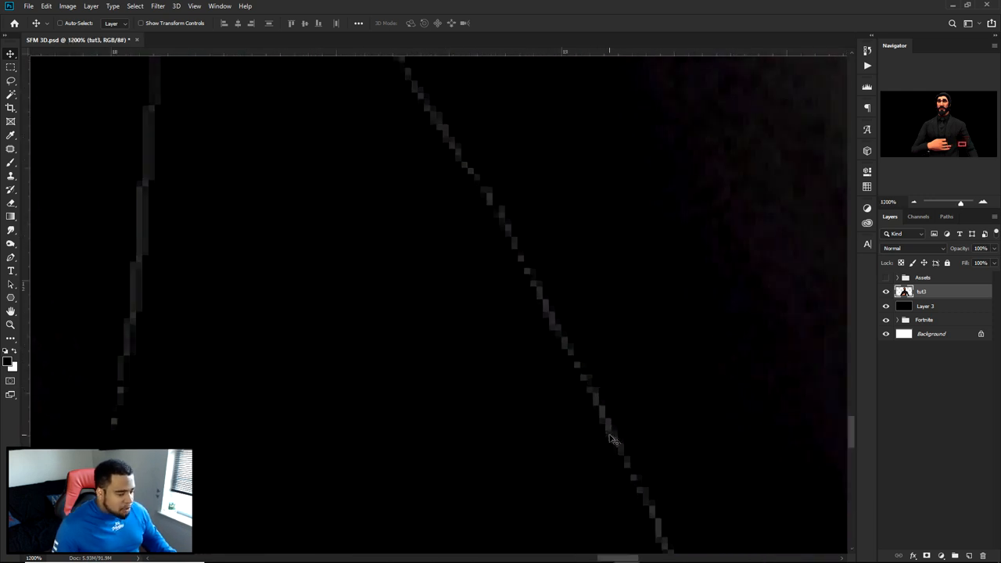
ctrl+click(904, 292)
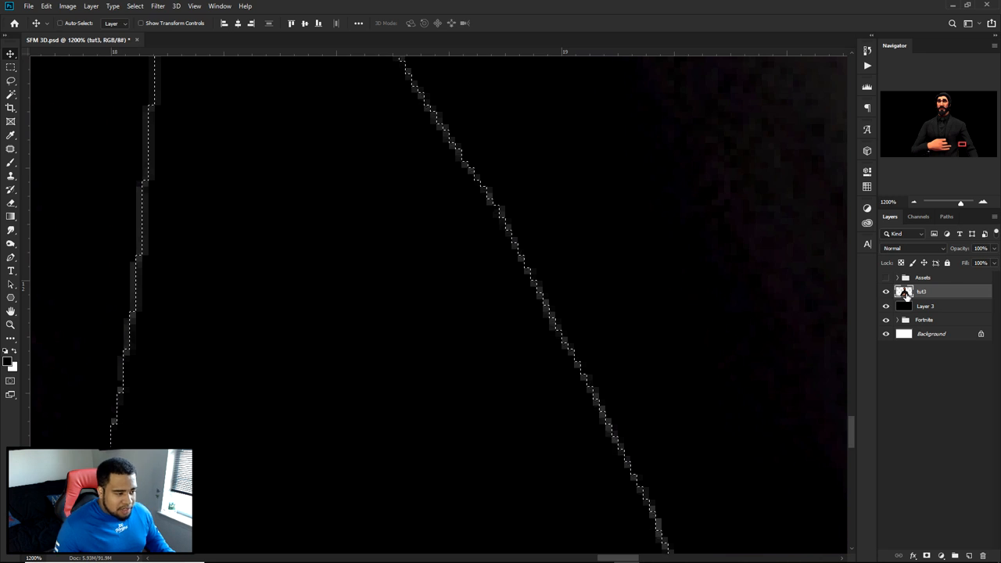
click(134, 6)
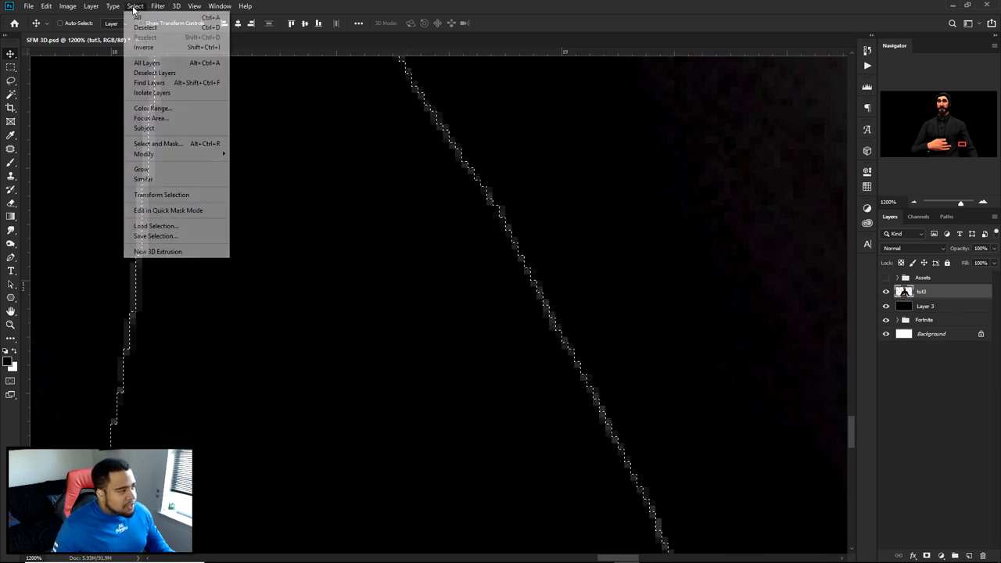
mouse_move(146, 156)
click(254, 183)
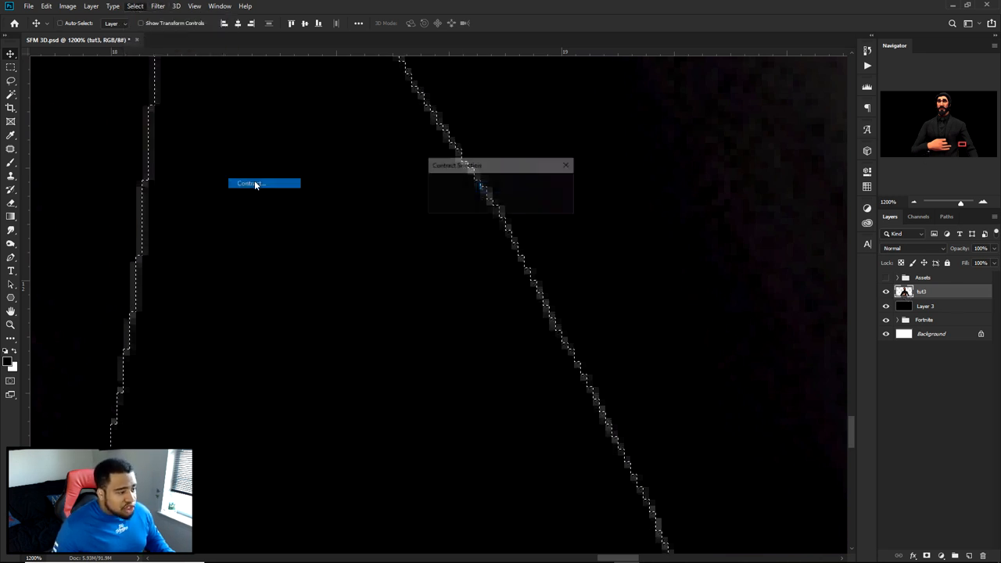
text(1)
click(551, 186)
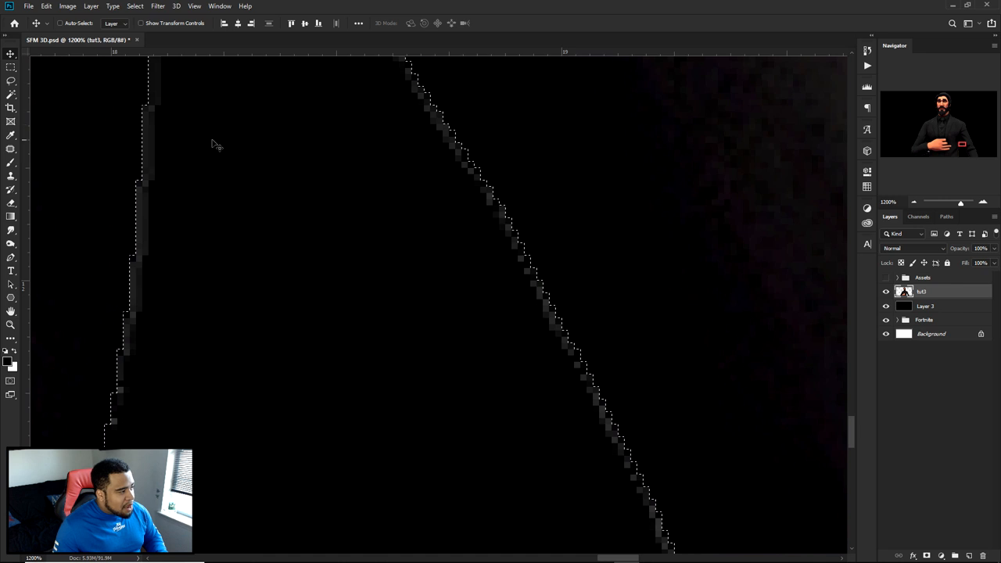
- Separate the contracted selection of the character onto its own layer with Layer Via Cut
key(m)
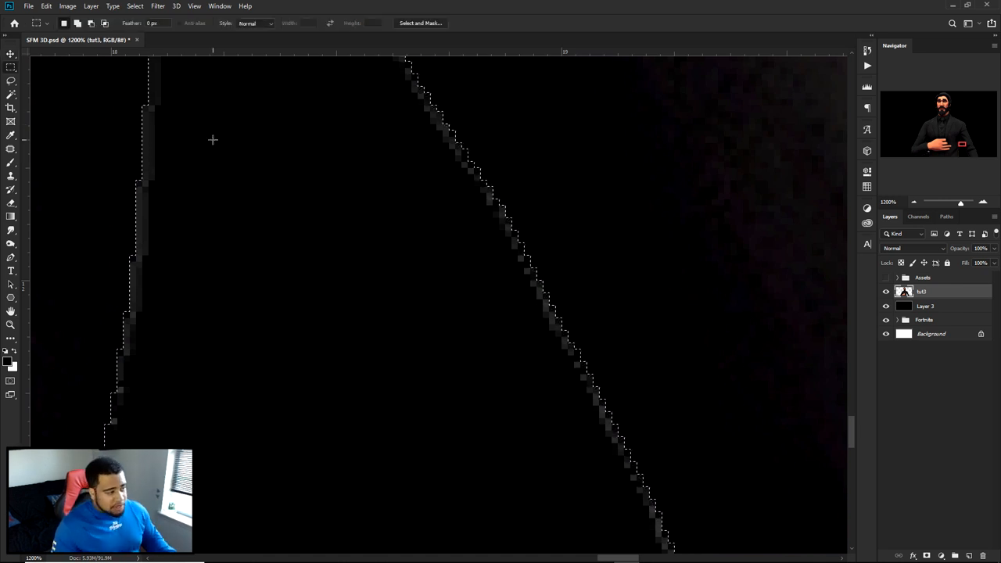
right_click(516, 135)
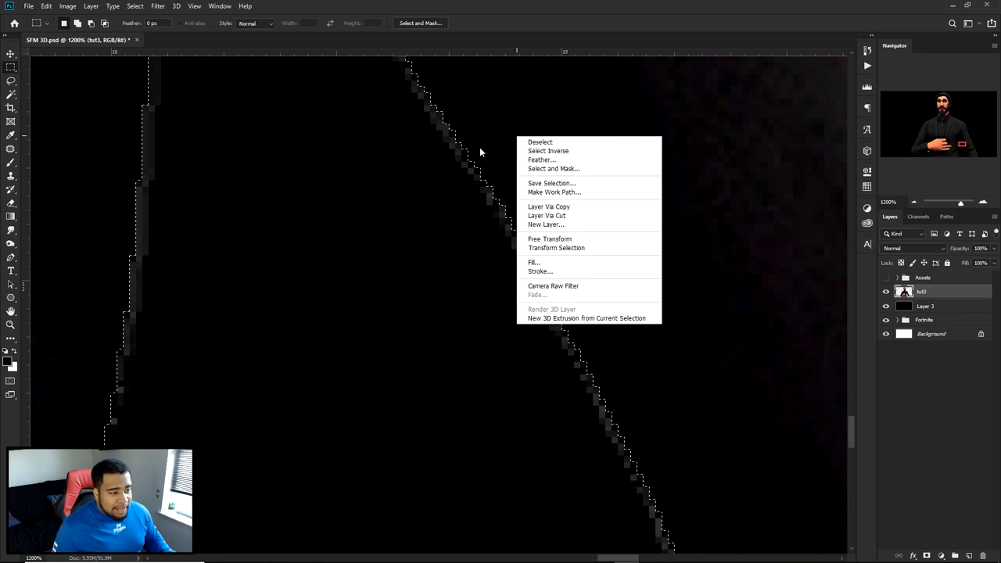
click(6, 64)
right_click(7, 67)
click(60, 70)
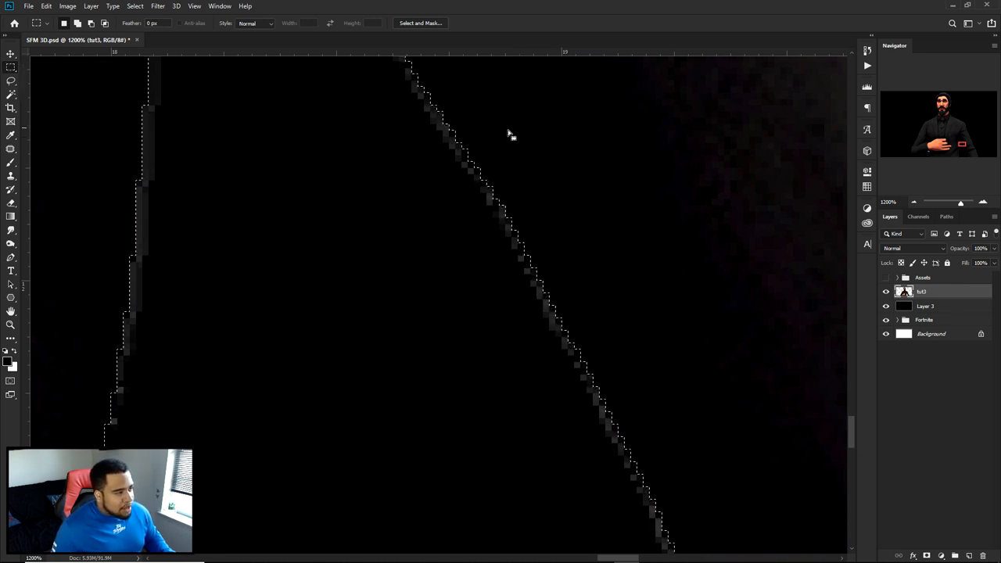
right_click(550, 135)
click(580, 213)
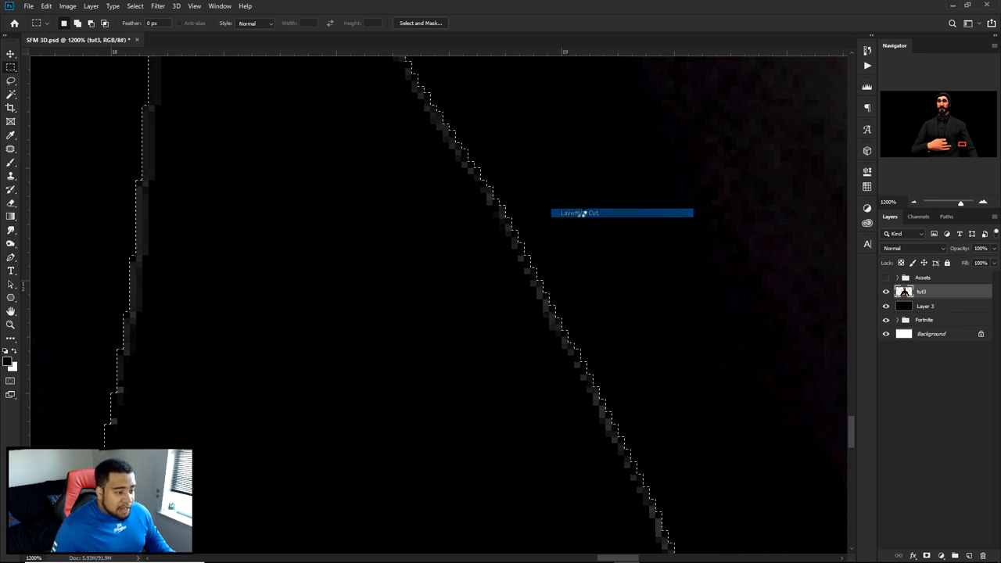
key(v)
alt+scroll(573, 268, down, 10)
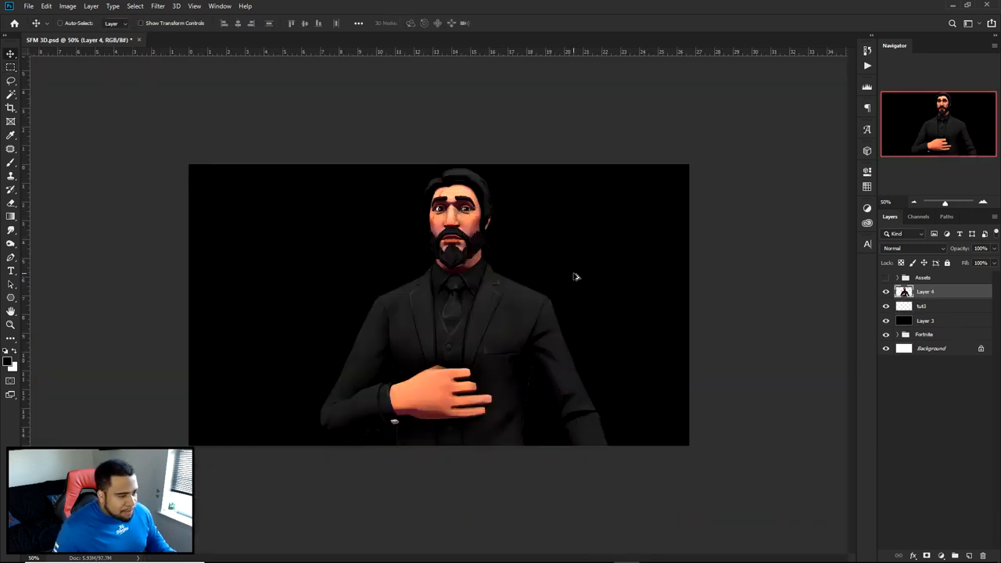
- Delete the leftover tut3 fringe layer and the black Layer 3
key(ctrl+plus)
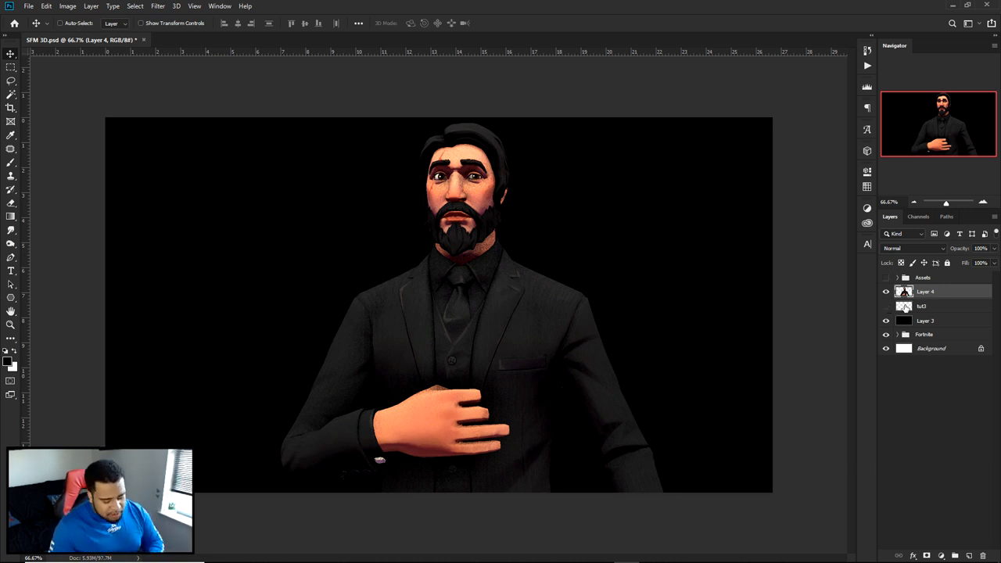
click(905, 306)
shift+click(922, 321)
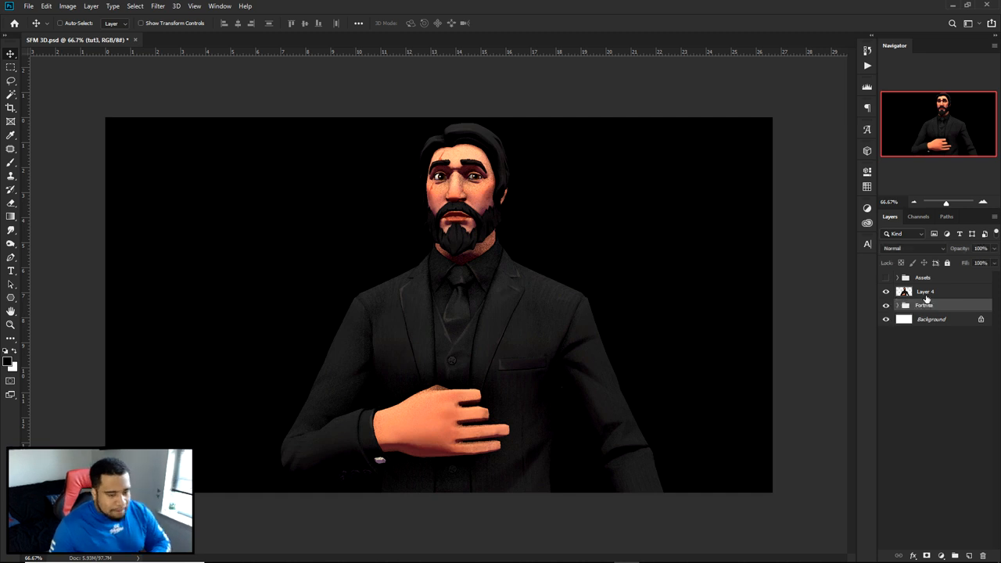
key(Delete)
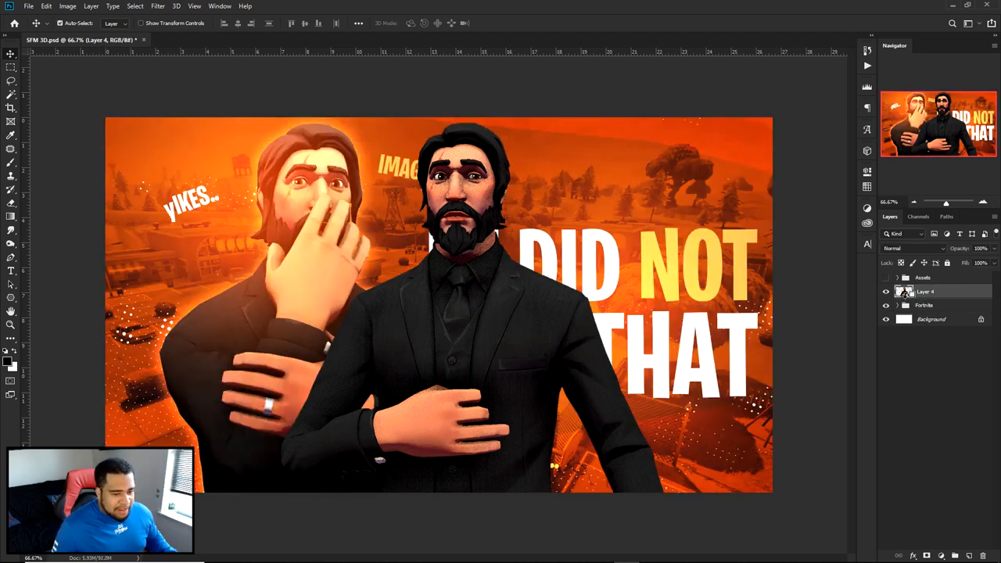
- Undo the deletion of the black layer and move the cut-out character to the left side of the canvas
key(ctrl+z)
drag(551, 381, 401, 375)
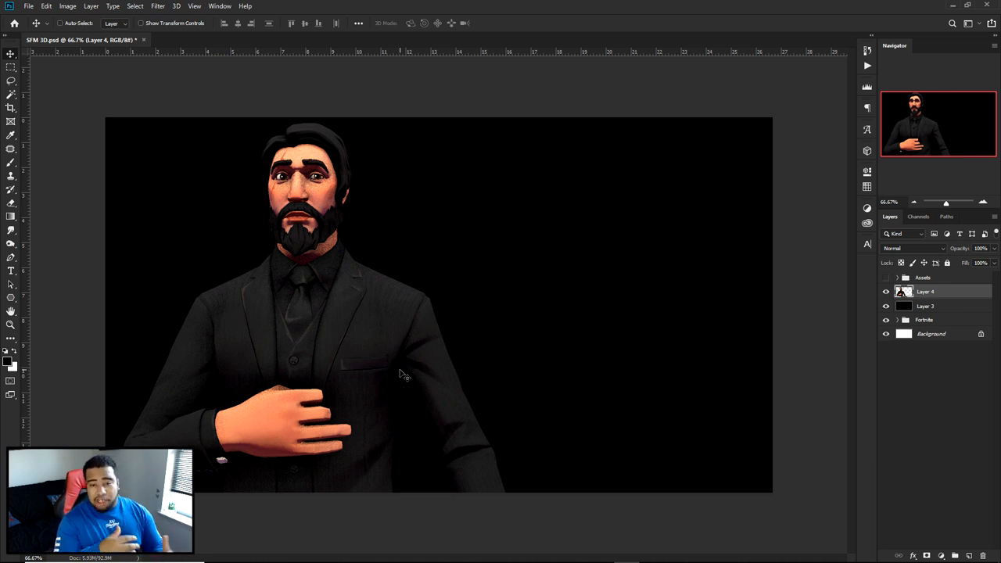
drag(402, 375, 528, 375)
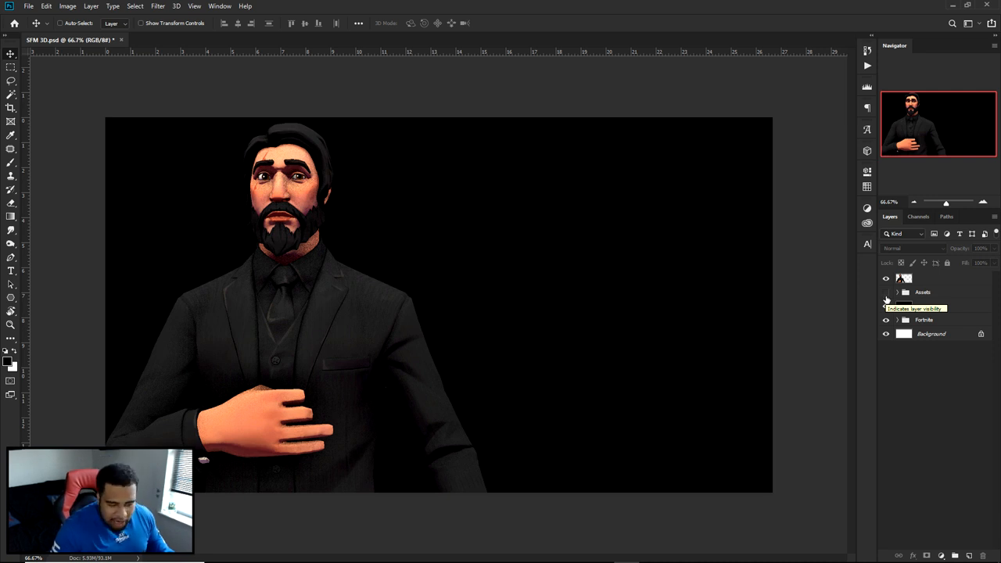
- Show and expand the Assets group, reposition the halftone dots on layer 1 and hide that layer
click(886, 292)
click(897, 292)
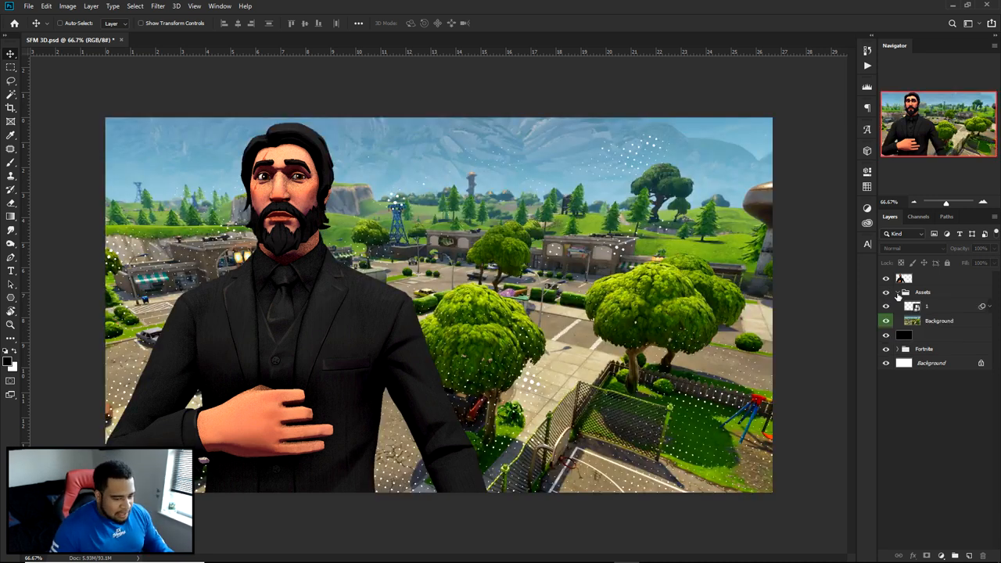
click(915, 306)
drag(655, 273, 651, 297)
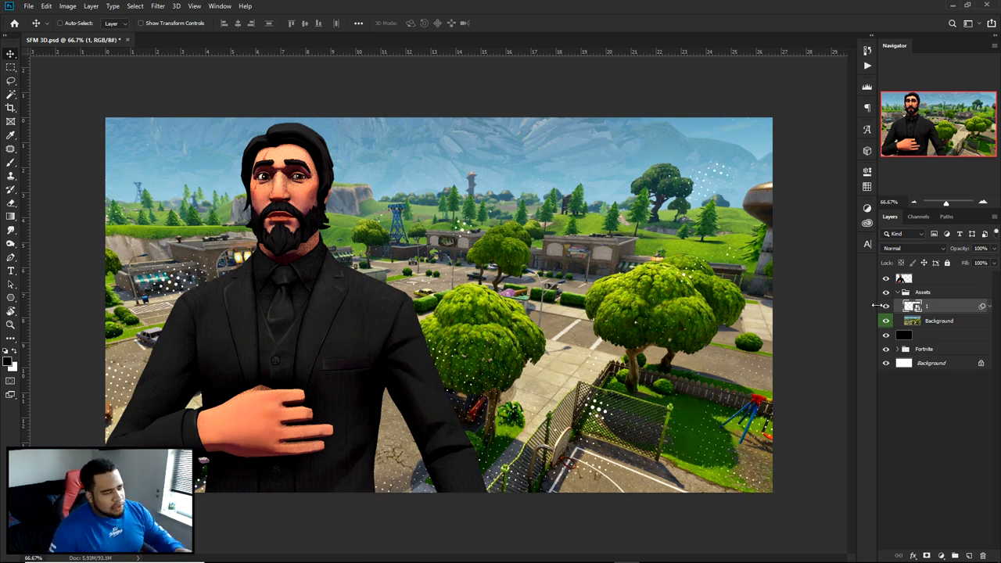
click(886, 307)
- Add a Gradient Map adjustment above the Background layer in Assets and apply the black-to-red preset gradient
click(937, 321)
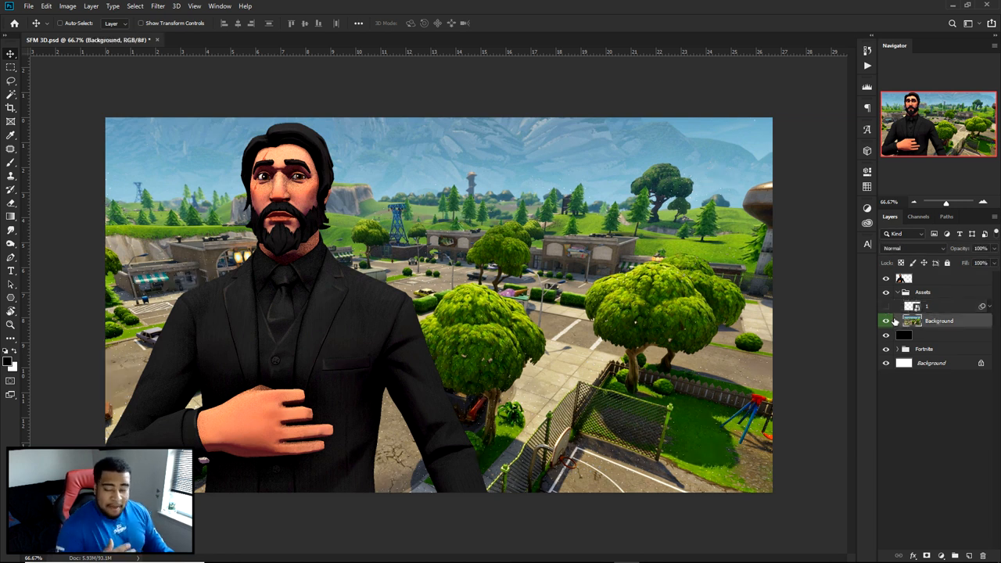
click(942, 555)
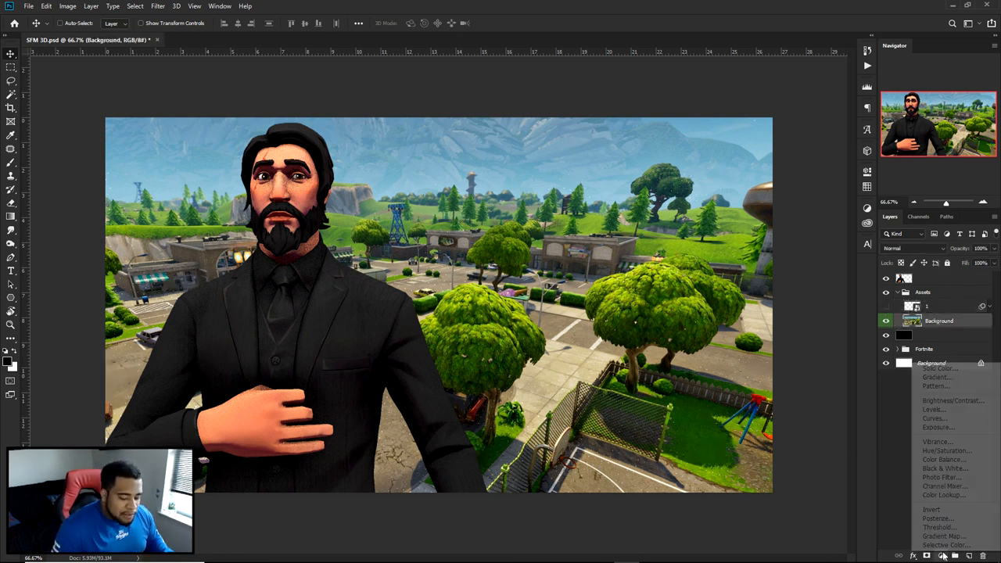
click(942, 536)
click(791, 208)
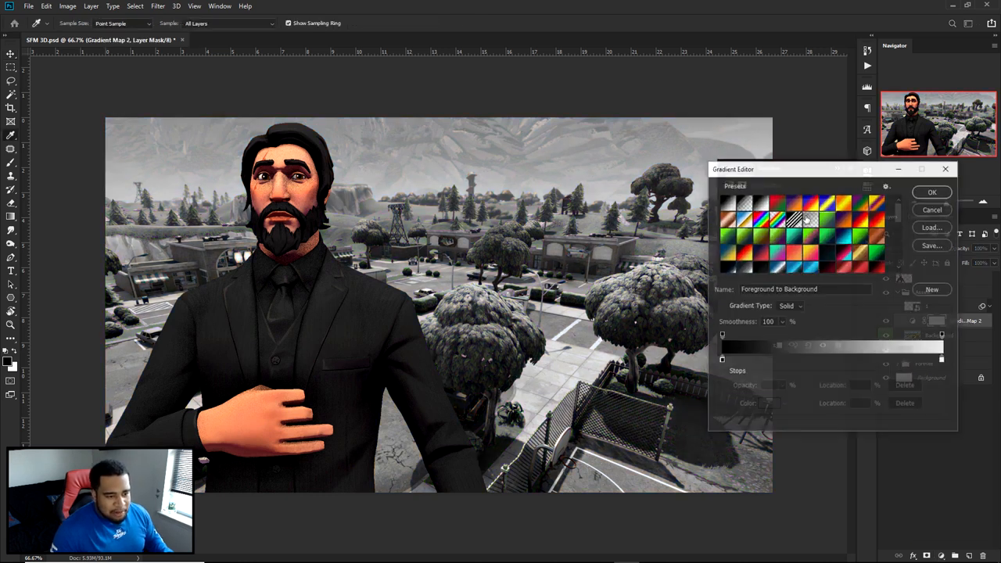
drag(900, 208, 899, 224)
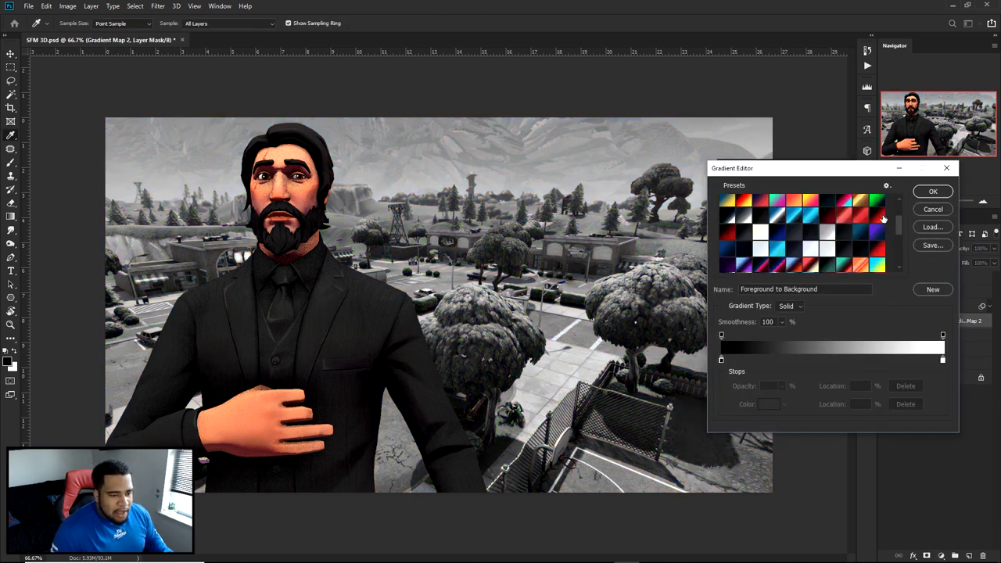
click(882, 217)
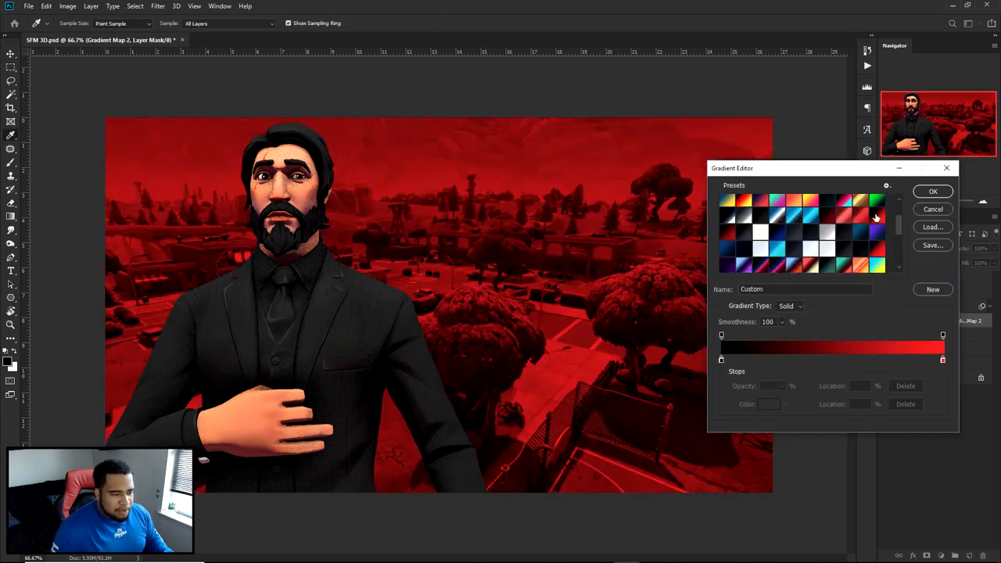
- Set the gradient's dark colour stop to 000000
double_click(721, 359)
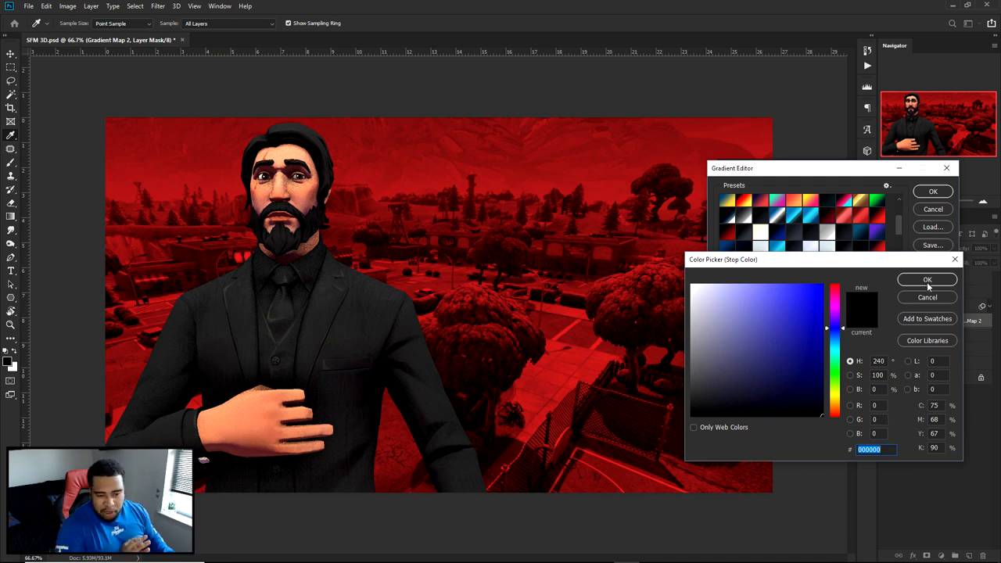
text(000000)
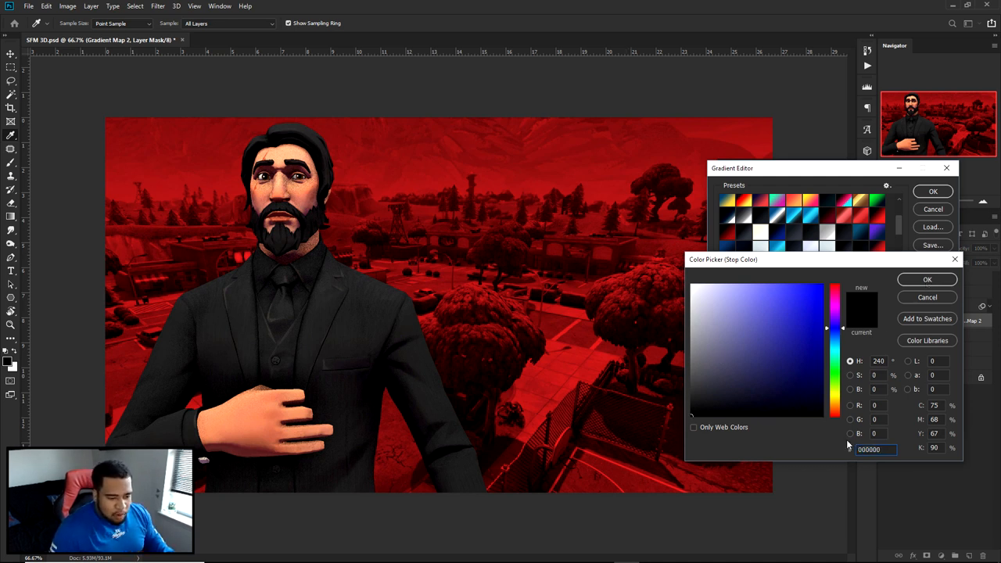
mouse_move(804, 353)
mouse_down()
mouse_move(832, 434)
mouse_move(627, 435)
mouse_up()
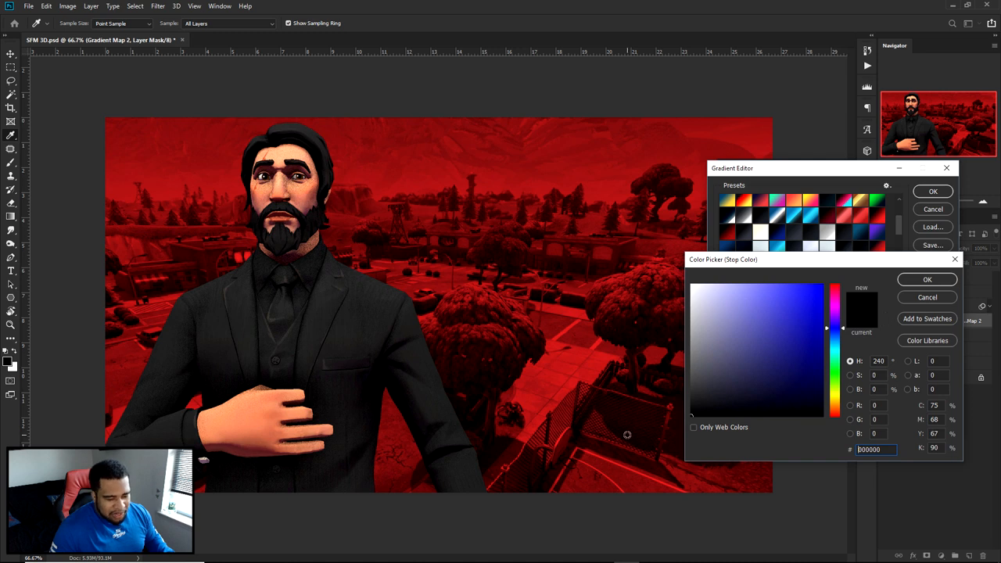
click(926, 279)
- Set the gradient's bright colour stop to orange ff671d and apply the gradient map
click(943, 361)
double_click(942, 361)
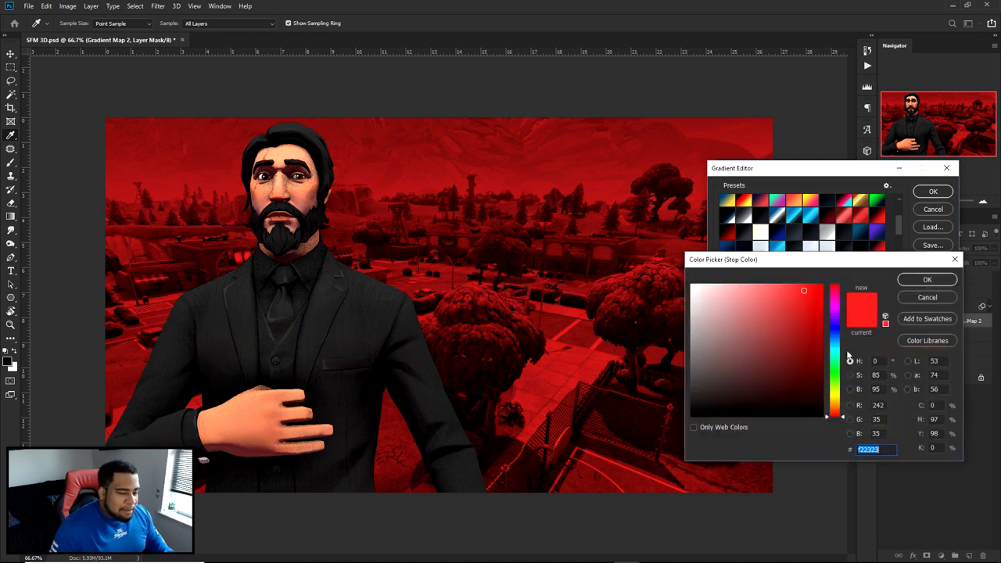
click(834, 412)
drag(811, 293, 808, 284)
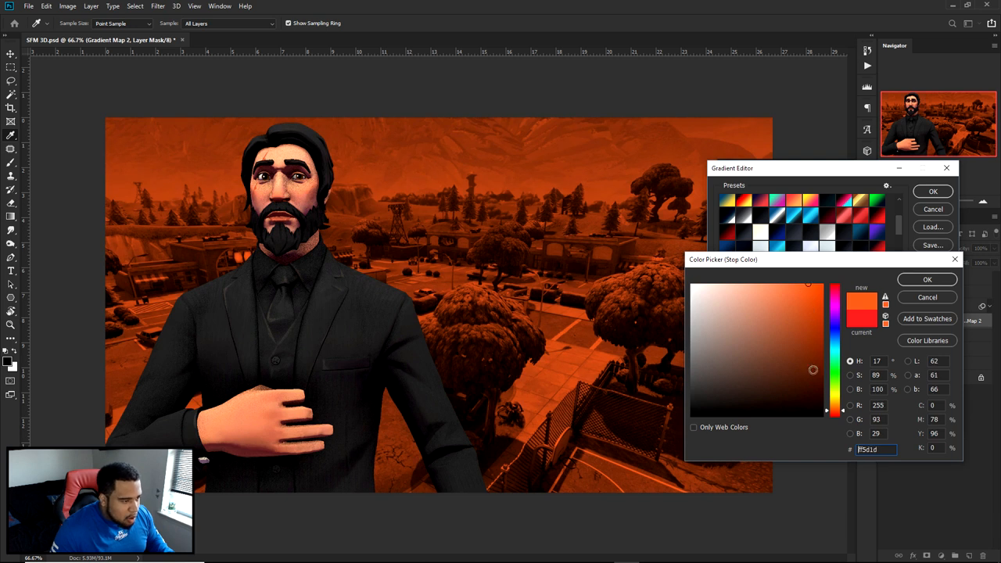
click(834, 412)
drag(835, 413, 835, 414)
click(887, 449)
drag(887, 450, 804, 453)
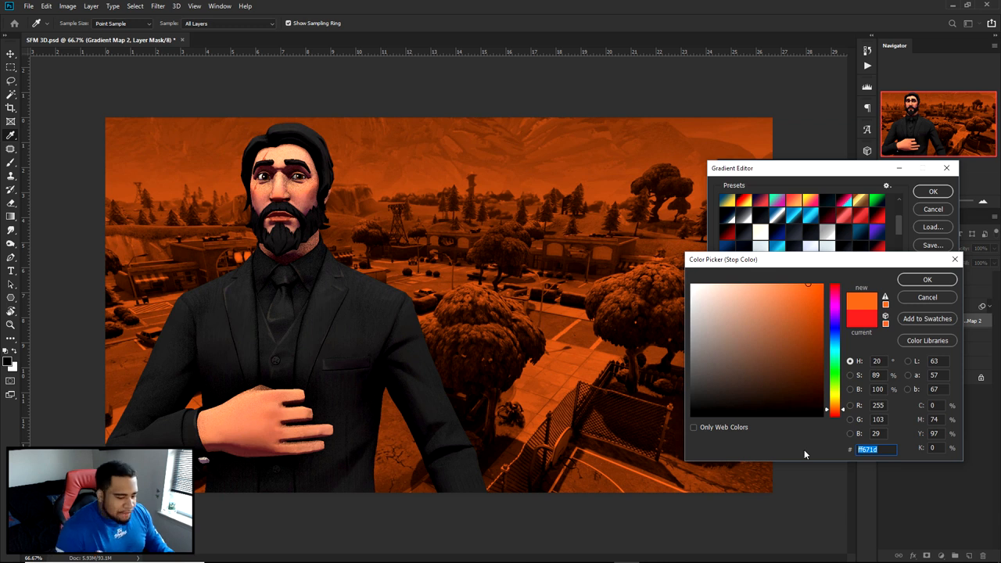
click(927, 282)
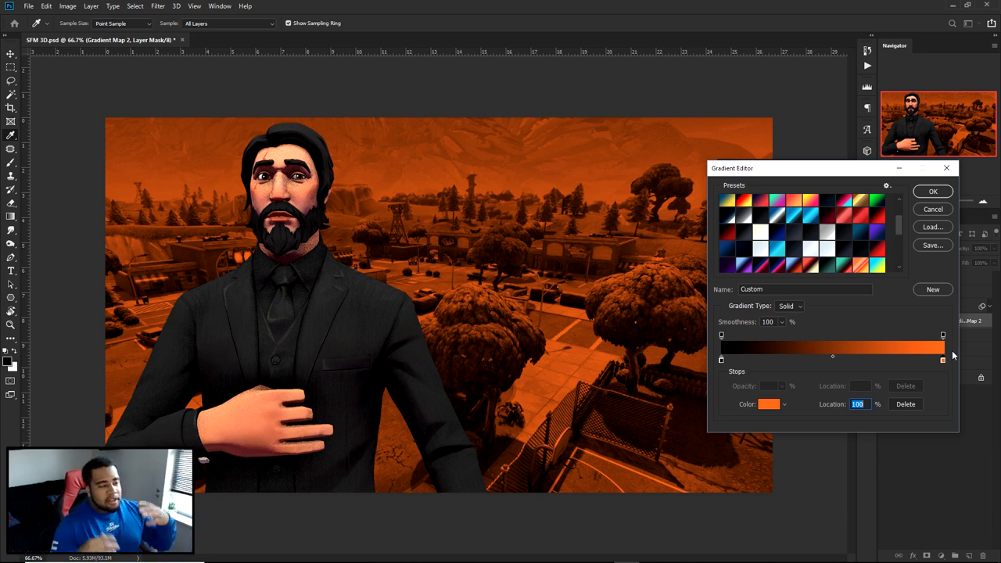
click(922, 194)
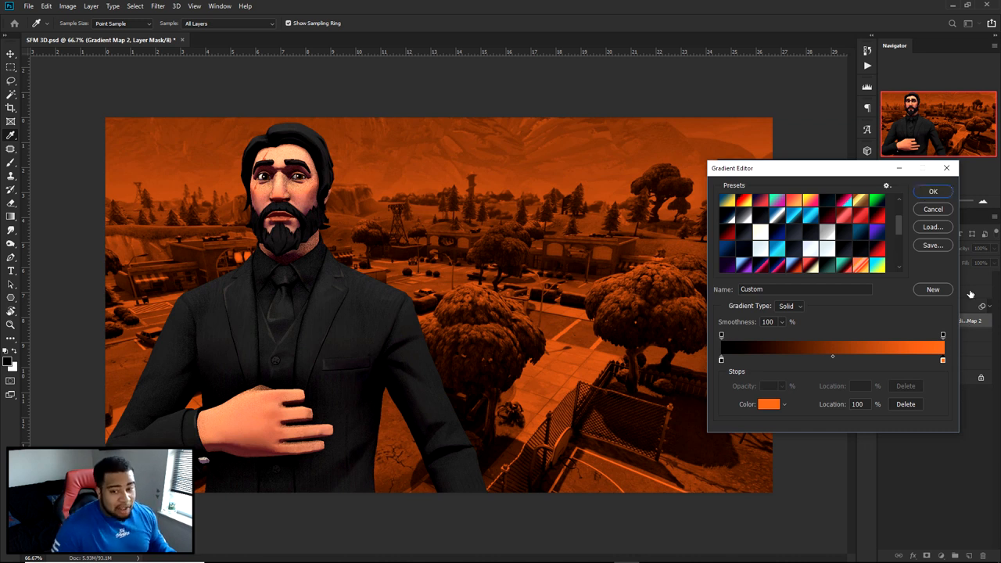
click(931, 192)
click(912, 321)
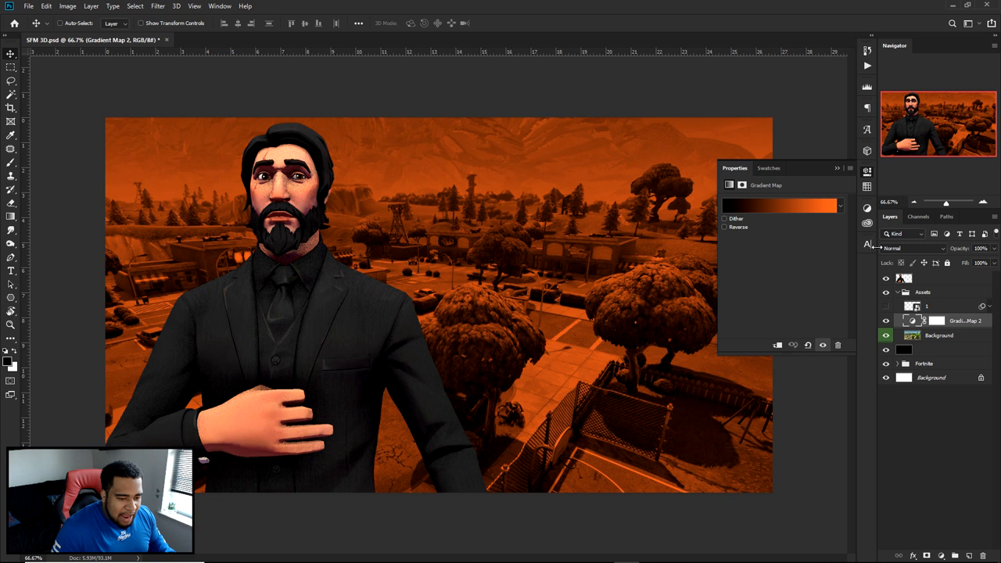
click(867, 171)
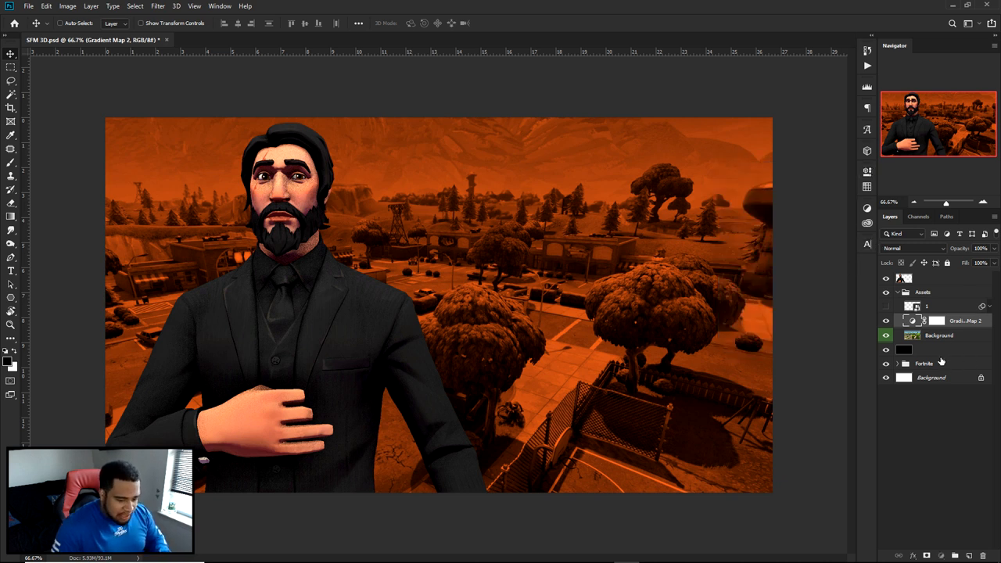
- Delete the Fortnite group while keeping the black layer
click(939, 351)
key(Delete)
key(ctrl+z)
click(934, 363)
key(Delete)
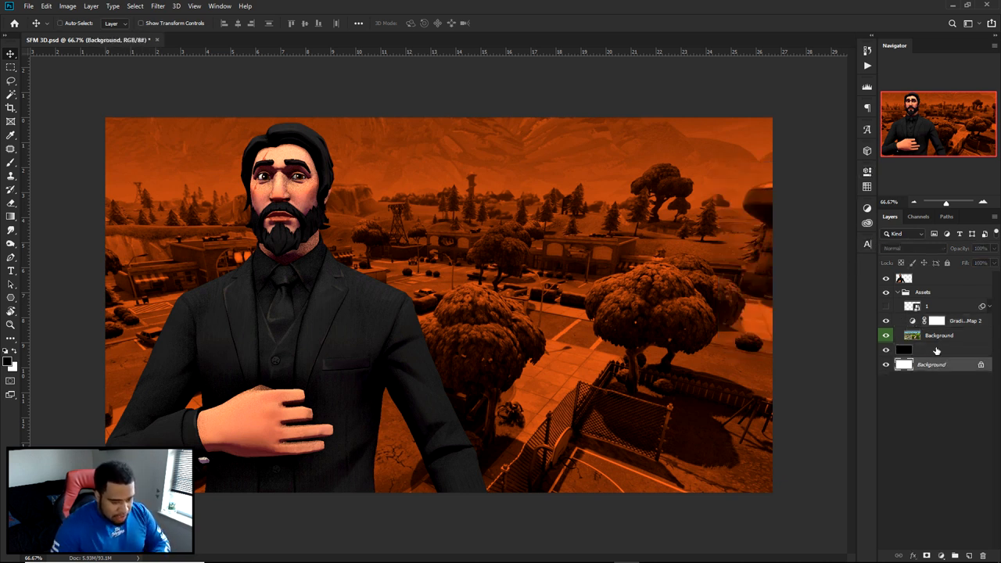
- Add the white text "DID HE JUST" above layer 1 in Burbank Big Condensed Bold, 60 pt
click(939, 305)
key(t)
click(566, 282)
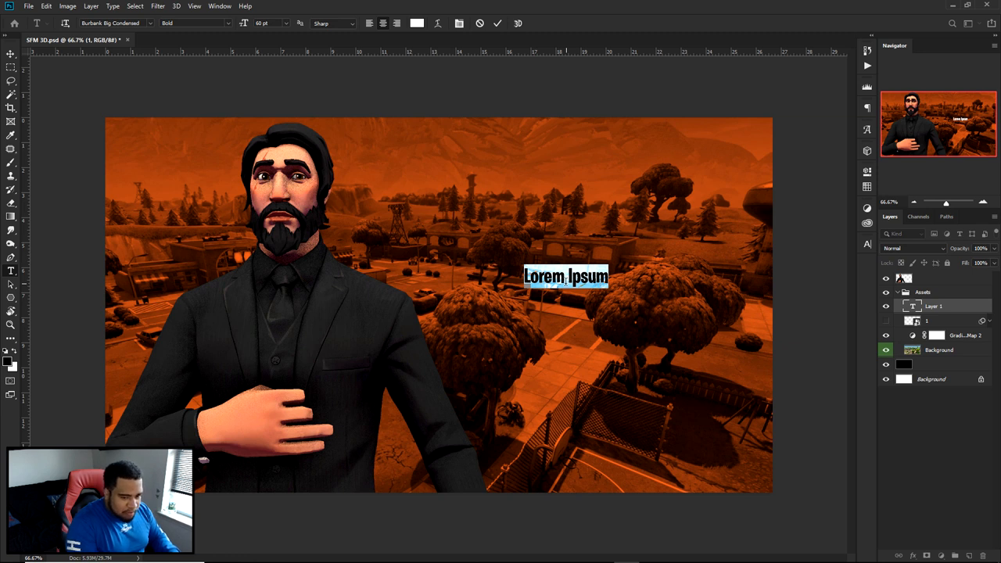
text(you)
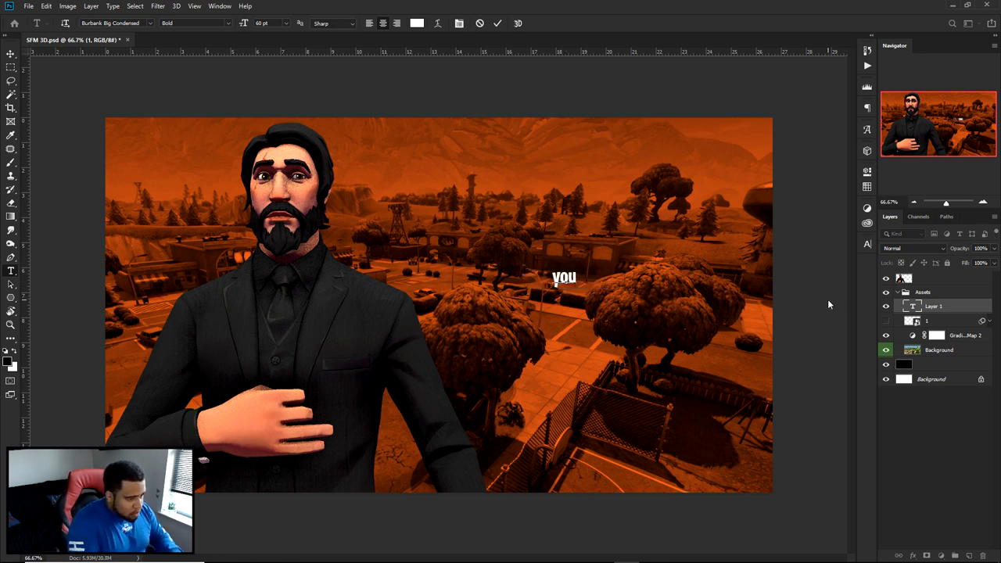
key(ctrl+a)
text(DID HE JUST)
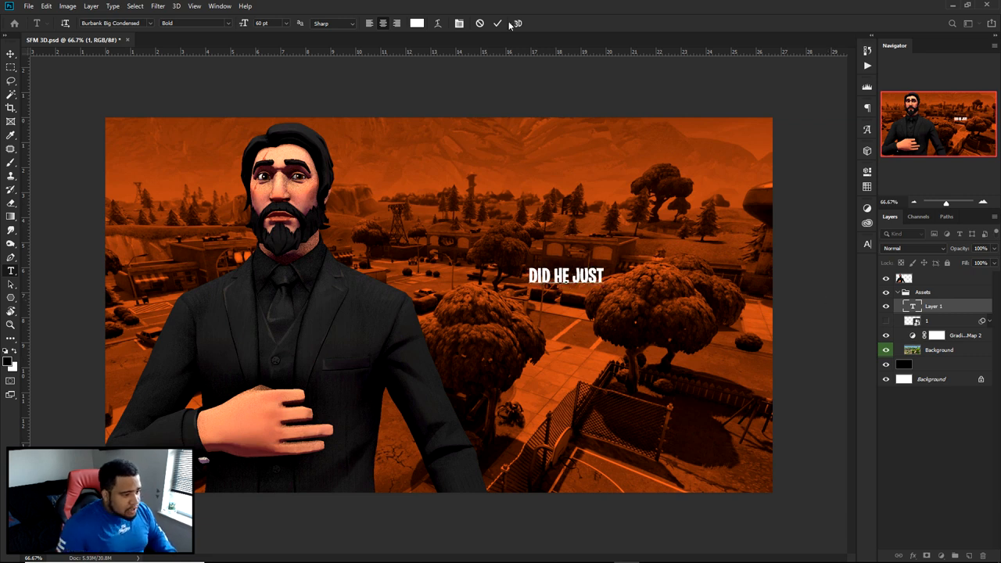
click(497, 23)
- Enlarge the "DID HE JUST" text to about 263 pt beside the character and duplicate it just below
key(ctrl+t)
drag(624, 258, 742, 217)
drag(646, 258, 654, 324)
key(Return)
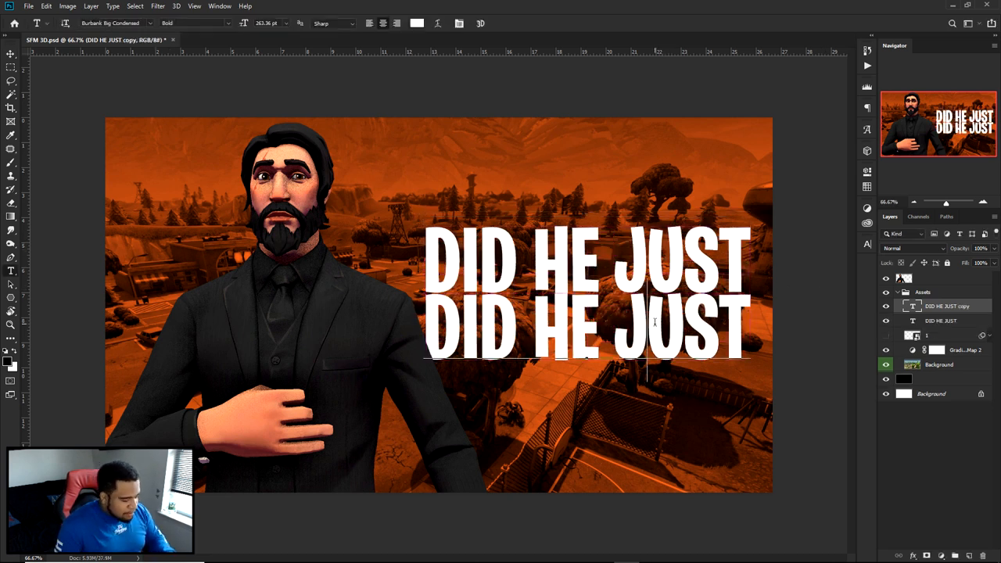
- Cancel editing the copied text, and undo both "DID HE JUST" lines and the Fortnite group deletion
triple_click(654, 321)
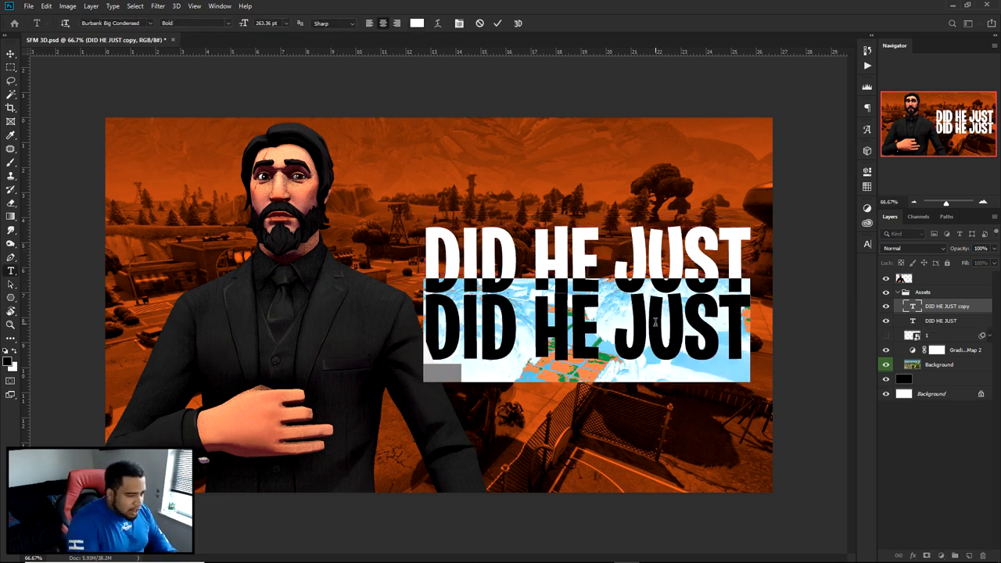
click(480, 24)
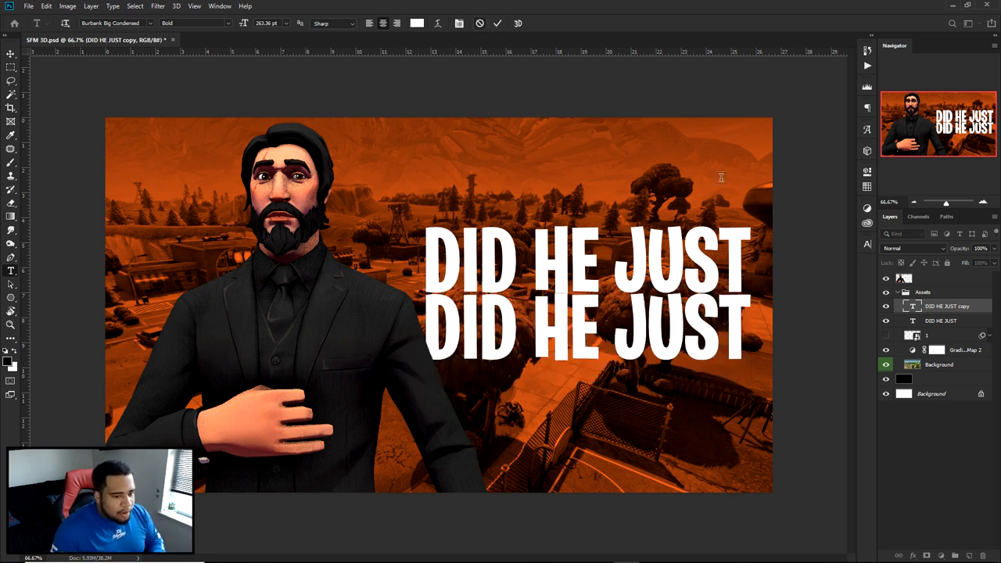
key(ctrl+z)
key(ctrl+z)
key(ctrl+z)
key(ctrl+z)
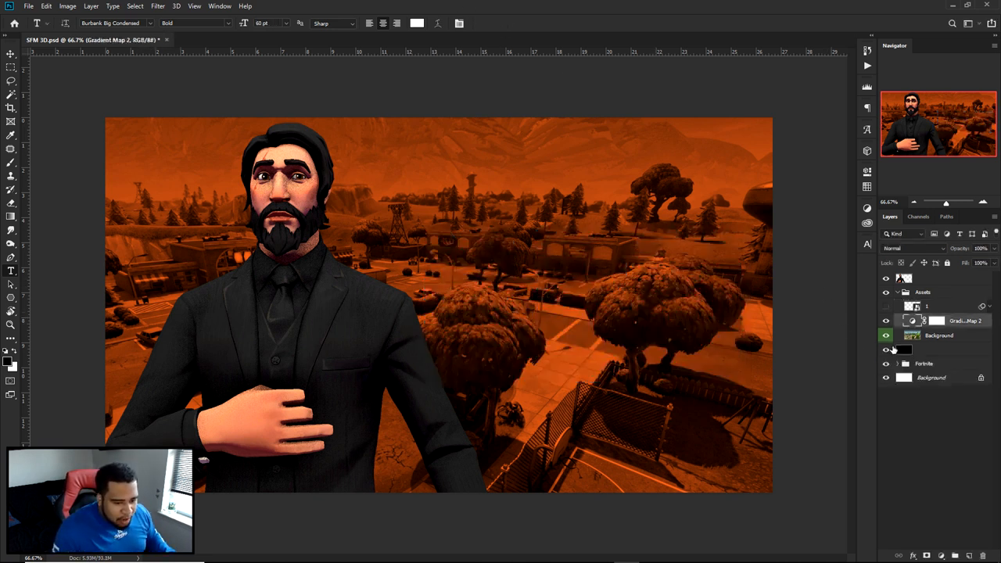
- Hide the Assets group and the black layer briefly to check the wording of the original Fortnite thumbnail
click(886, 293)
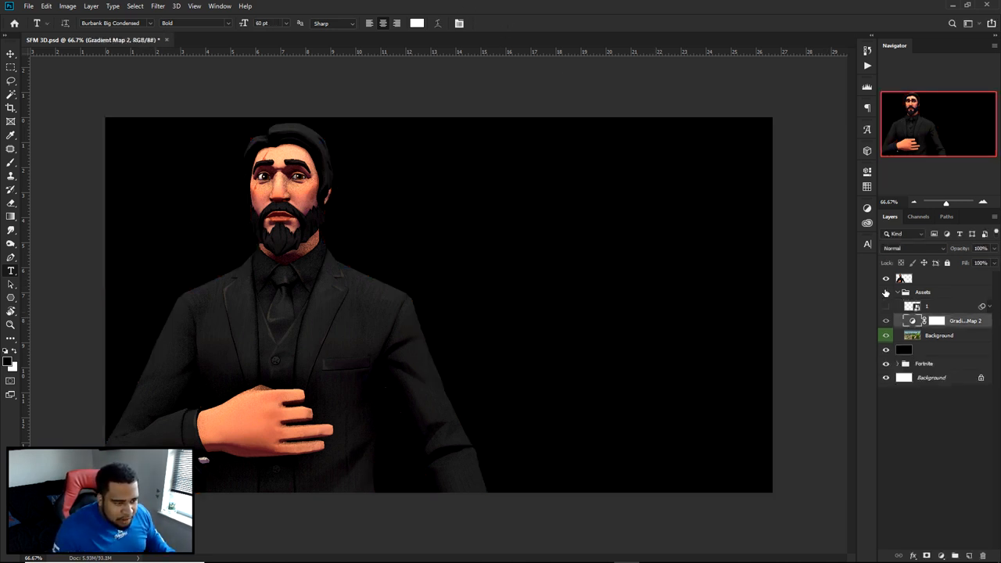
click(887, 349)
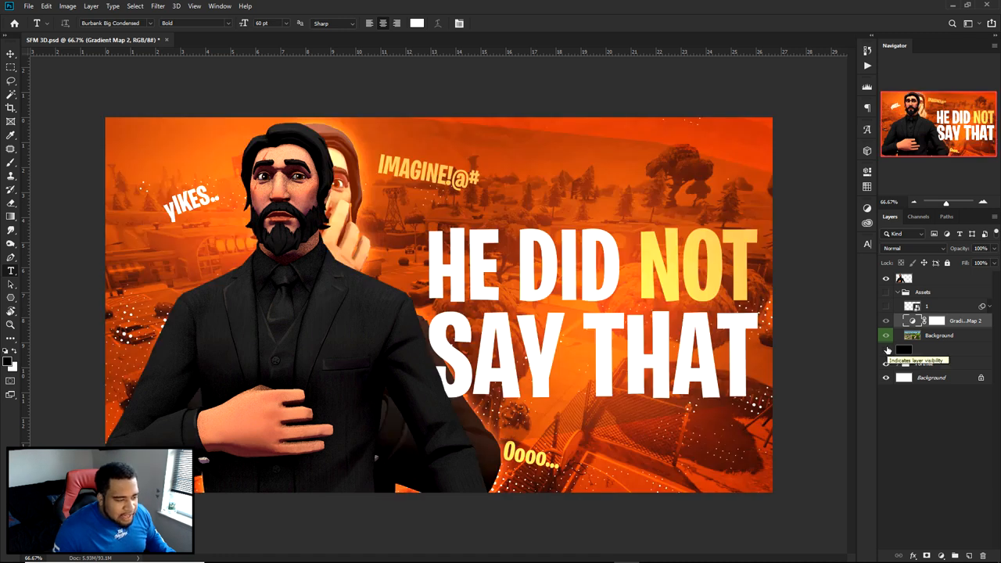
click(887, 349)
- Show the Assets group with its halftone dots layer 1, and delete the Fortnite group
click(886, 292)
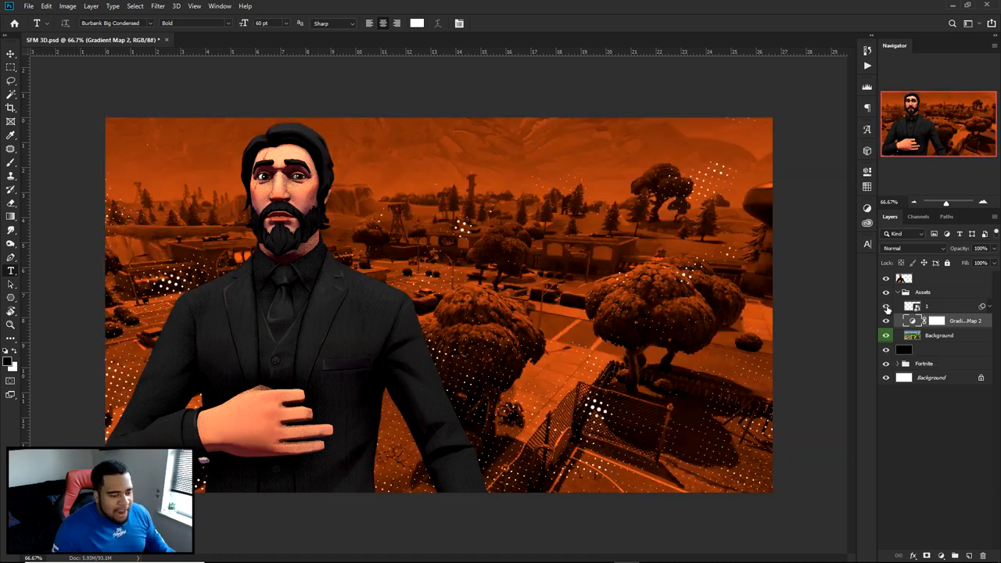
click(923, 363)
key(Delete)
- Add the white text "HE DID NOT" above layer 1 and enlarge it to about 284 pt beside the character
click(941, 305)
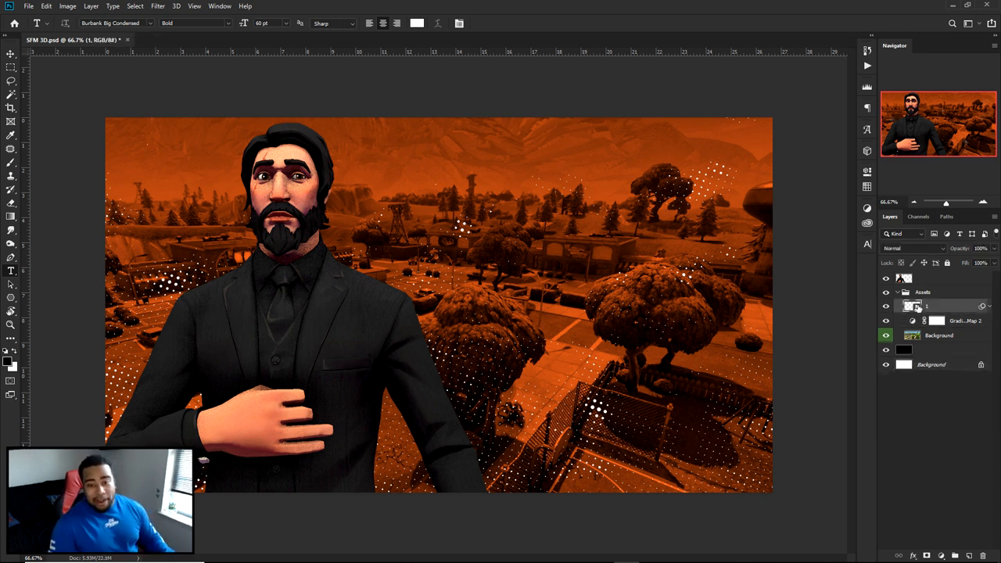
click(573, 274)
text(HE DID NOT)
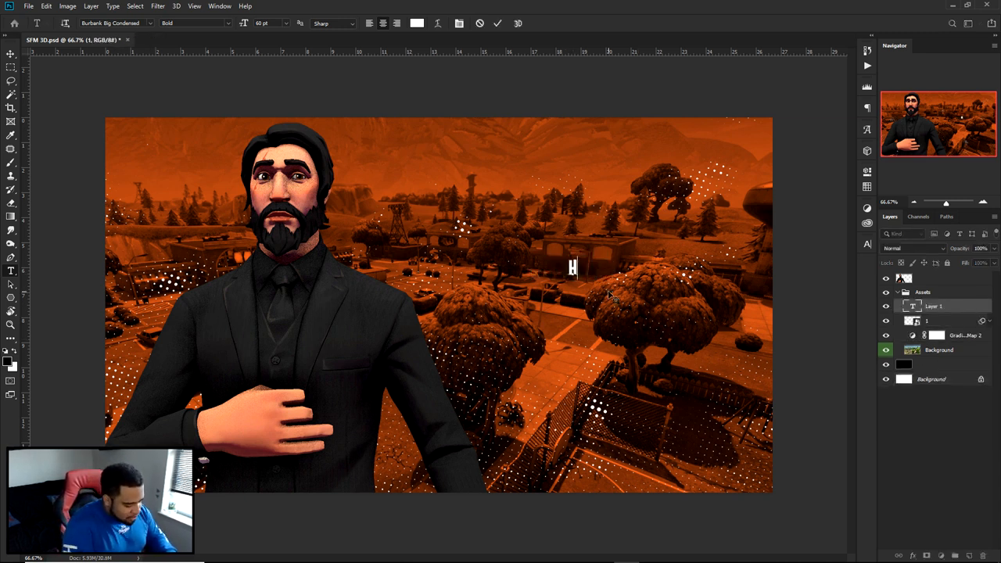
click(497, 23)
key(ctrl+t)
drag(608, 255, 730, 219)
key(Return)
- Duplicate the "HE DID NOT" text just below itself and change the copy to "SAY THAT"
drag(671, 245, 682, 317)
key(t)
click(665, 330)
key(ctrl+a)
text(SAY THAT)
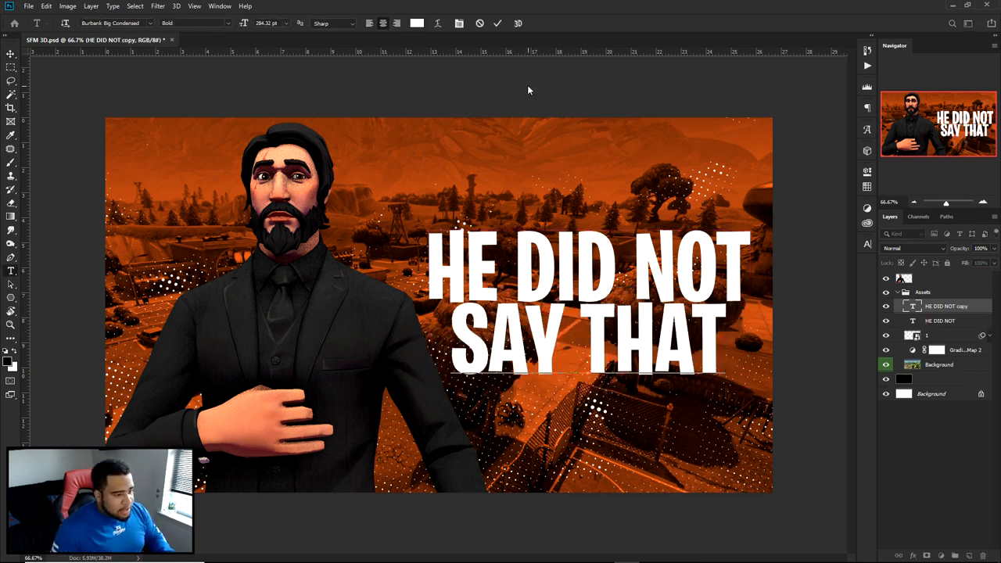
click(497, 23)
- Scale "SAY THAT" up to match the width of "HE DID NOT" and position it directly beneath that line
key(ctrl+t)
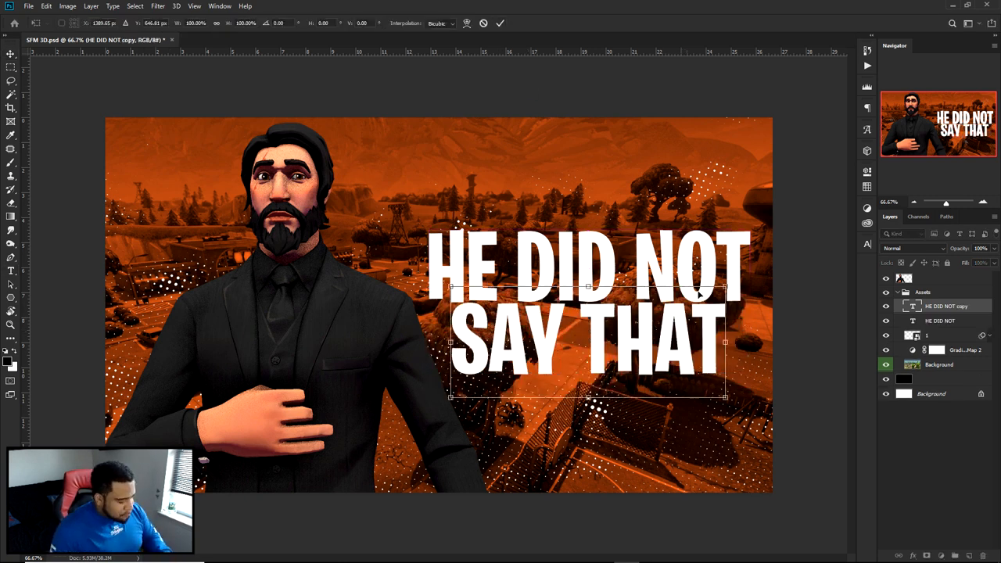
alt+drag(724, 286, 750, 275)
key(Return)
drag(670, 312, 667, 325)
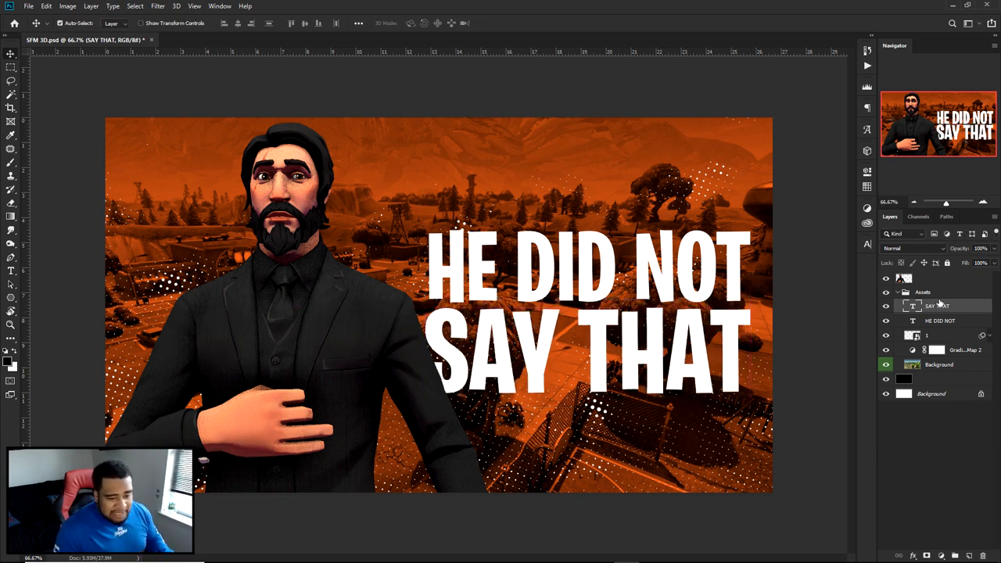
- Move both text layers above the character layer and shift the two lines slightly up toward the character
drag(938, 307, 926, 271)
drag(635, 290, 628, 286)
click(929, 280)
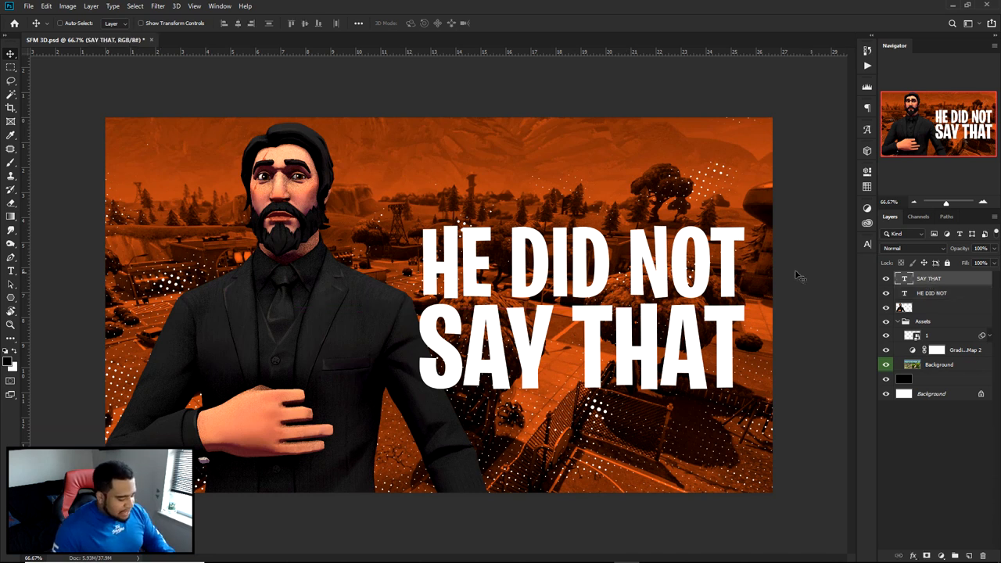
- Recolor the word "NOT" in "HE DID NOT" bright orange, #ff7b3a, based on the background hue
key(t)
drag(627, 241, 753, 241)
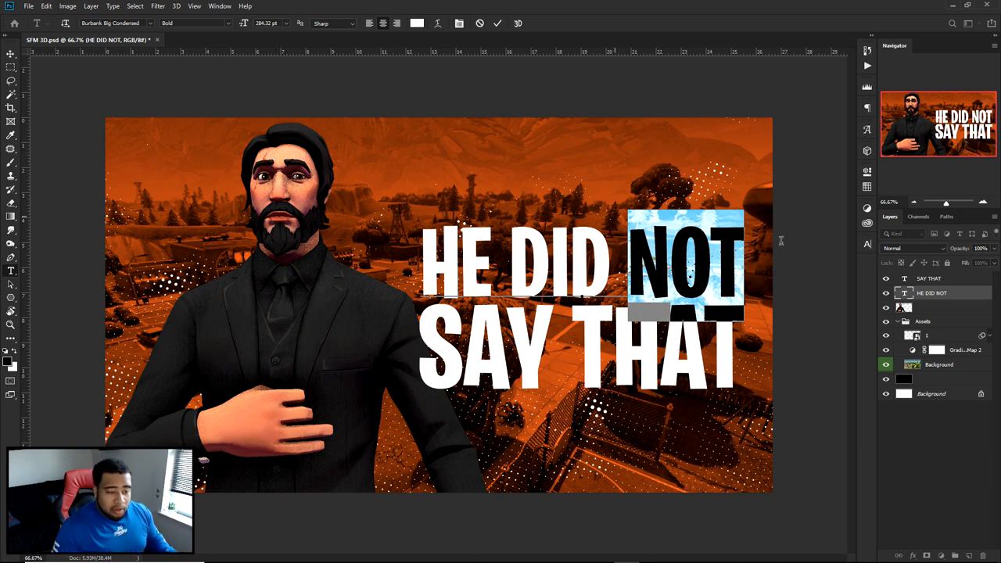
click(867, 244)
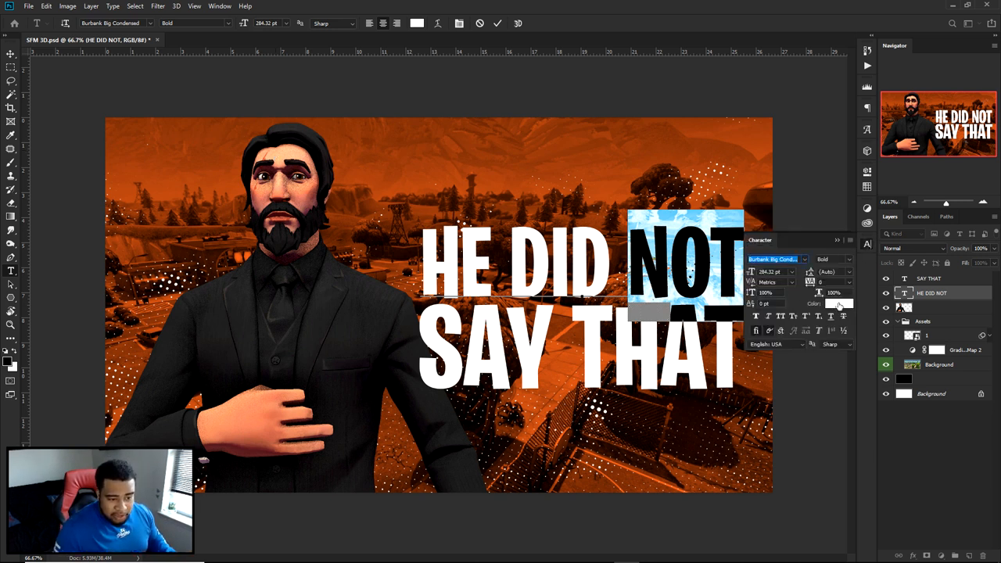
click(838, 304)
click(608, 177)
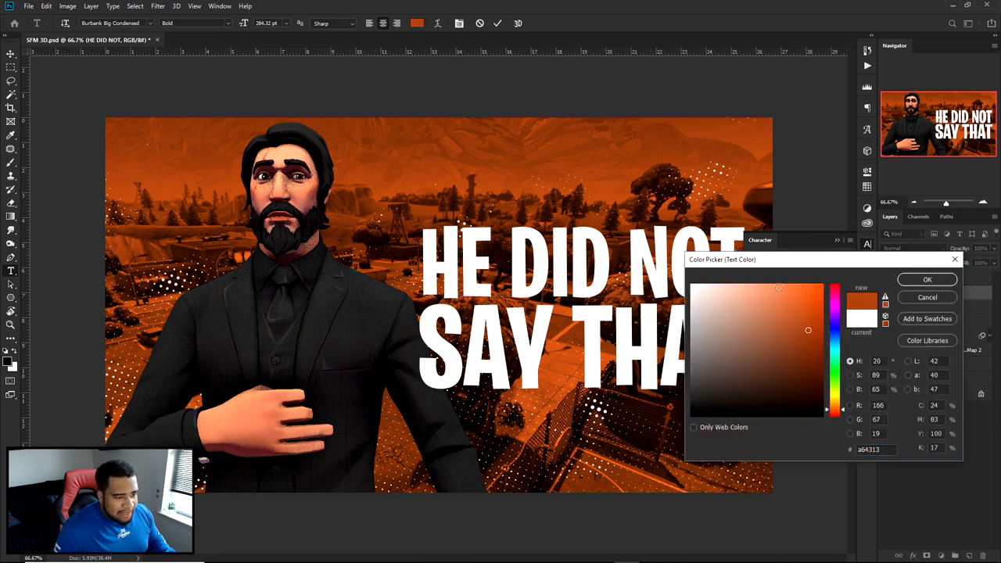
drag(778, 258, 821, 308)
mouse_move(855, 364)
mouse_down()
mouse_move(819, 335)
mouse_move(831, 346)
mouse_up()
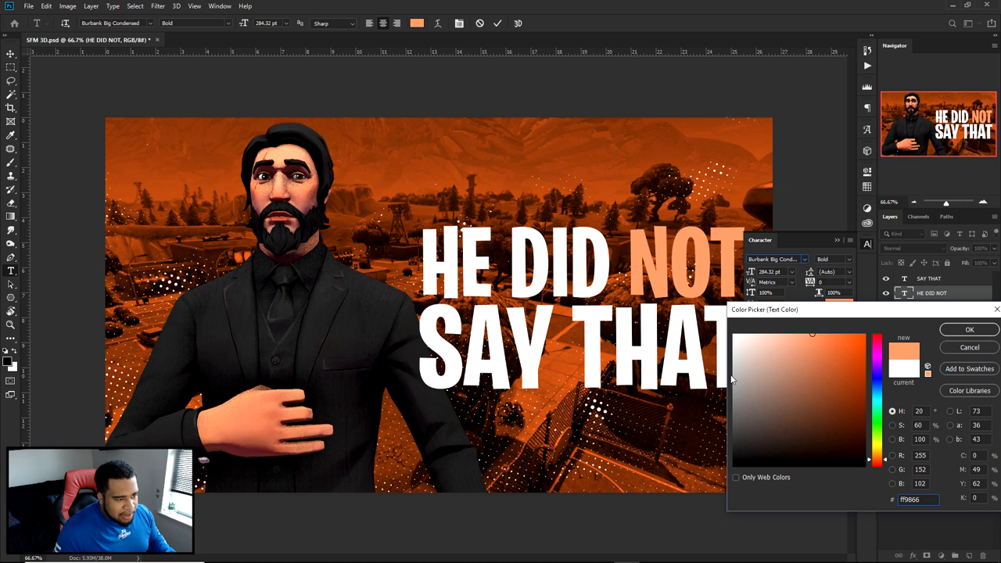
click(881, 462)
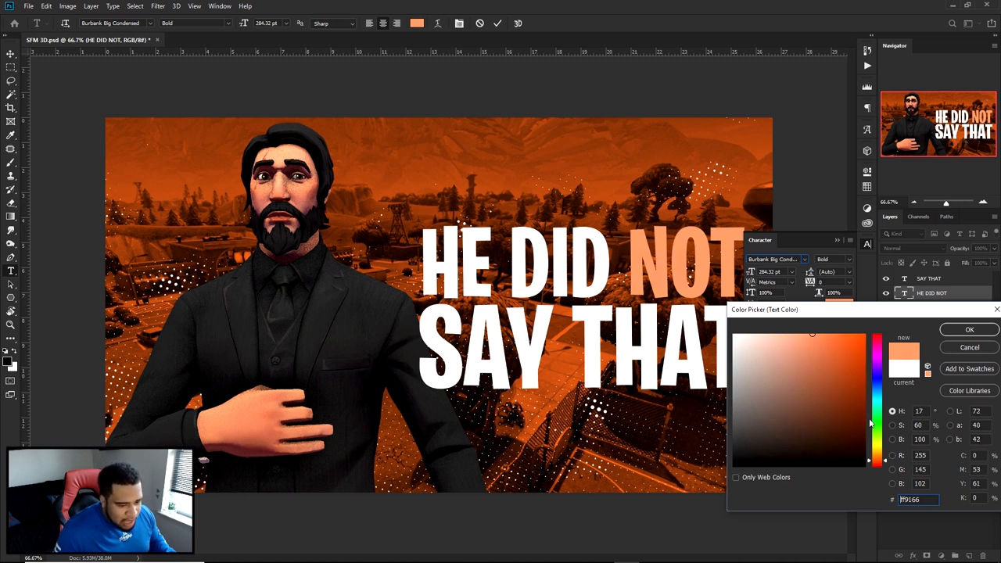
click(692, 134)
mouse_move(844, 366)
mouse_down()
mouse_move(824, 332)
mouse_move(835, 333)
mouse_up()
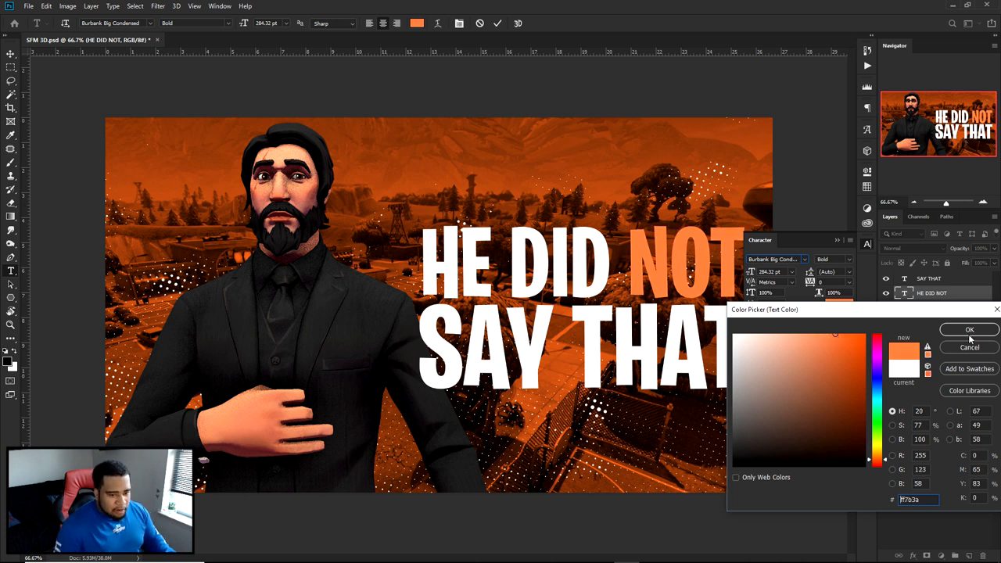
click(969, 329)
click(868, 244)
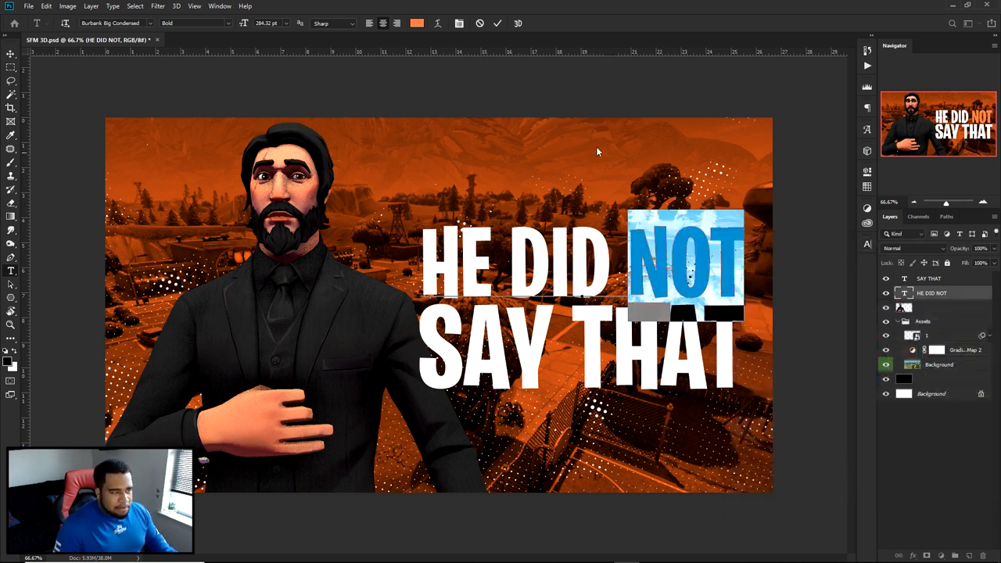
click(497, 22)
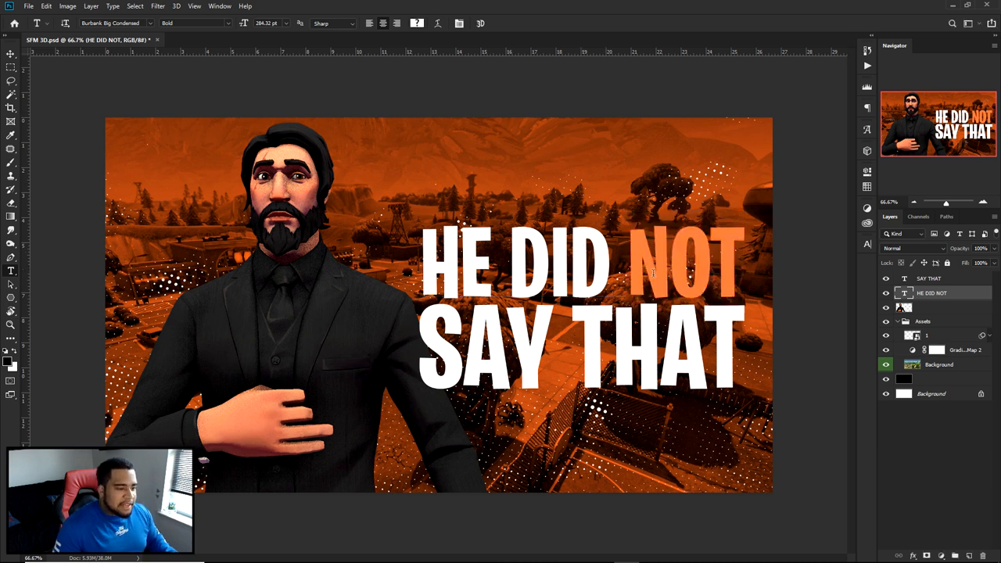
- Create a new layer above "SAY THAT" and prepare a soft brush with 0% hardness and a size of about 1139 px
click(928, 280)
click(968, 553)
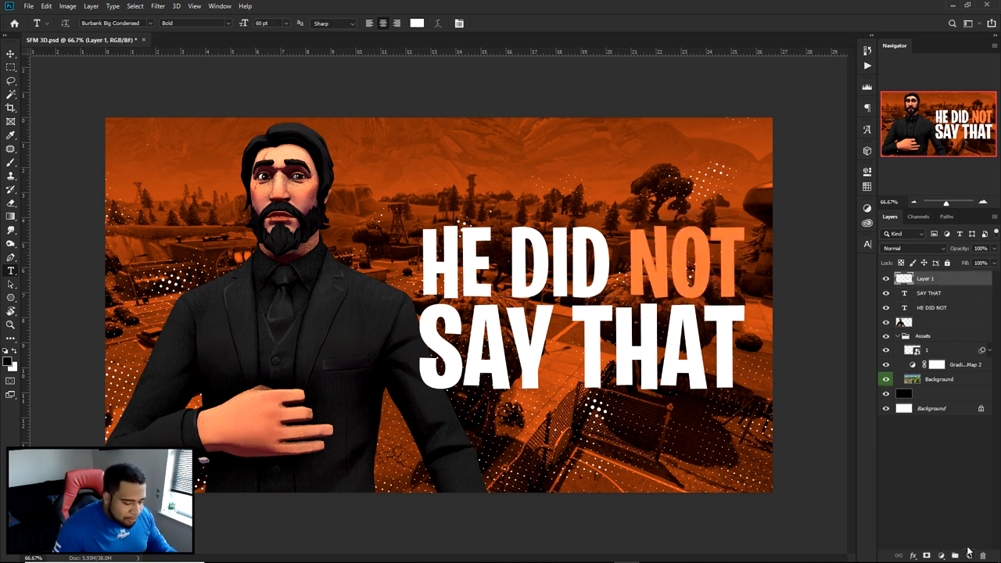
key(b)
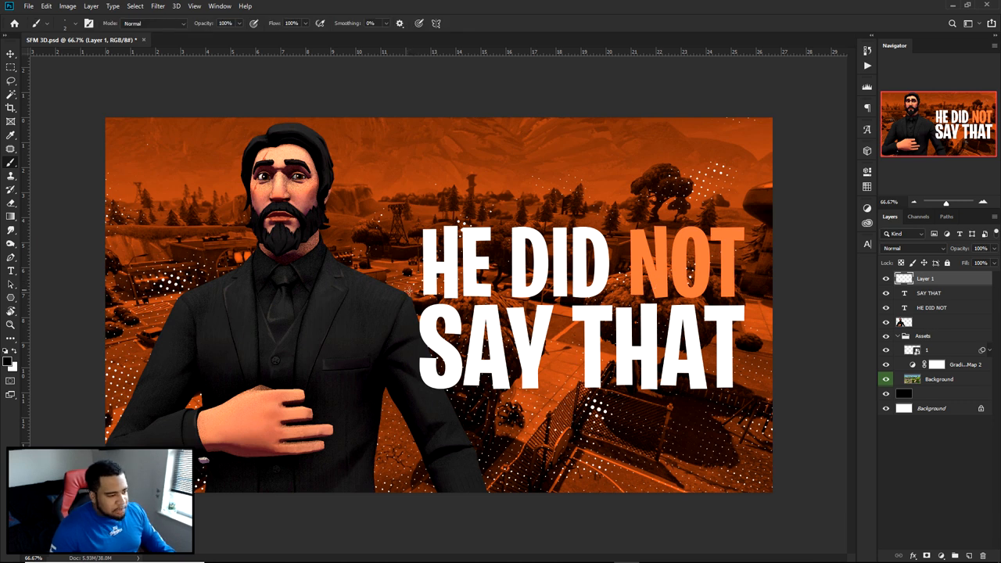
mouse_move(452, 293)
alt+right_down()
mouse_move(629, 307)
mouse_move(601, 313)
mouse_move(569, 349)
mouse_move(592, 93)
alt+right_up()
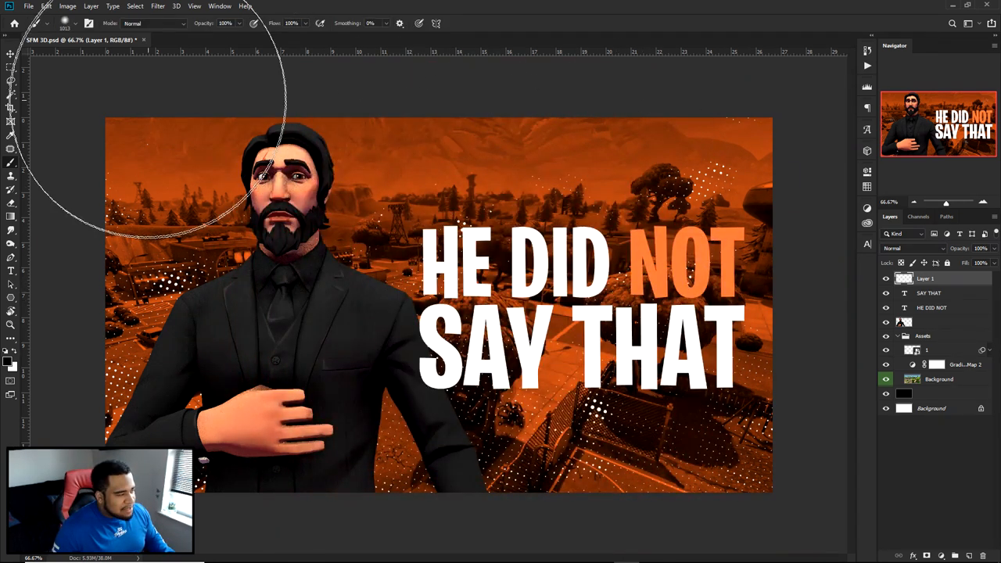
click(75, 24)
click(115, 43)
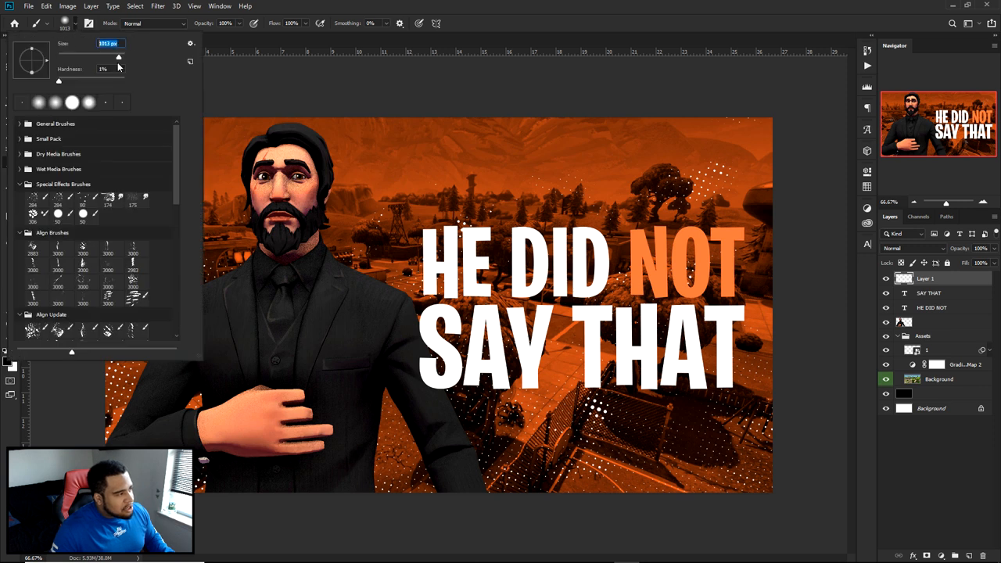
click(79, 72)
drag(115, 70, 2, 60)
text(0)
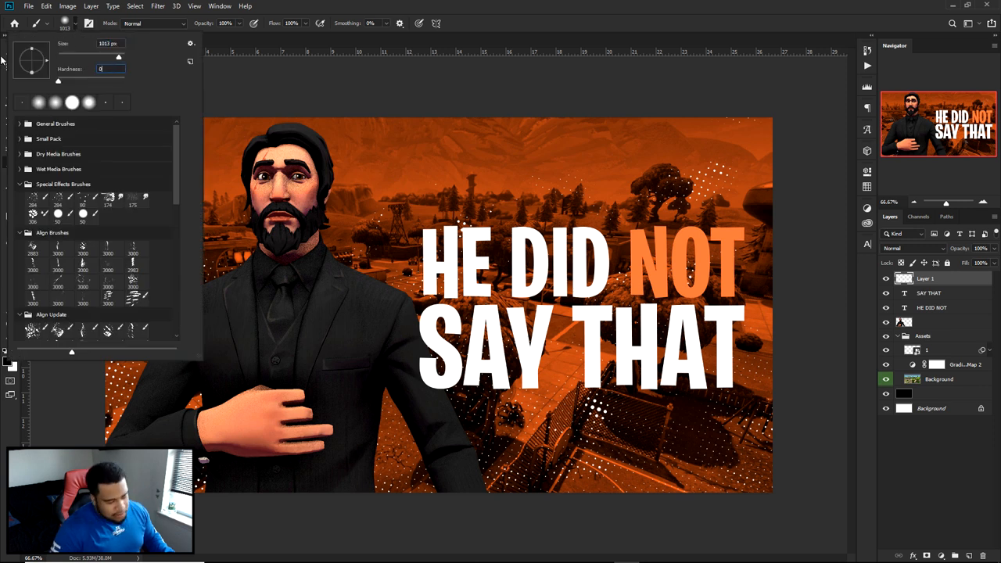
key(Return)
alt+right_drag(546, 325, 567, 185)
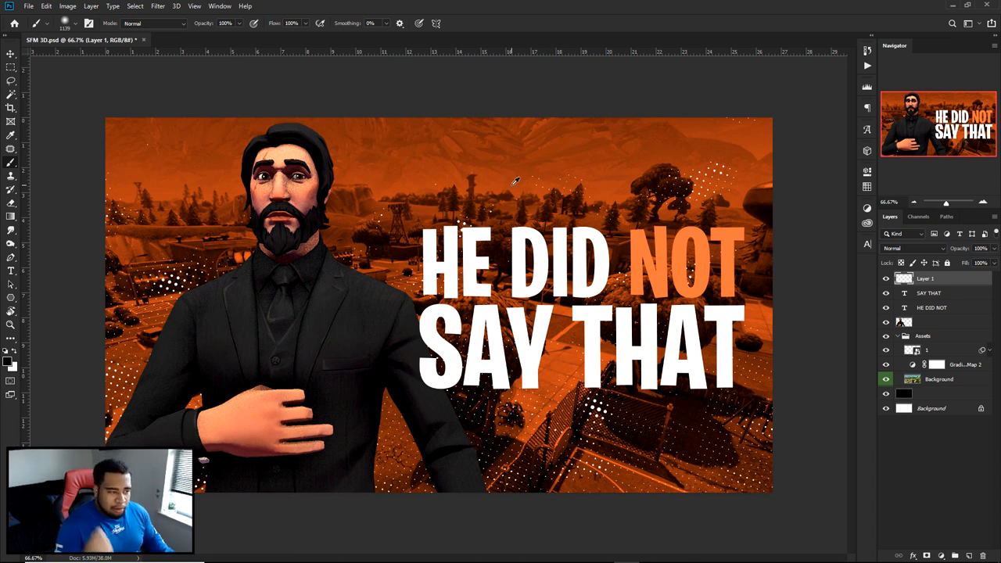
- Dab orange sampled from the background over the middle of the text and set the layer's blend mode to Linear Dodge (Add)
mouse_move(518, 159)
alt+mouse_down()
mouse_move(497, 156)
mouse_move(691, 145)
mouse_move(710, 157)
mouse_move(696, 144)
mouse_move(715, 148)
alt+mouse_up()
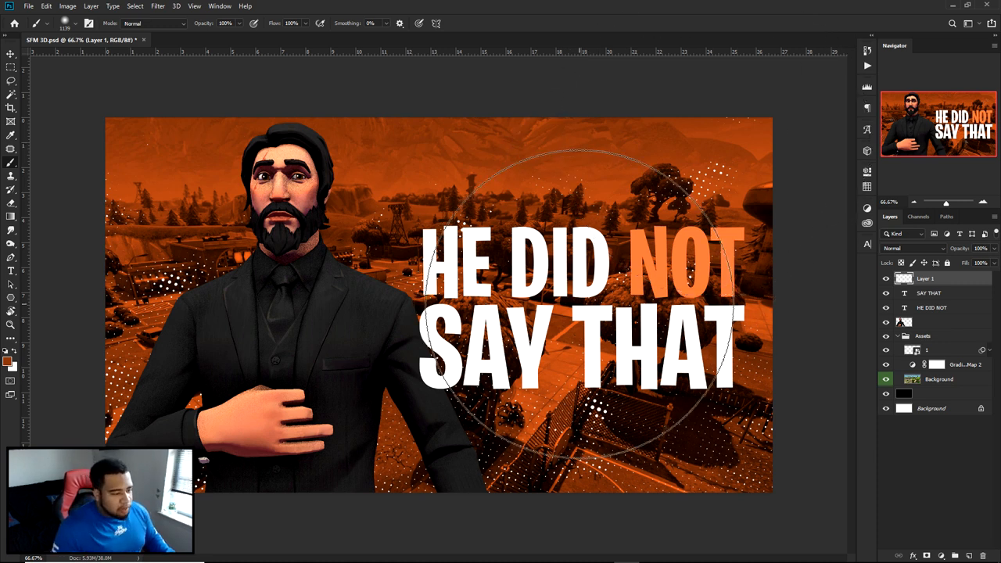
click(575, 306)
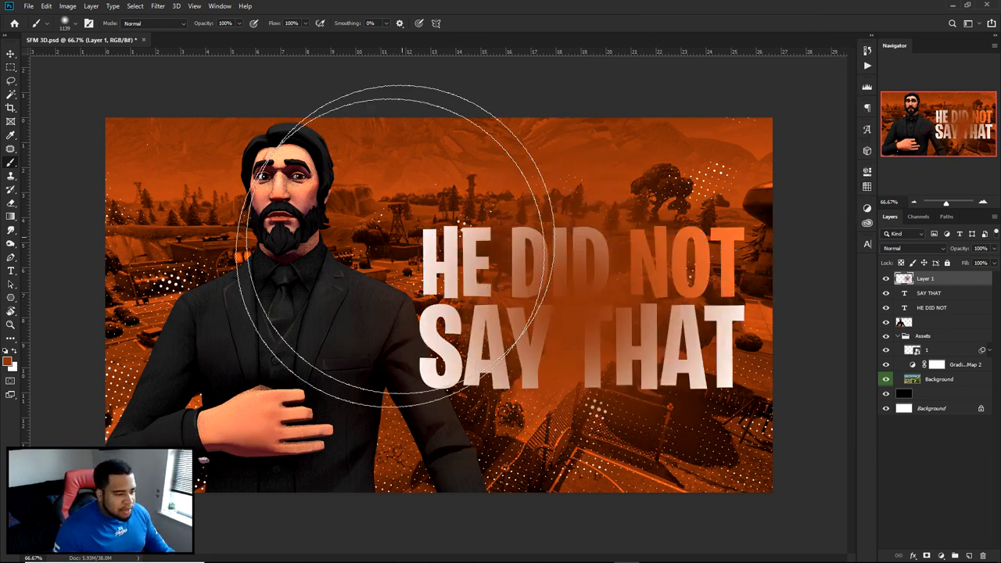
click(912, 248)
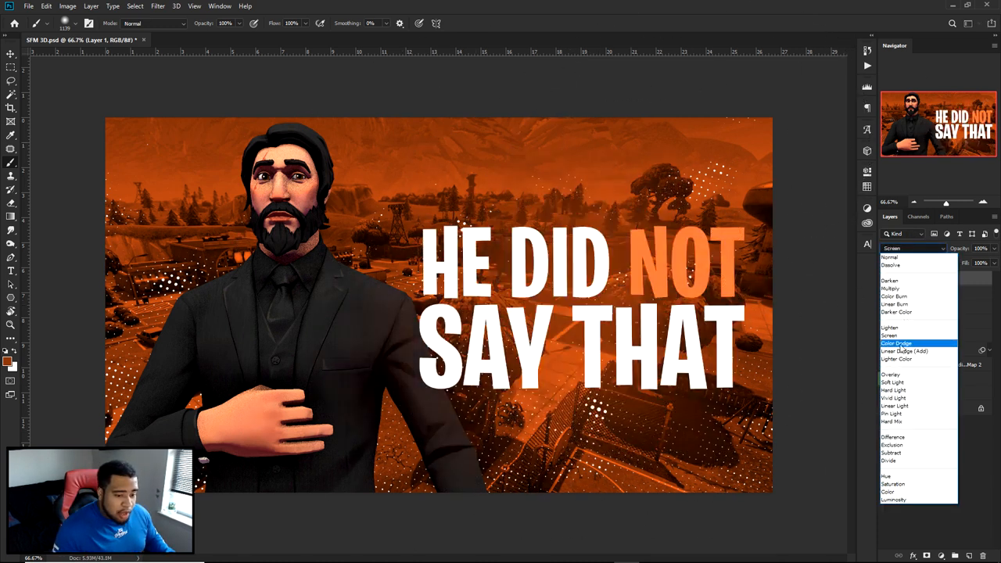
click(904, 351)
- Paint a large soft orange glow over the character's head on the Linear Dodge layer, redoing the first dab
alt+right_drag(330, 257, 313, 251)
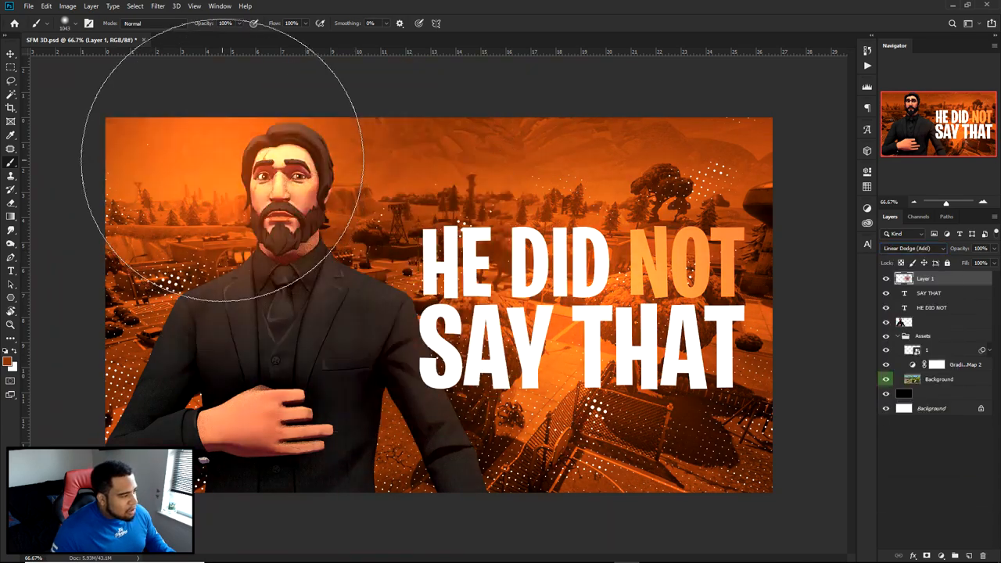
key(ctrl+z)
alt+right_drag(273, 224, 299, 226)
click(282, 168)
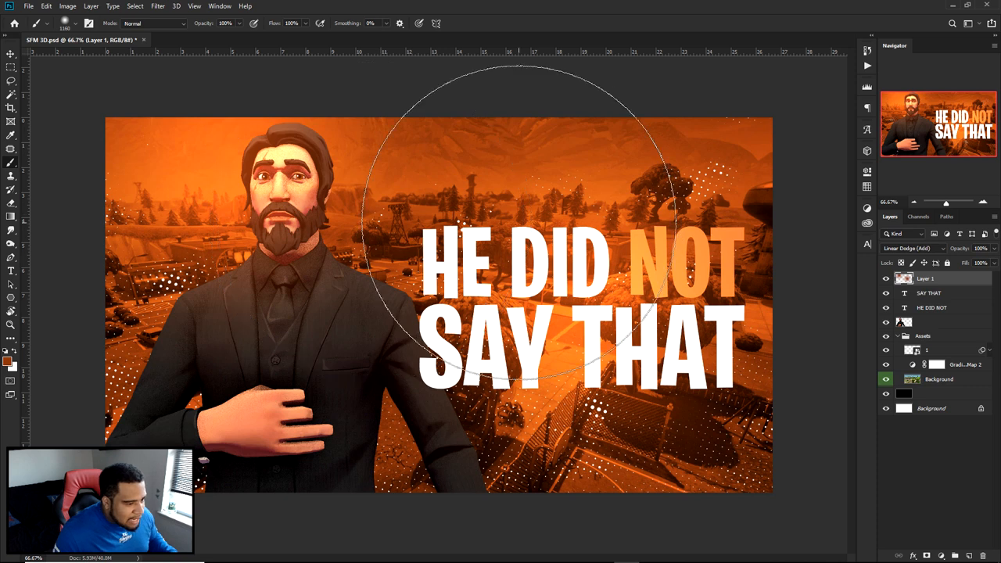
key(v)
alt+scroll(482, 325, down, 5)
alt+scroll(482, 324, up, 2)
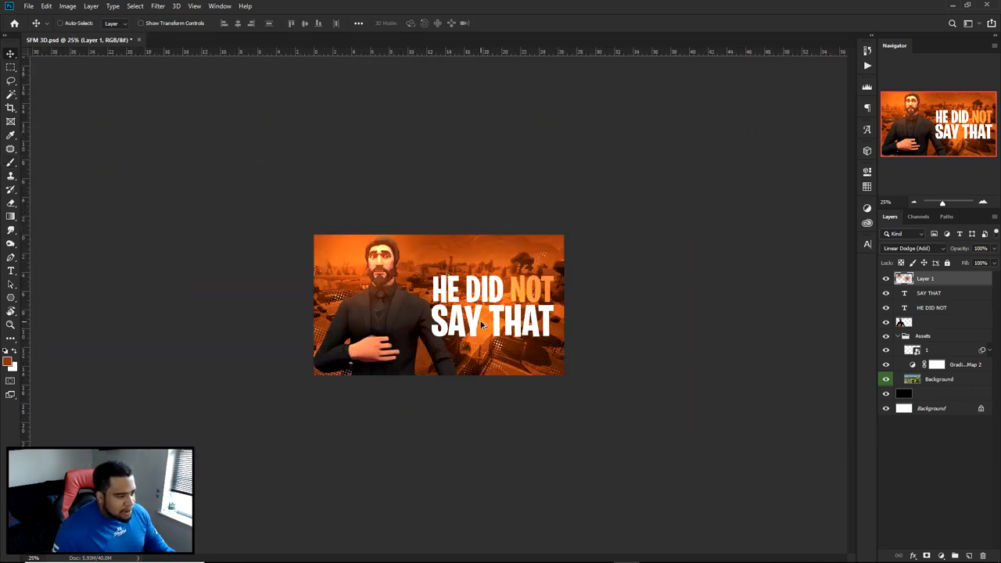
alt+scroll(483, 324, up, 2)
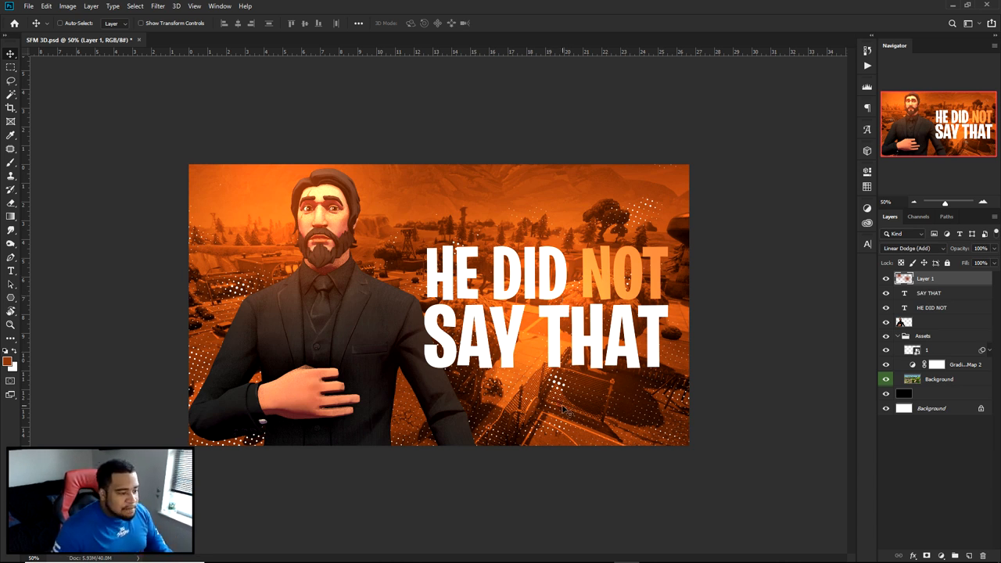
- Add an Outer Glow effect to the character layer with Linear Dodge (Add) blending at 75% opacity
click(938, 325)
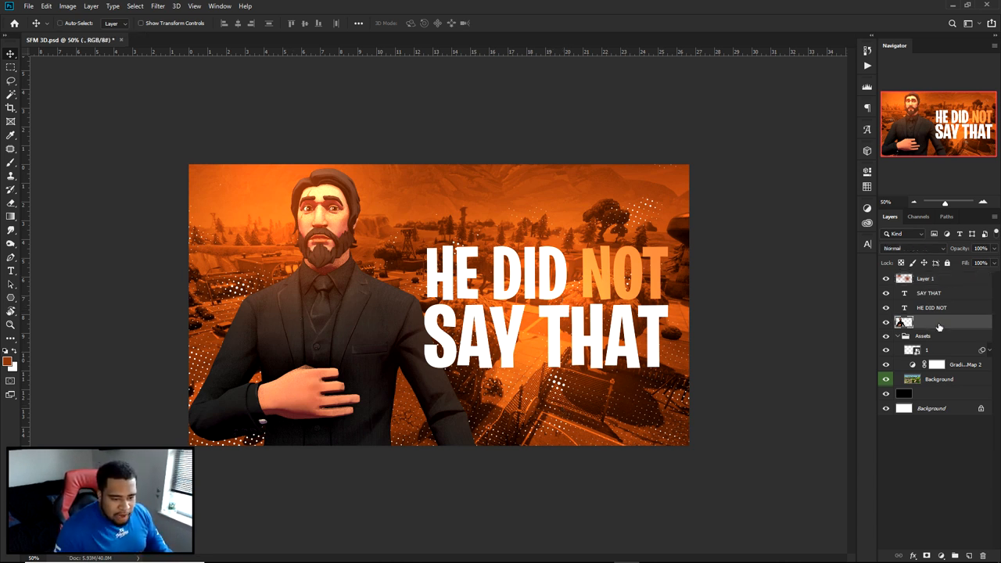
double_click(938, 325)
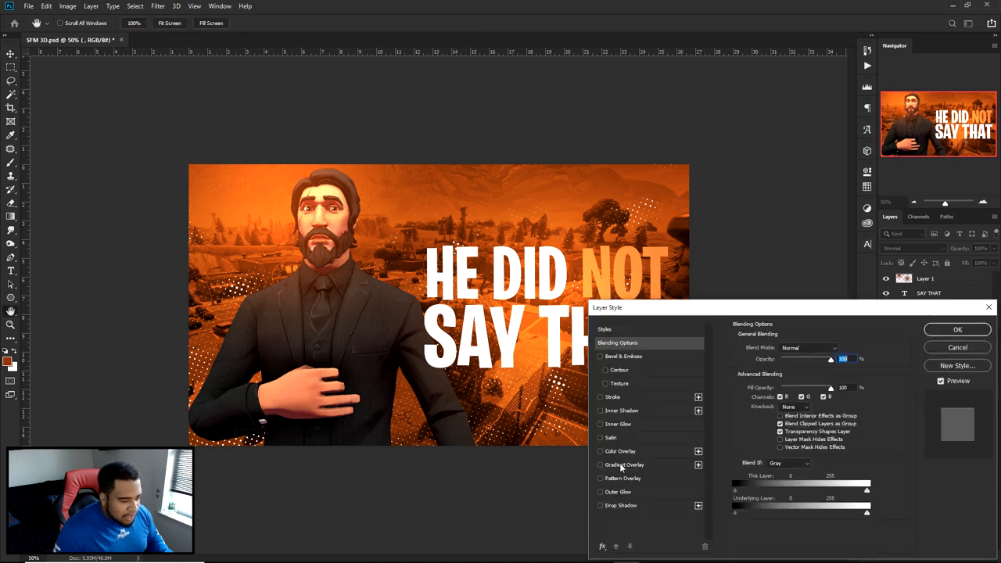
click(617, 491)
click(833, 359)
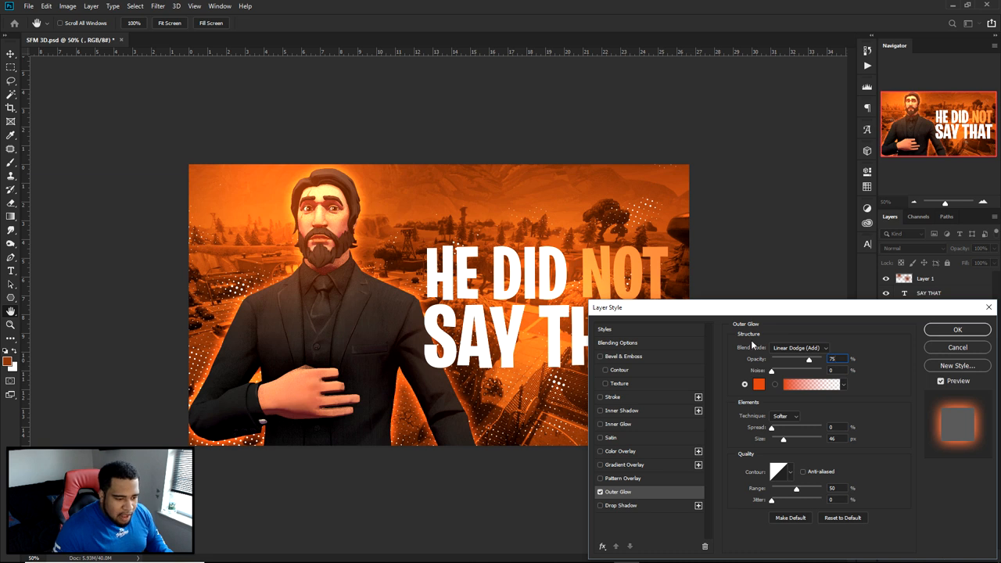
click(794, 348)
click(889, 358)
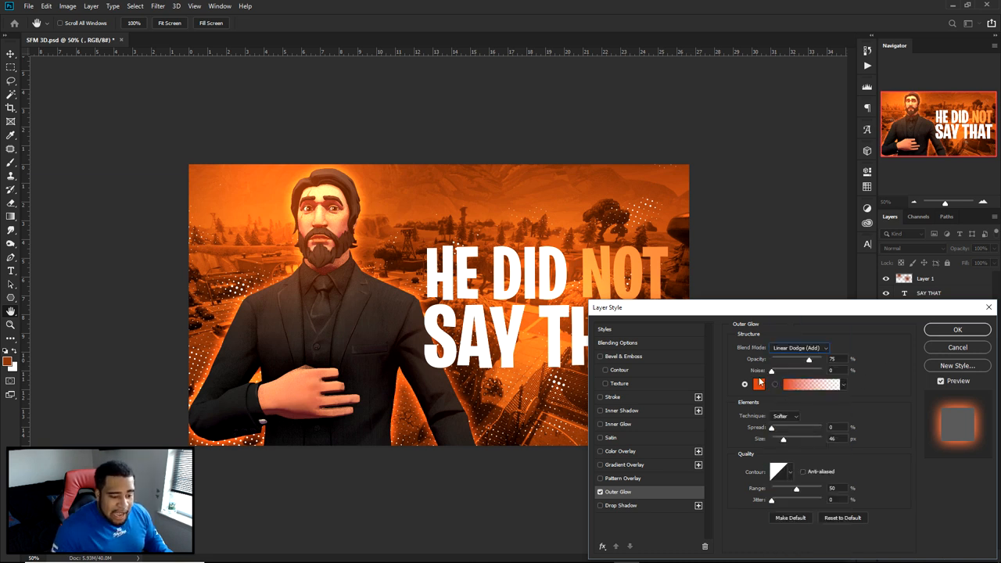
- Set the outer glow color to a brighter, lighter version of orange sampled from the background and apply the layer style
click(758, 383)
click(642, 190)
click(609, 181)
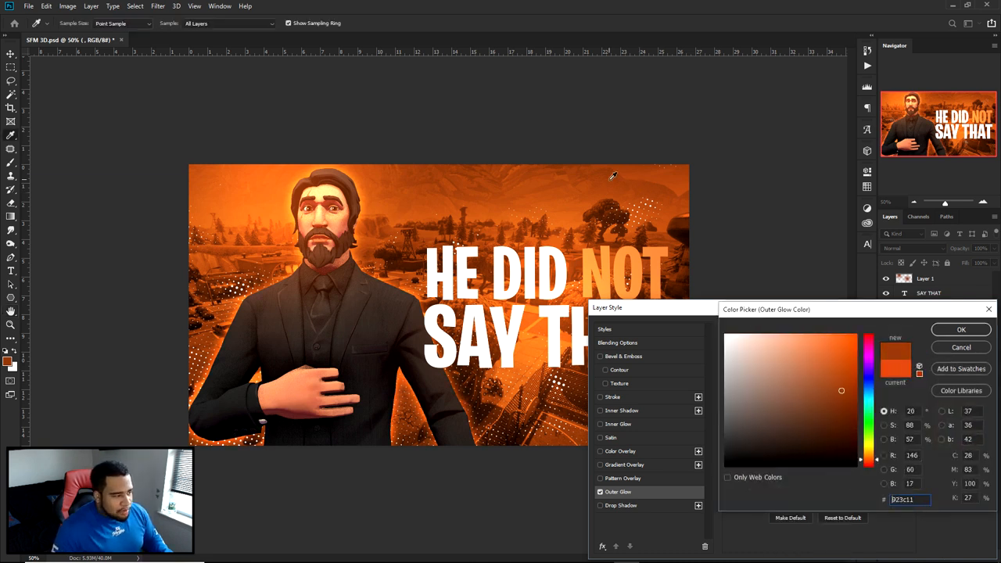
mouse_move(842, 392)
mouse_down()
mouse_move(839, 333)
mouse_move(822, 314)
mouse_up()
click(961, 330)
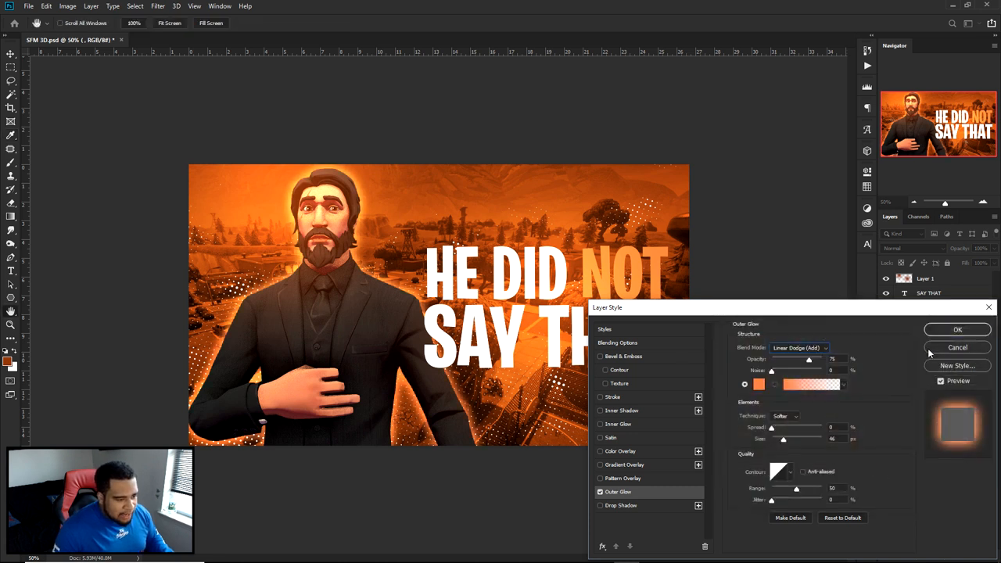
click(956, 331)
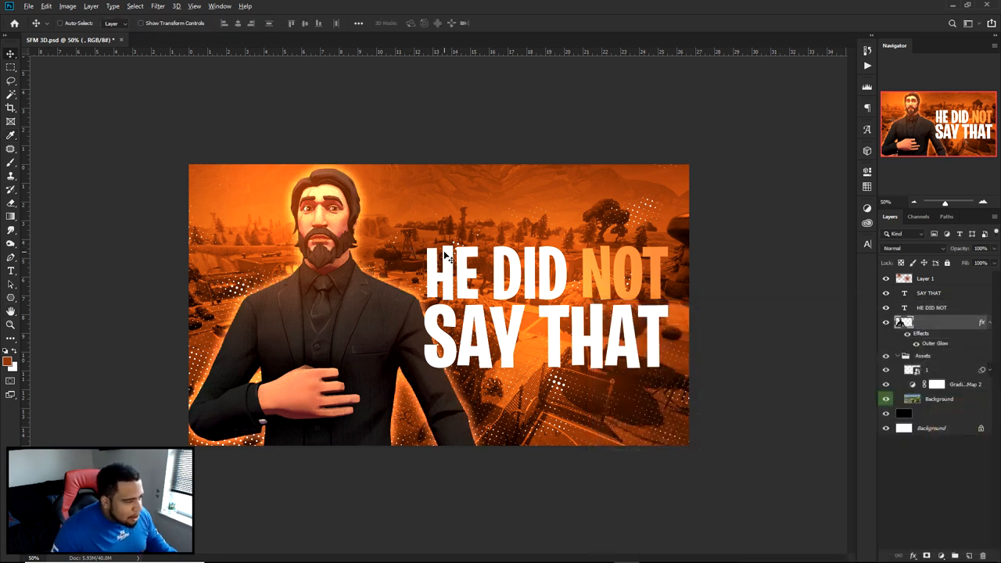
- Examine the whole thumbnail at small and larger sizes to judge the character's glow and the headline's readability
key(ctrl+minus)
key(ctrl+minus)
key(ctrl+minus)
key(ctrl+plus)
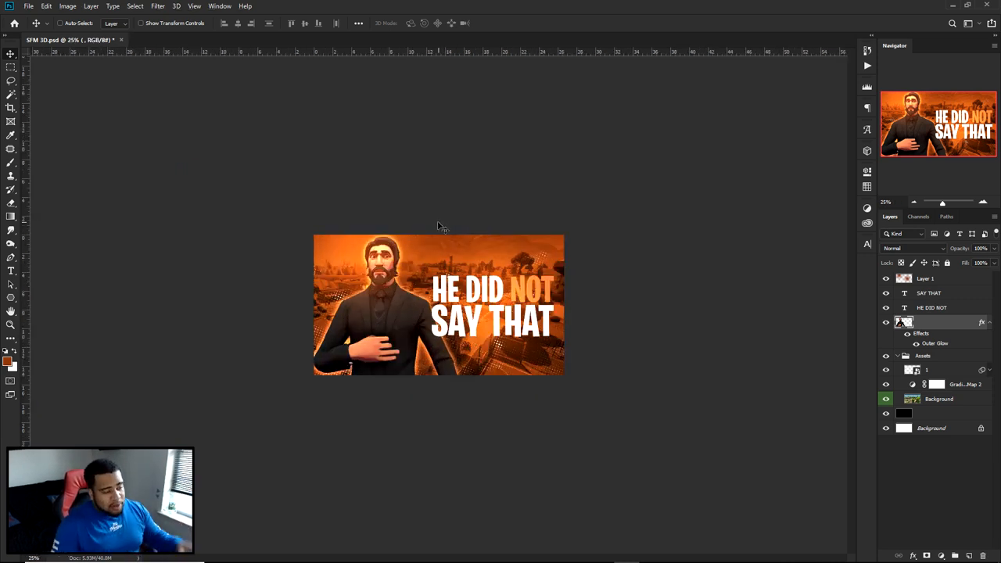
key(ctrl+plus)
key(ctrl+plus)
key(ctrl+plus)
key(ctrl+minus)
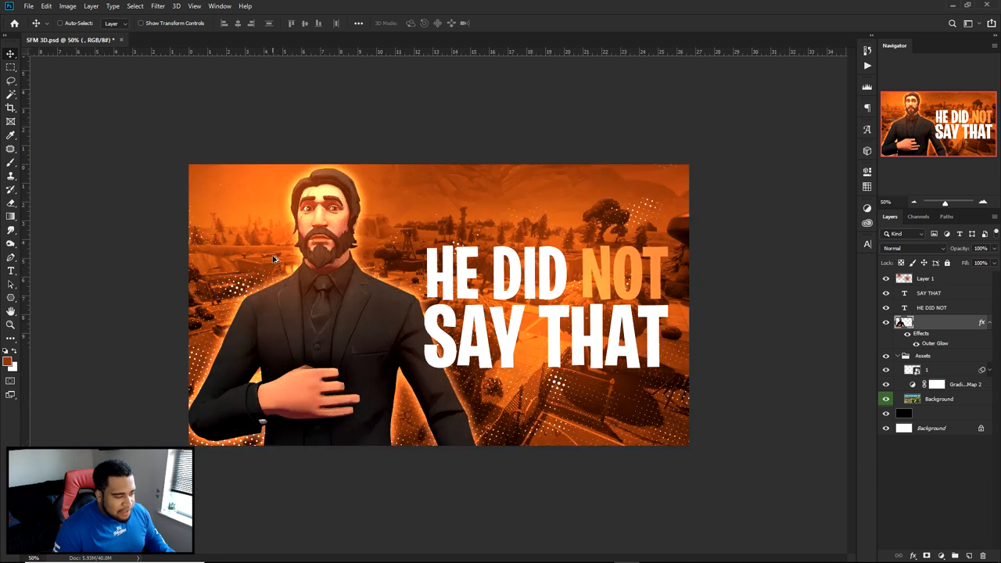